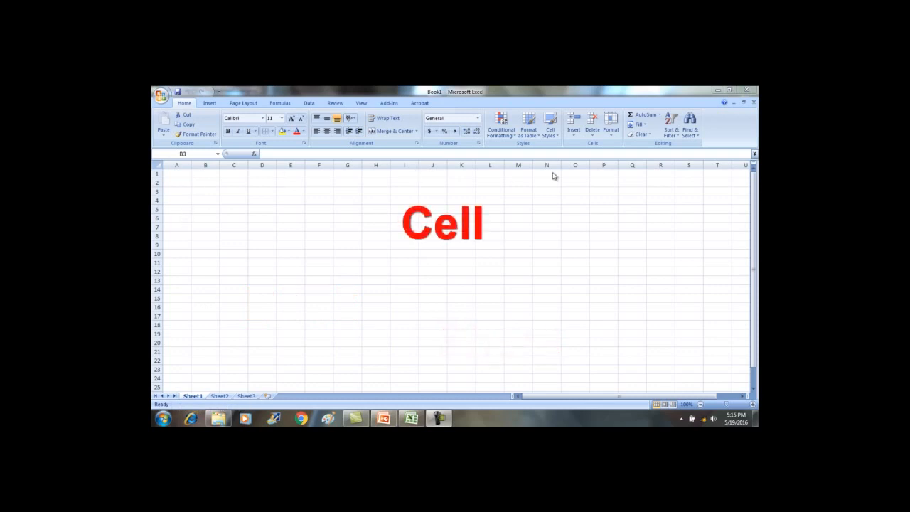
{"action": "left_click", "coordinate": [176, 175]}
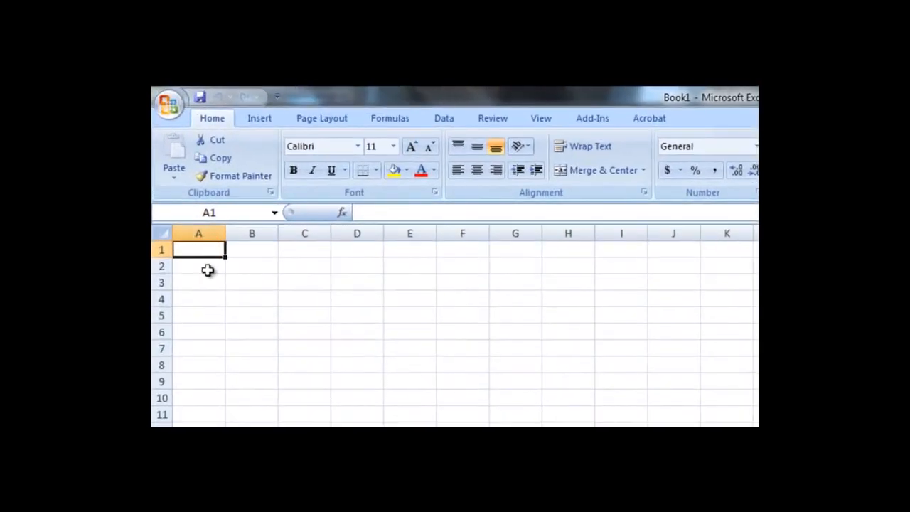
{"action": "left_click", "coordinate": [207, 269]}
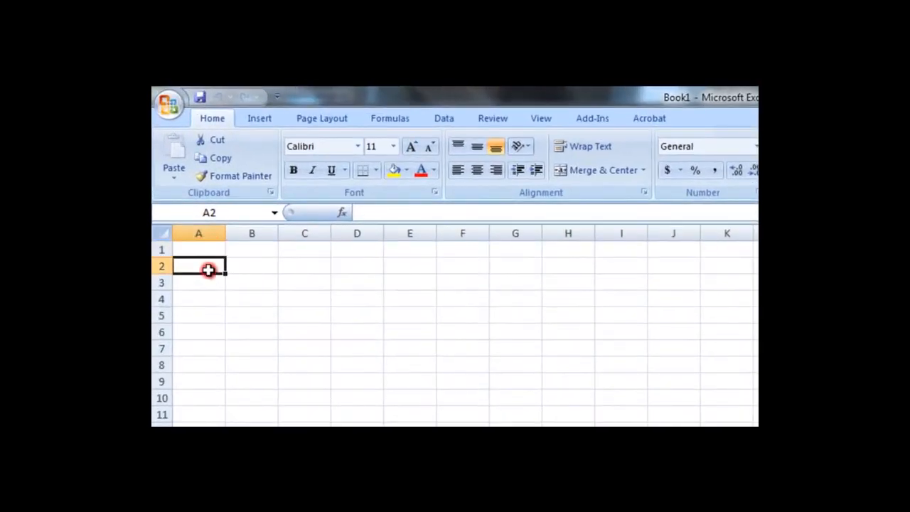
{"action": "left_click", "coordinate": [263, 280]}
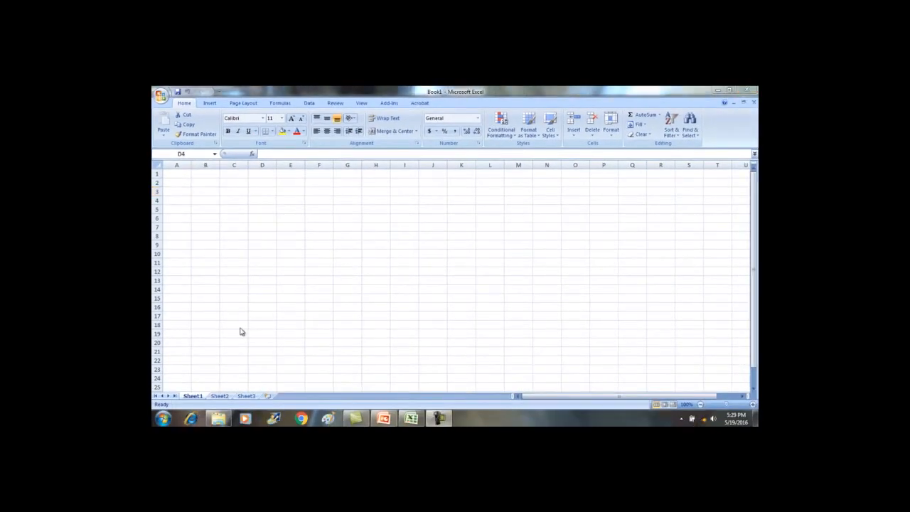
Step: Set the tab color of Sheet1 to the standard Yellow
{"action": "left_click", "coordinate": [194, 396]}
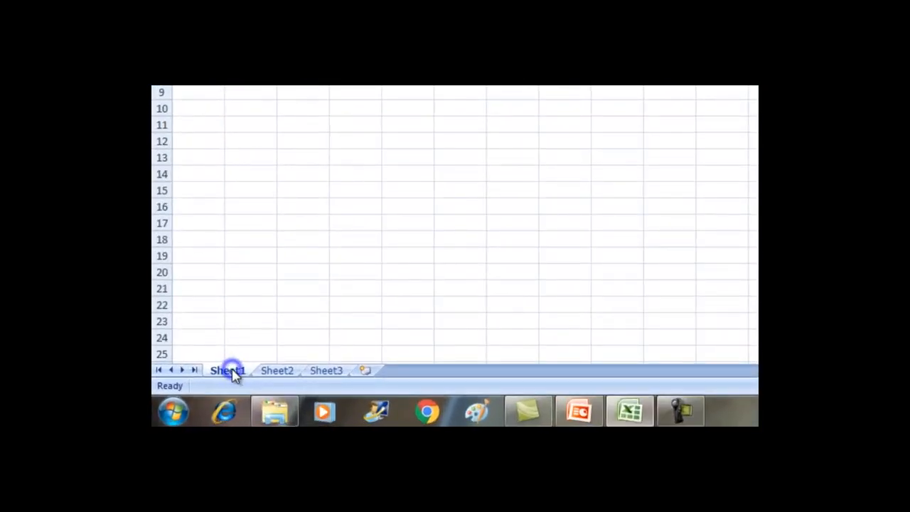
{"action": "right_click", "coordinate": [235, 373]}
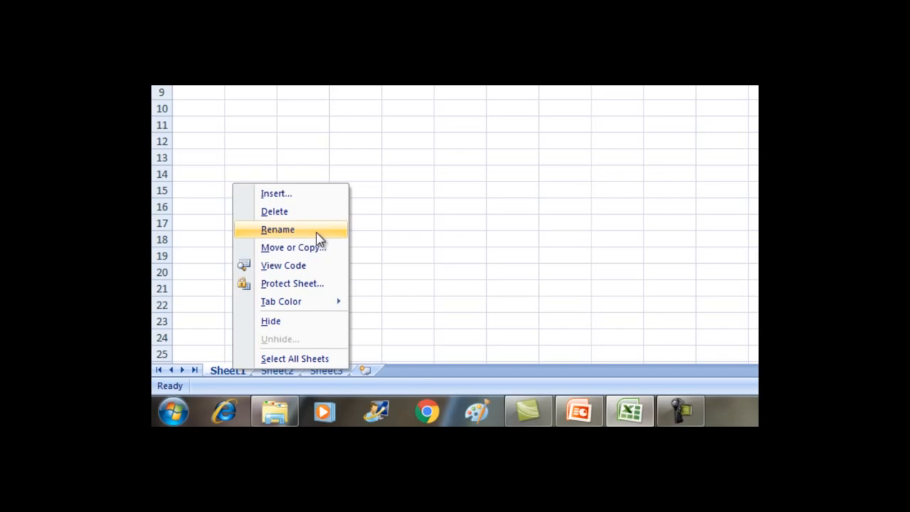
{"action": "mouse_move", "coordinate": [328, 313]}
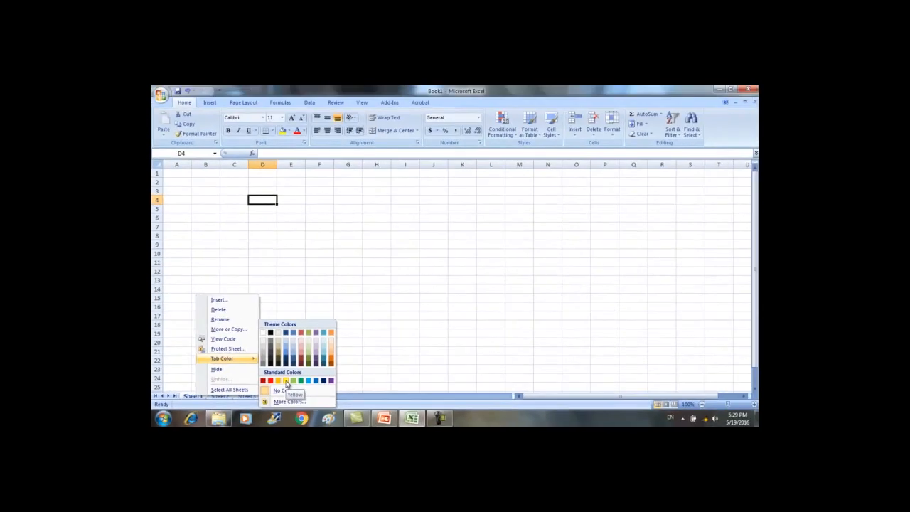
{"action": "left_click", "coordinate": [288, 384]}
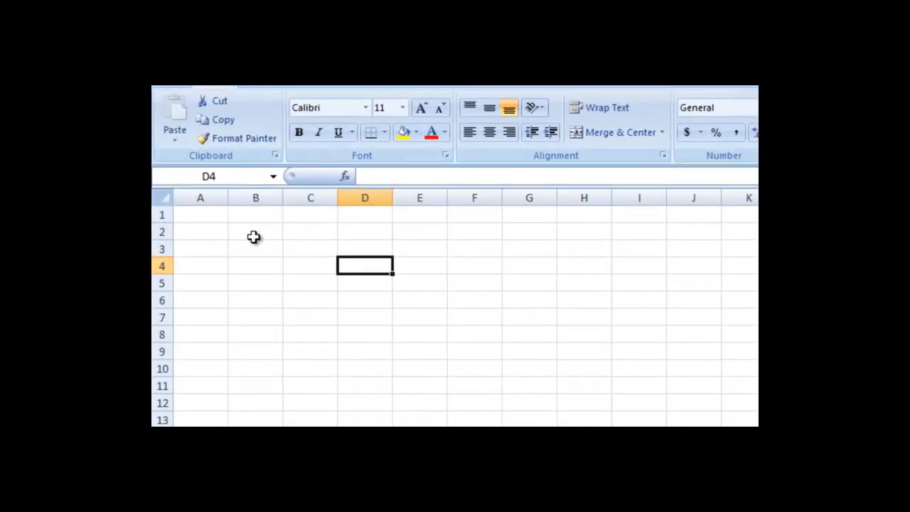
Step: Select cell C2 and name it MyCell1
{"action": "left_click", "coordinate": [205, 215]}
{"action": "left_click", "coordinate": [251, 213]}
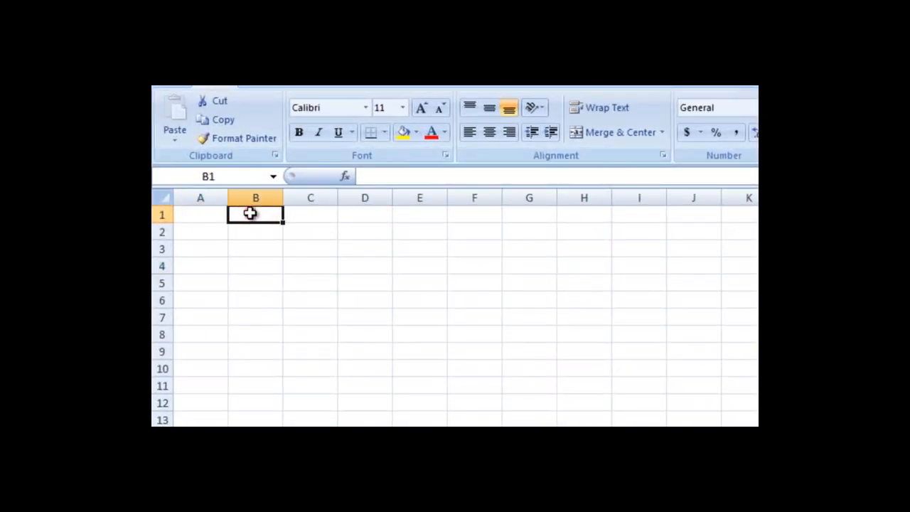
{"action": "left_click", "coordinate": [313, 232]}
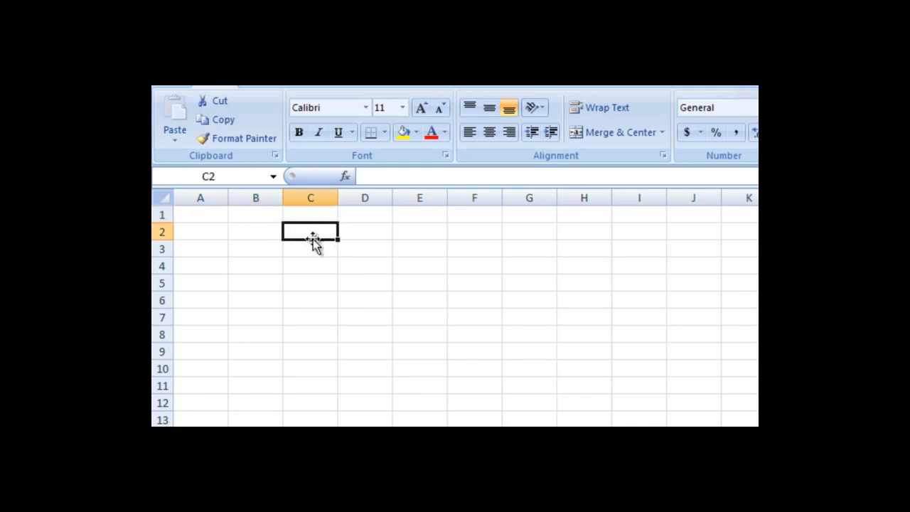
{"action": "left_click", "coordinate": [239, 174]}
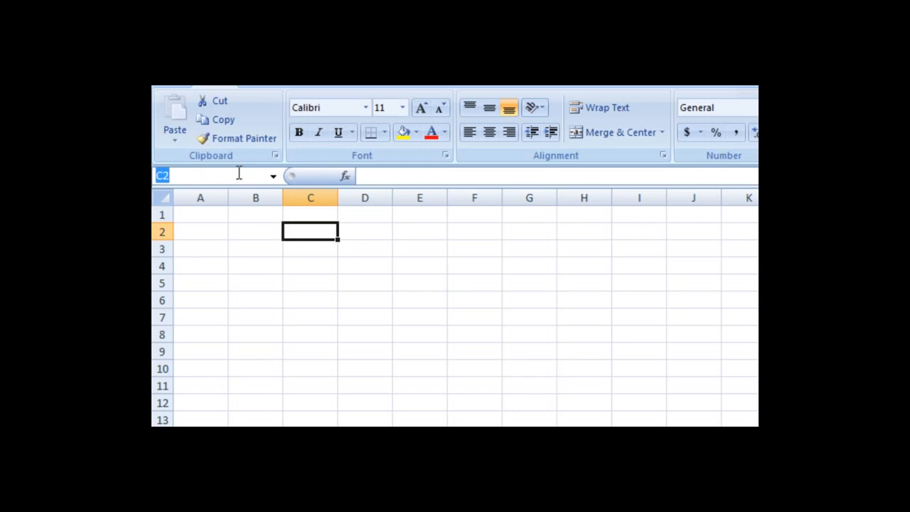
{"action": "type", "text": "MyCell1"}
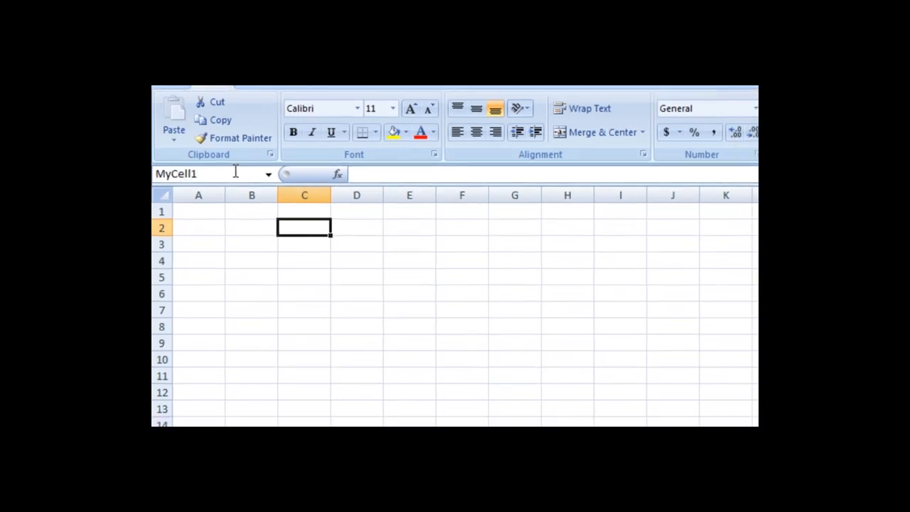
{"action": "key", "text": "Return"}
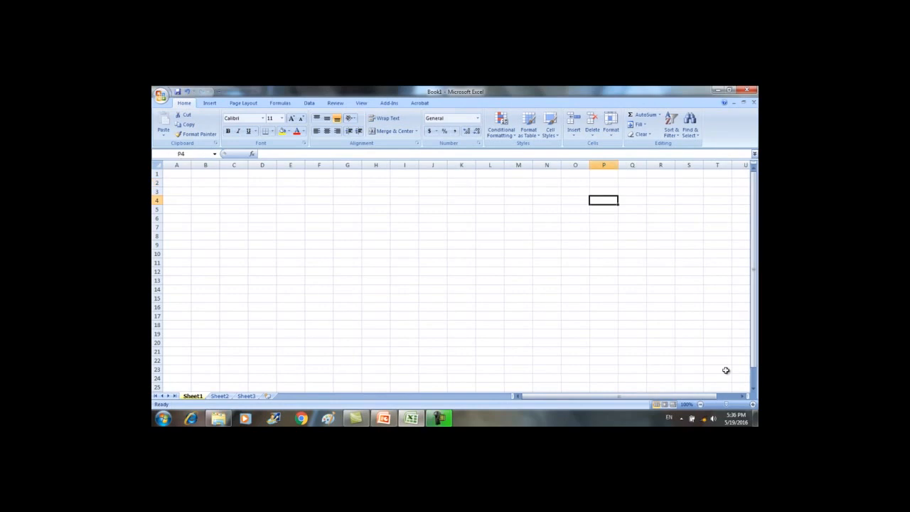
Step: Move down the sheet away from the named cell, and return to it by choosing the name MyCell1
{"action": "left_click", "coordinate": [754, 390]}
{"action": "left_click", "coordinate": [754, 390]}
{"action": "left_click_drag", "start_coordinate": [754, 390], "coordinate": [754, 390]}
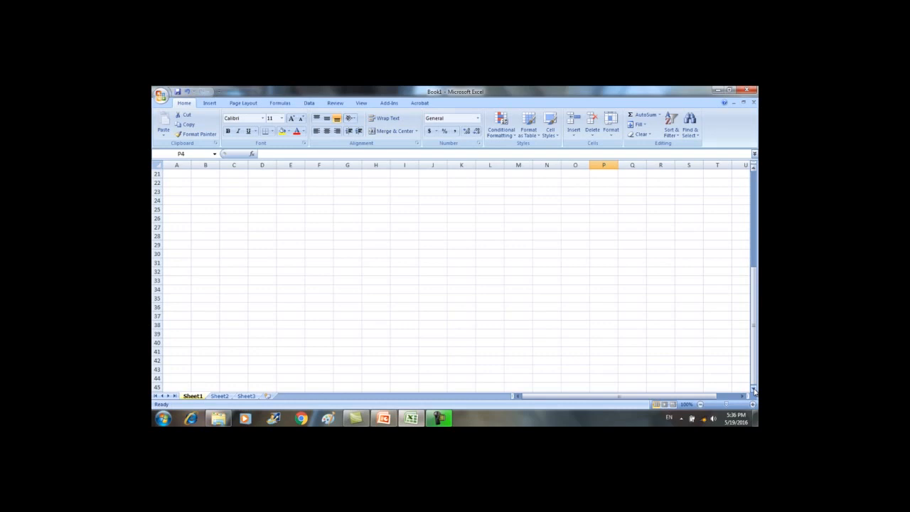
{"action": "left_click", "coordinate": [215, 155]}
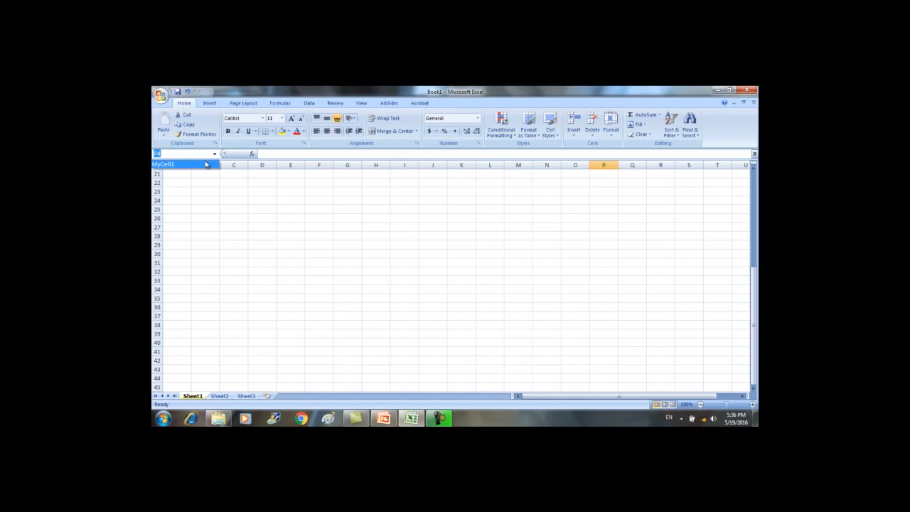
{"action": "left_click", "coordinate": [205, 165]}
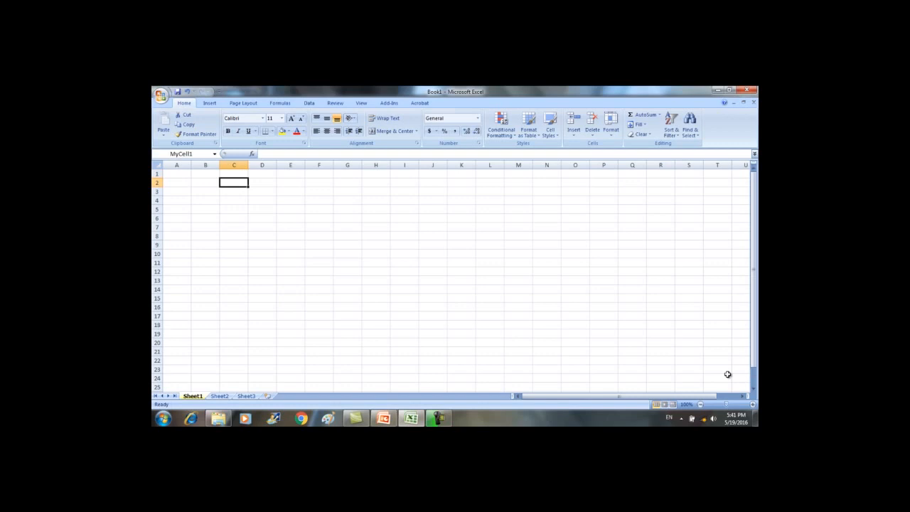
Step: Enter the heading "Student Mark Sheet" in cell C2
{"action": "left_click", "coordinate": [477, 118]}
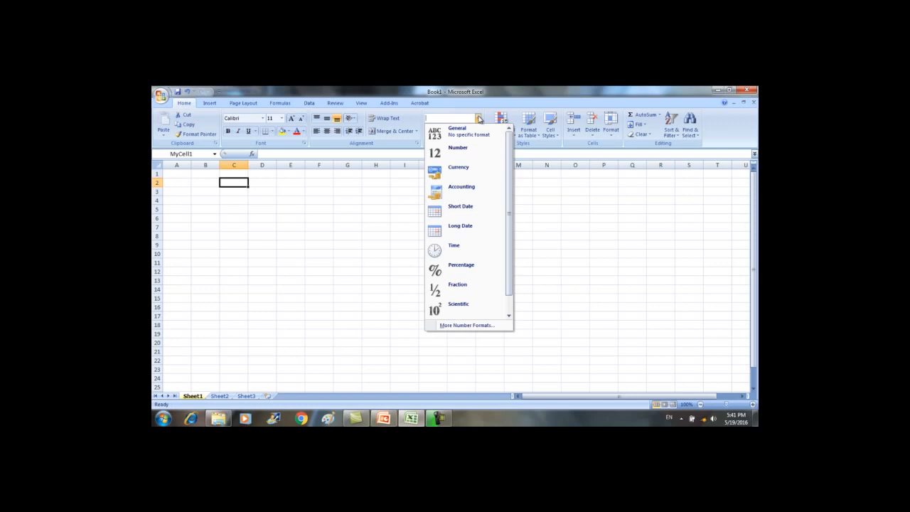
{"action": "left_click", "coordinate": [233, 206]}
{"action": "left_click", "coordinate": [239, 178]}
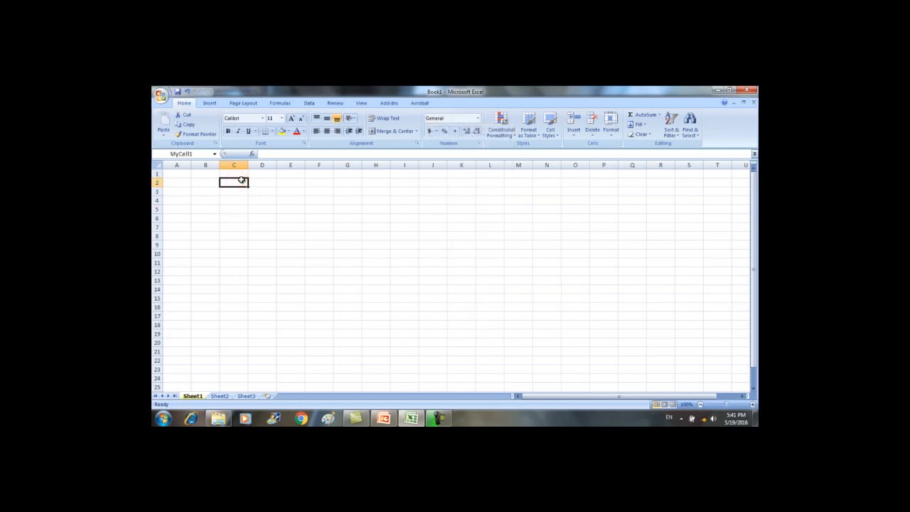
{"action": "type", "text": "Student Marks"}
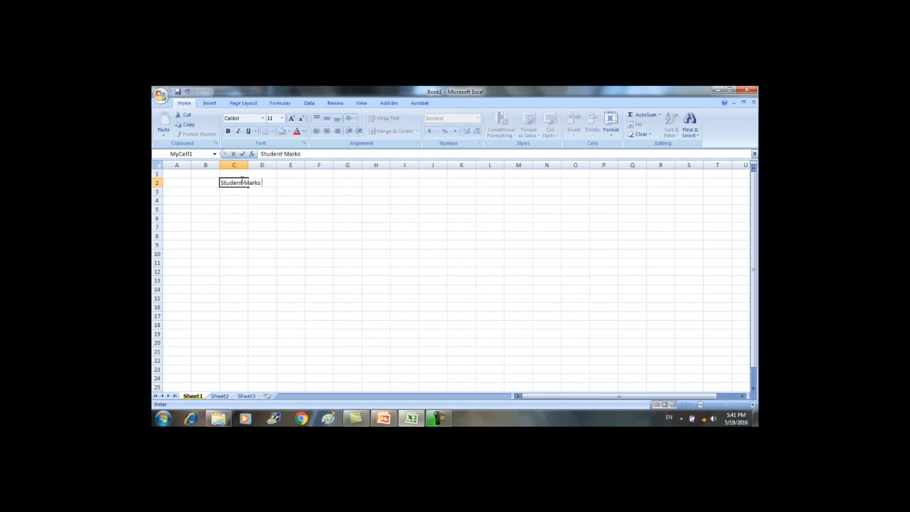
{"action": "type", "text": " Sheet"}
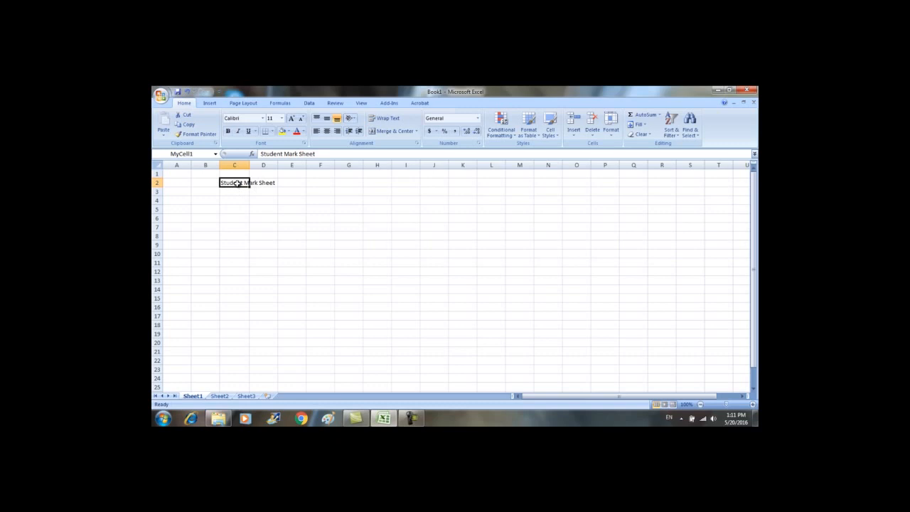
Step: Merge and center the heading across C2:E2 and apply the Title cell style to it
{"action": "left_click_drag", "start_coordinate": [241, 182], "coordinate": [283, 182]}
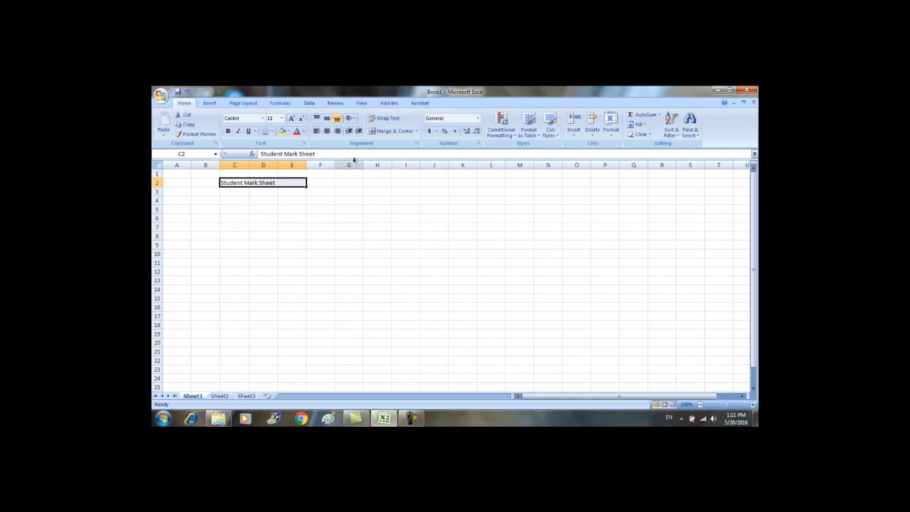
{"action": "left_click", "coordinate": [398, 134]}
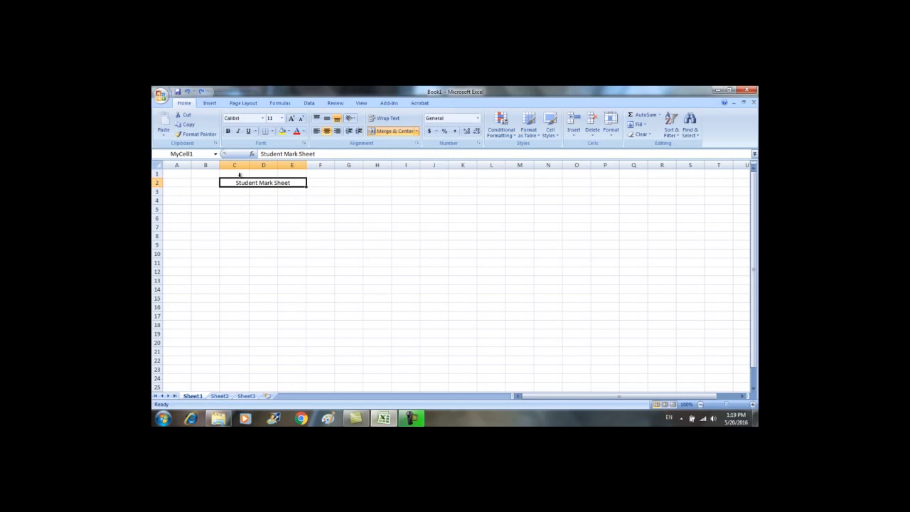
{"action": "left_click", "coordinate": [556, 138]}
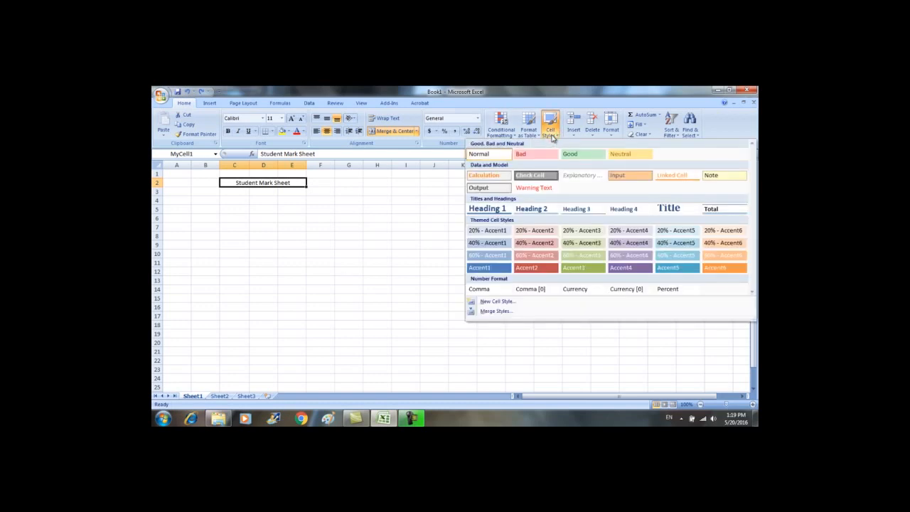
{"action": "left_click", "coordinate": [681, 211]}
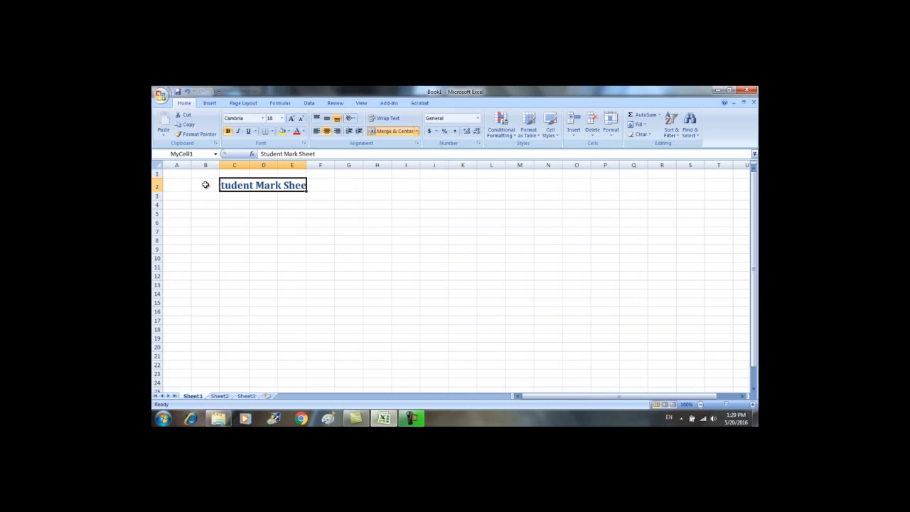
Step: Extend the heading over B2:E2 with the Merge Across option so the full text fits
{"action": "left_click_drag", "start_coordinate": [206, 185], "coordinate": [231, 184]}
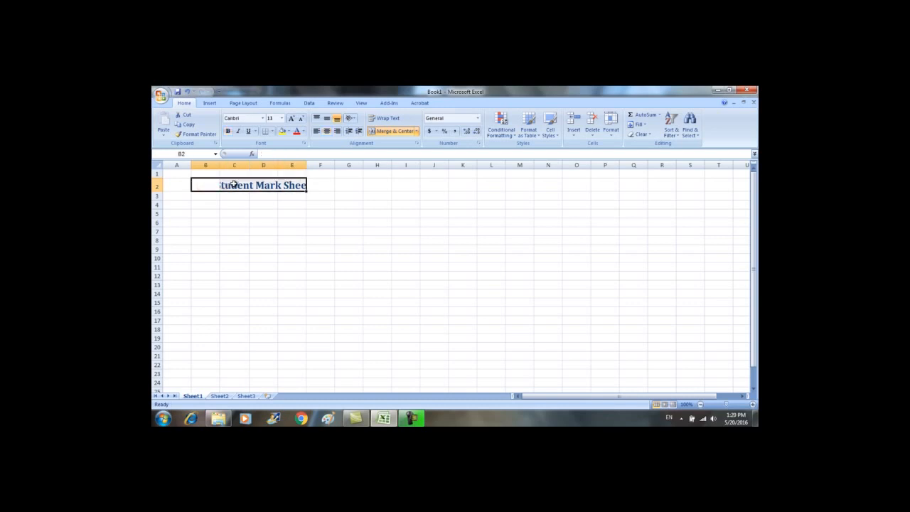
{"action": "left_click", "coordinate": [417, 130]}
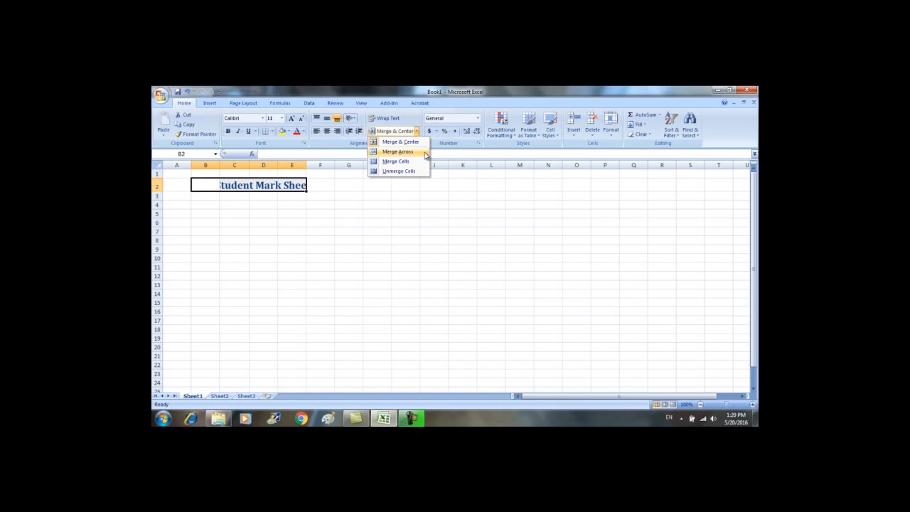
{"action": "left_click", "coordinate": [426, 154]}
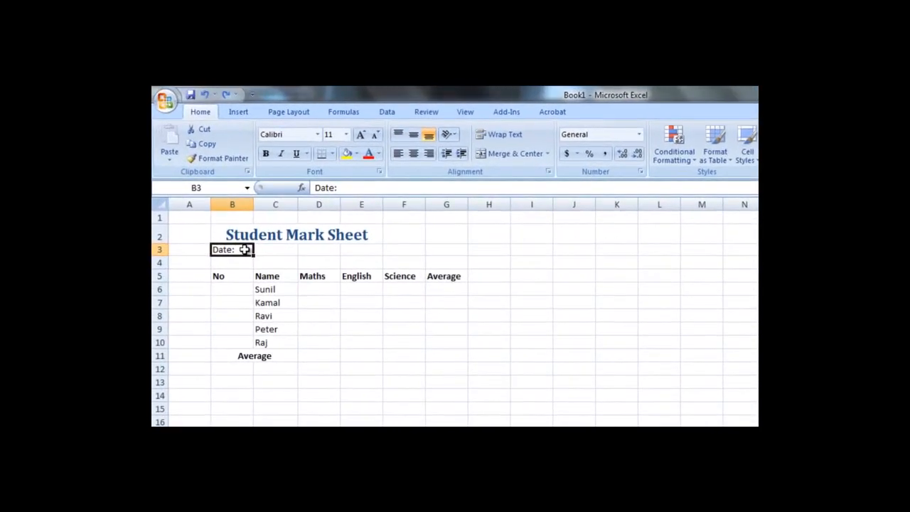
Step: Make the "Date:" label in B3 bold and insert a blank row above its row
{"action": "left_click", "coordinate": [265, 154]}
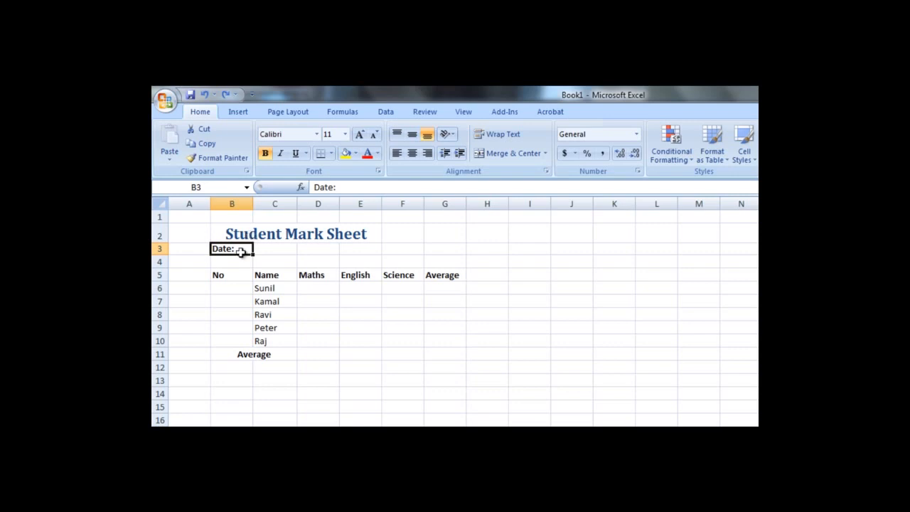
{"action": "right_click", "coordinate": [158, 249]}
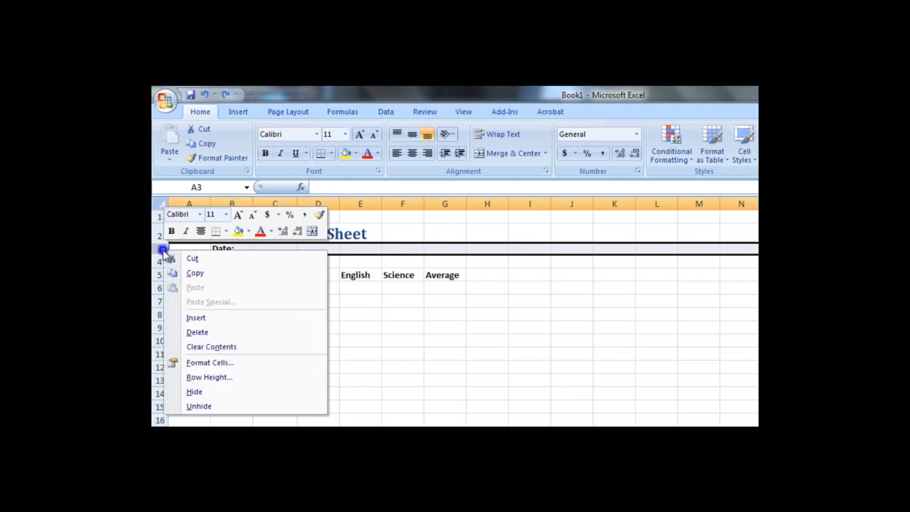
{"action": "left_click", "coordinate": [253, 321]}
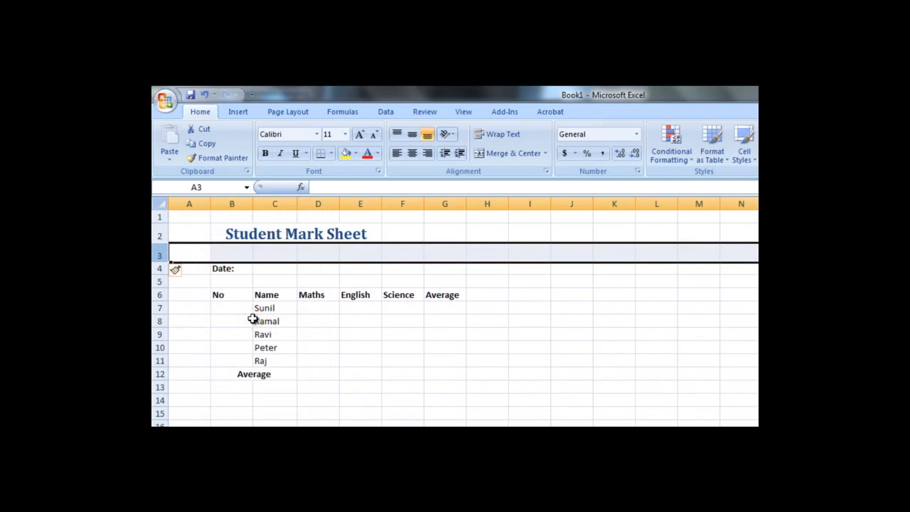
Step: Increase the height of row 4, which holds the "Date:" label
{"action": "left_click", "coordinate": [197, 280]}
{"action": "left_click_drag", "start_coordinate": [162, 274], "coordinate": [157, 280]}
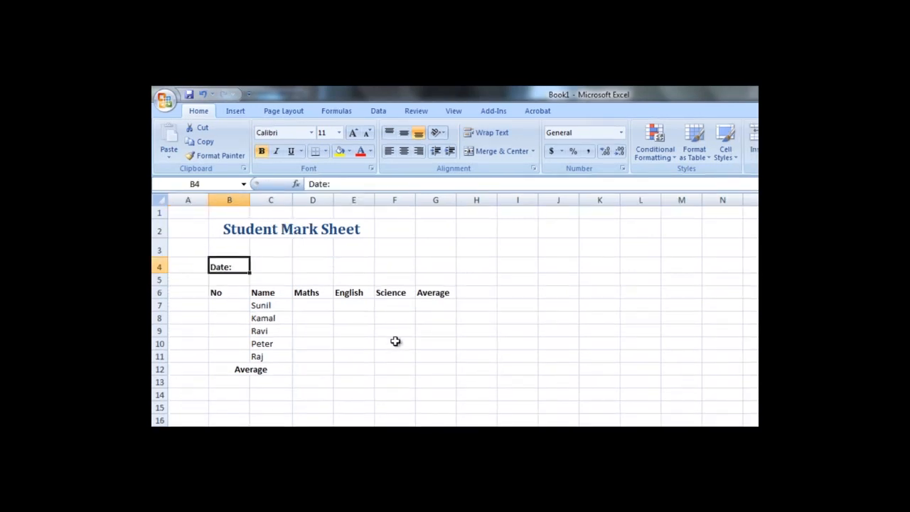
Step: Look up the TODAY function among the Date & Time functions for cell C4, leaving without inserting it
{"action": "left_click", "coordinate": [277, 264]}
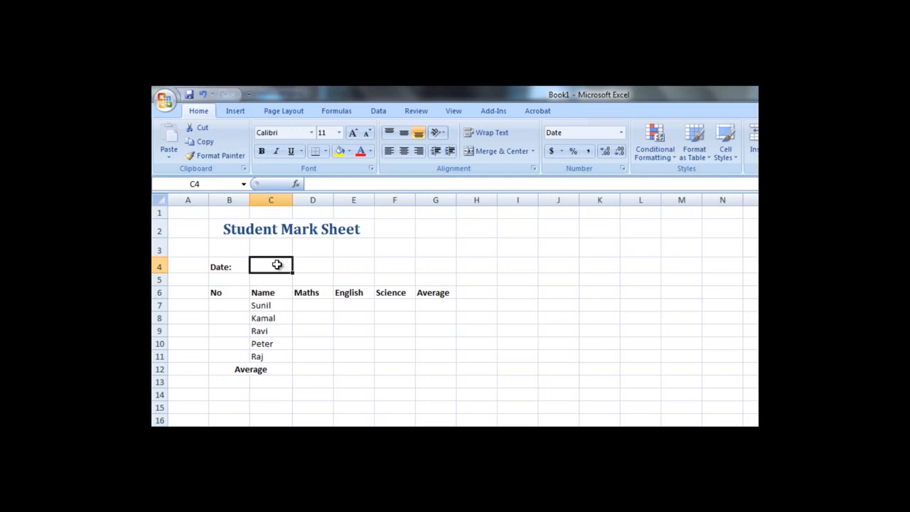
{"action": "left_click", "coordinate": [298, 185]}
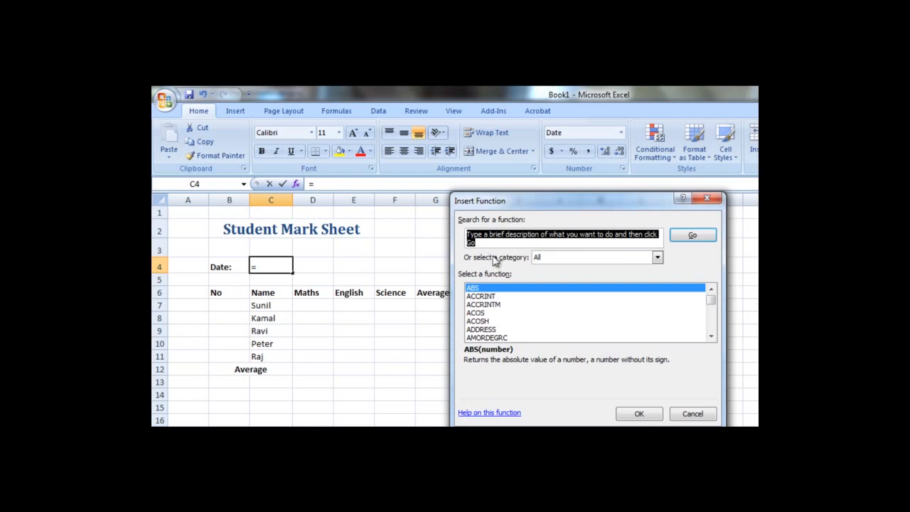
{"action": "left_click", "coordinate": [658, 258]}
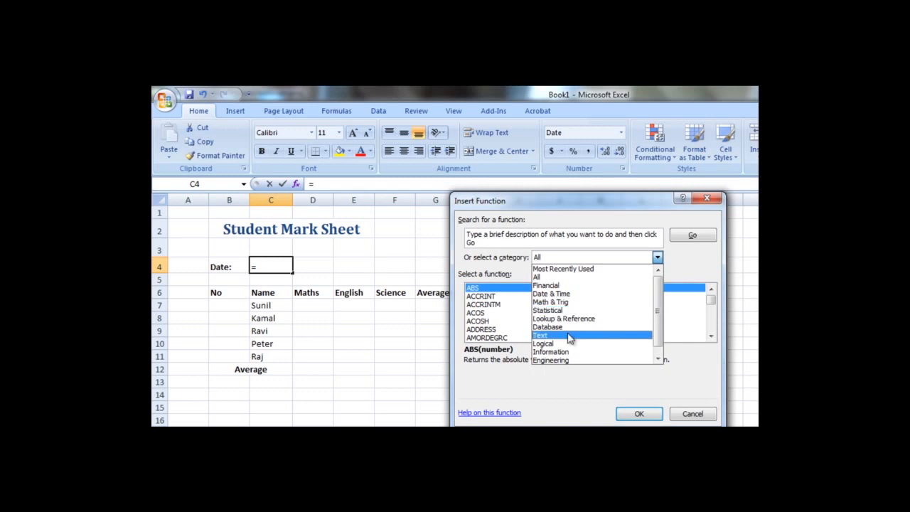
{"action": "left_click_drag", "start_coordinate": [657, 286], "coordinate": [657, 321]}
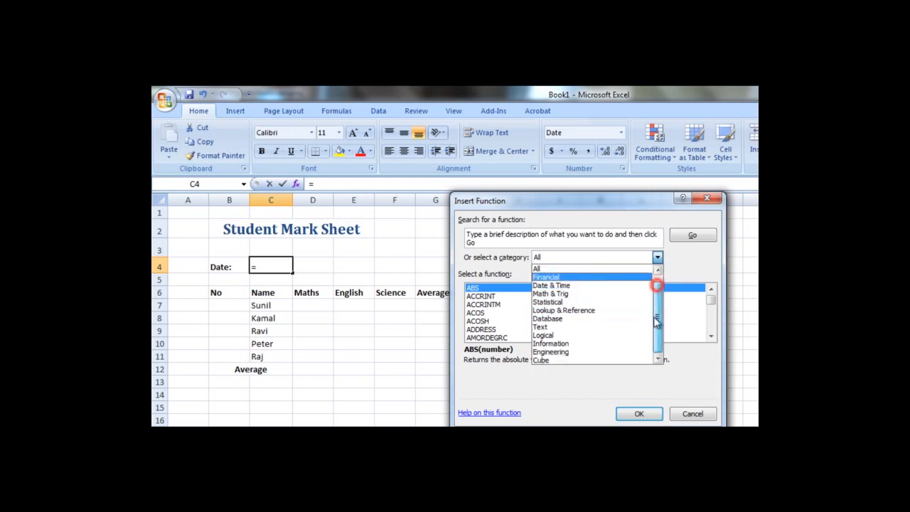
{"action": "left_click", "coordinate": [660, 273]}
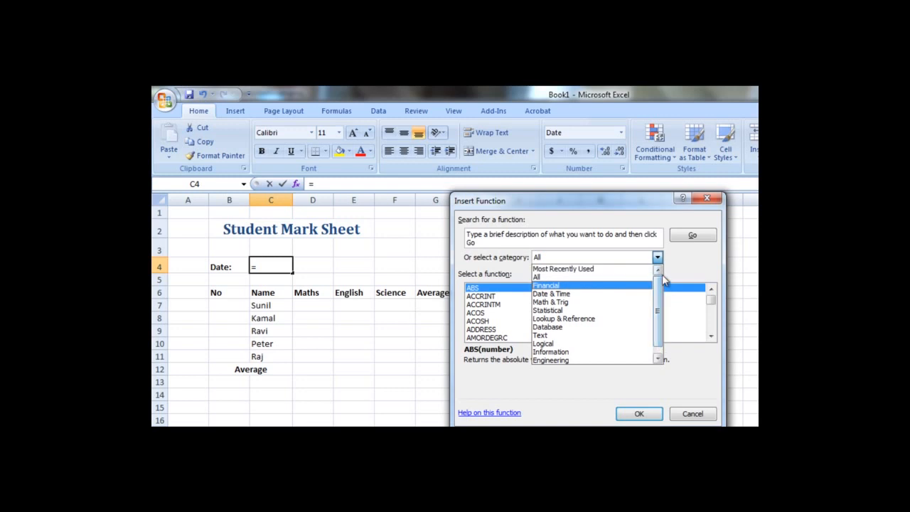
{"action": "left_click", "coordinate": [579, 296]}
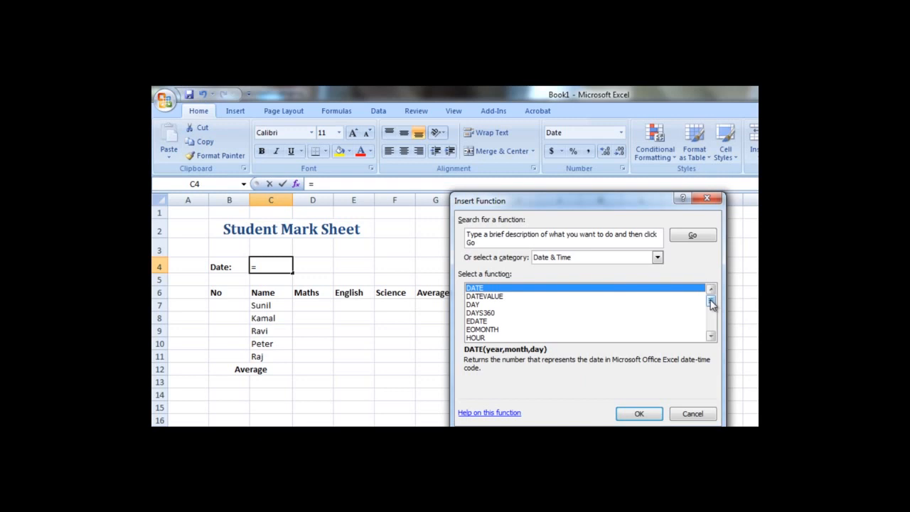
{"action": "left_click", "coordinate": [711, 335]}
{"action": "left_click", "coordinate": [711, 335]}
{"action": "left_click", "coordinate": [712, 335]}
{"action": "left_click", "coordinate": [711, 336]}
{"action": "left_click", "coordinate": [711, 335]}
{"action": "left_click", "coordinate": [711, 336]}
{"action": "left_click", "coordinate": [711, 336]}
{"action": "left_click", "coordinate": [711, 336]}
{"action": "left_click", "coordinate": [711, 336]}
{"action": "left_click", "coordinate": [712, 336]}
{"action": "left_click", "coordinate": [711, 336]}
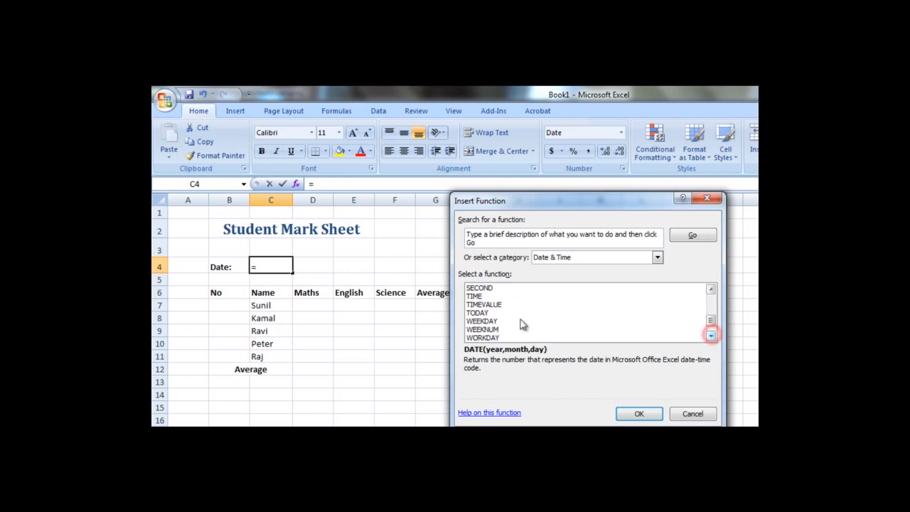
{"action": "left_click", "coordinate": [475, 312]}
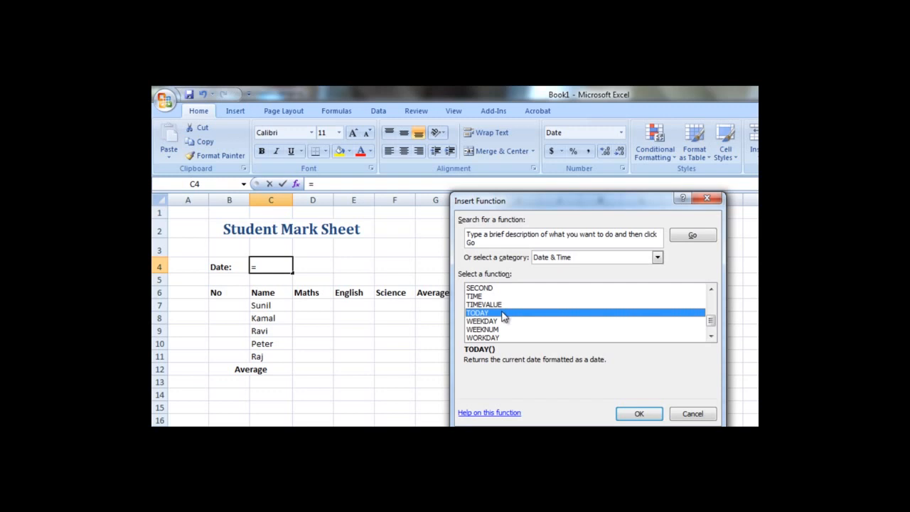
{"action": "left_click", "coordinate": [706, 414]}
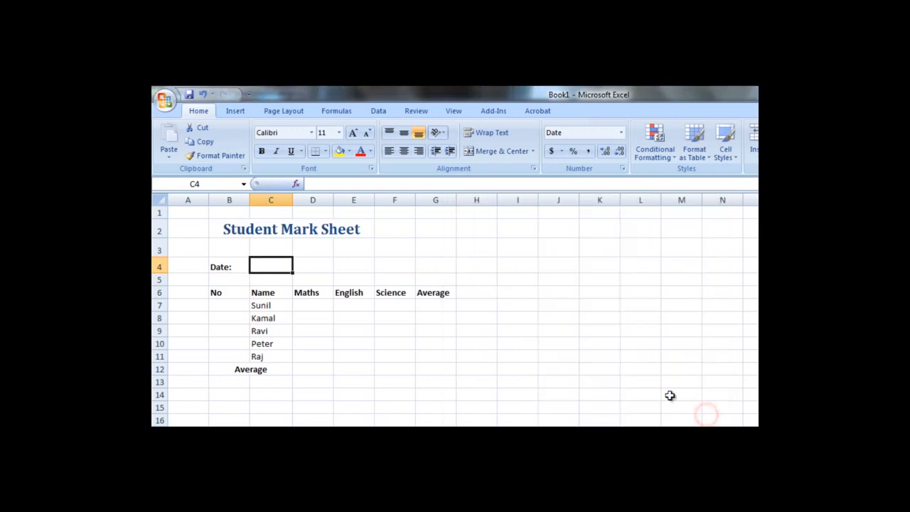
Step: Insert the TODAY function in cell C4, beside the "Date:" label
{"action": "left_click", "coordinate": [354, 111]}
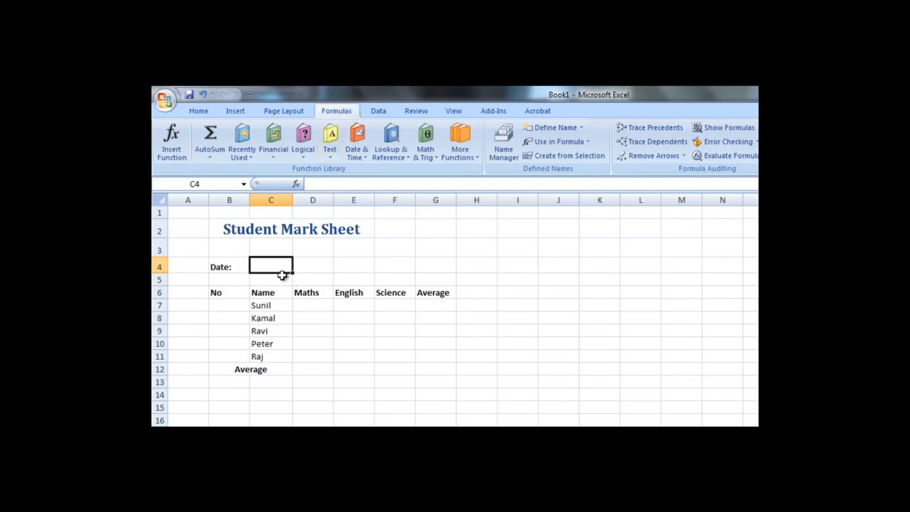
{"action": "left_click", "coordinate": [366, 163]}
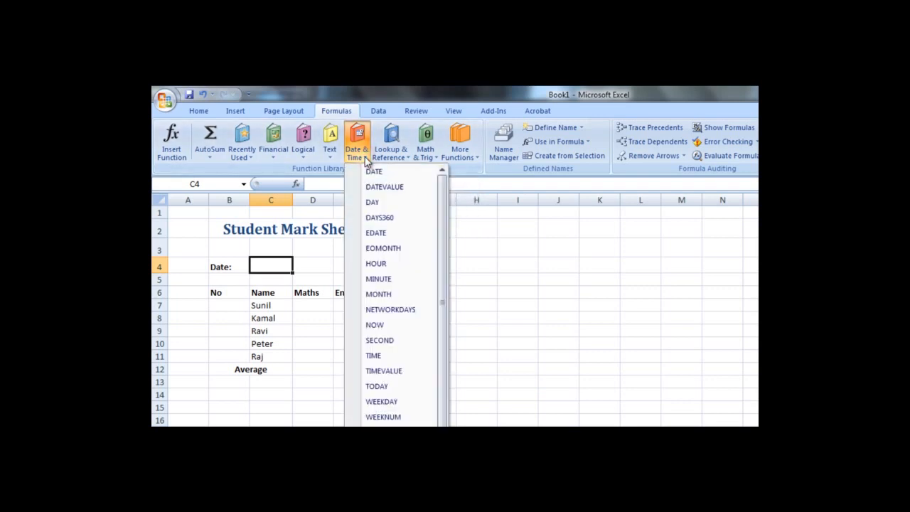
{"action": "left_click", "coordinate": [398, 388]}
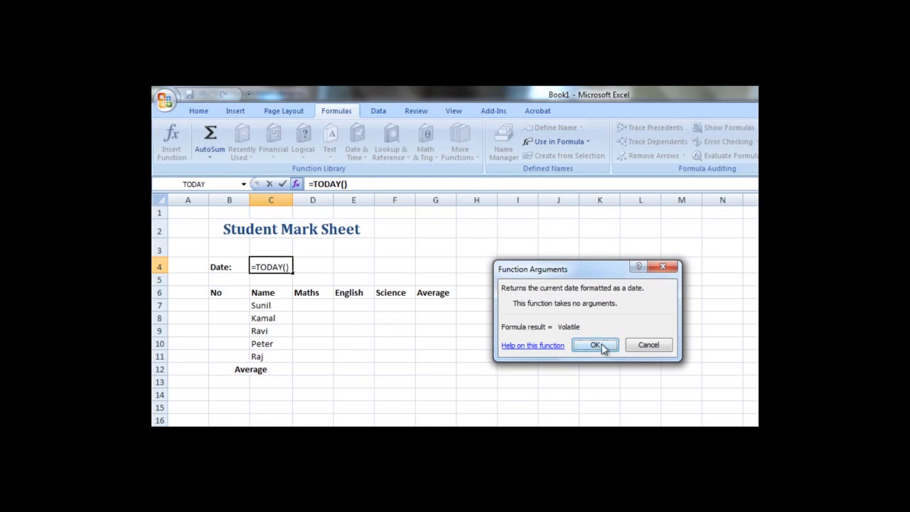
{"action": "left_click", "coordinate": [600, 346]}
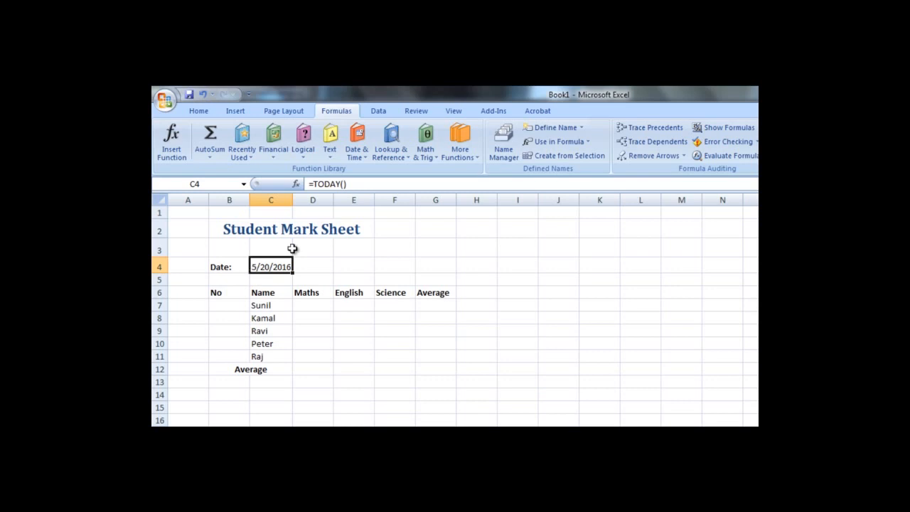
Step: Format the date in C4 with the 14-Mar-2001 date type and widen column C to fit it
{"action": "left_click", "coordinate": [198, 111]}
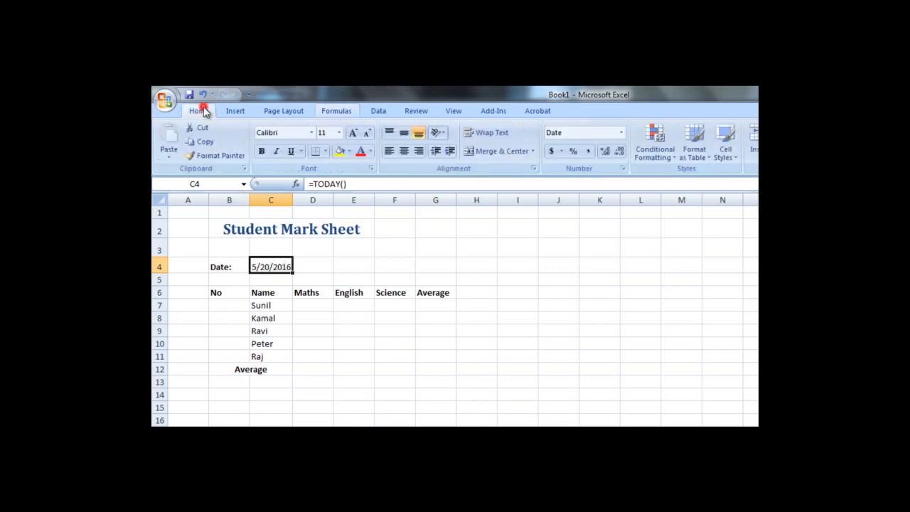
{"action": "left_click", "coordinate": [622, 133]}
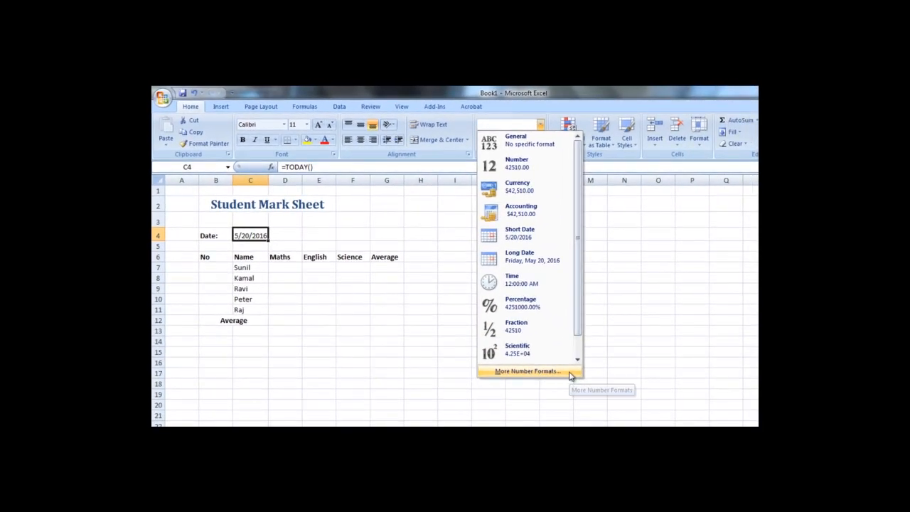
{"action": "left_click", "coordinate": [569, 372]}
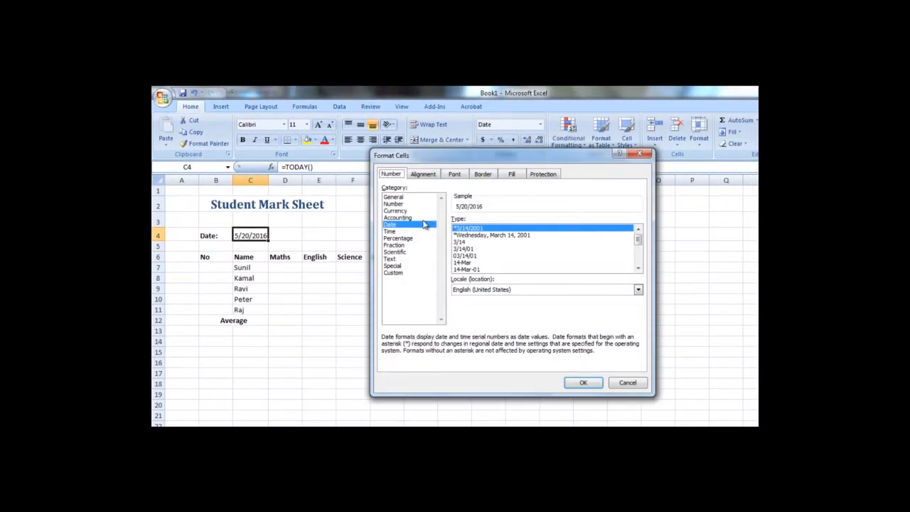
{"action": "left_click", "coordinate": [473, 236]}
{"action": "left_click", "coordinate": [466, 242]}
{"action": "left_click", "coordinate": [470, 249]}
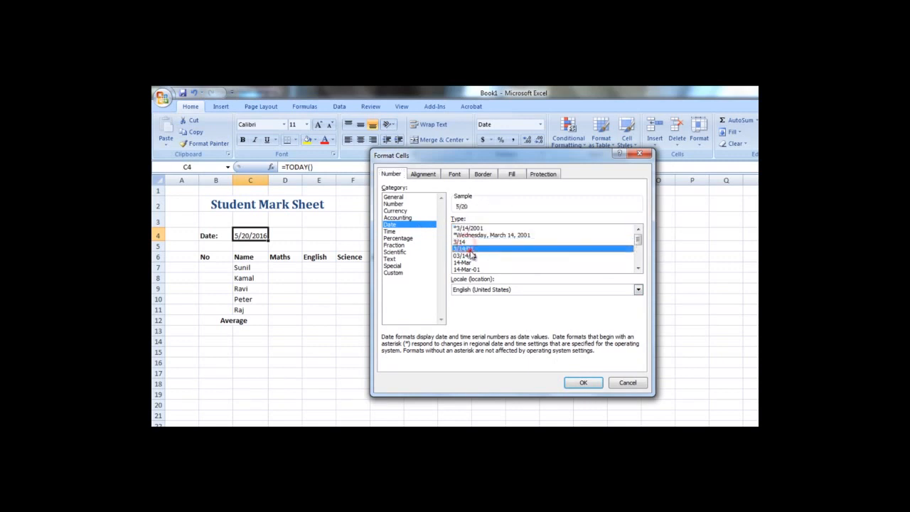
{"action": "left_click", "coordinate": [473, 256]}
{"action": "left_click", "coordinate": [474, 263]}
{"action": "left_click", "coordinate": [638, 268]}
{"action": "left_click", "coordinate": [637, 268]}
{"action": "left_click", "coordinate": [638, 268]}
{"action": "left_click", "coordinate": [638, 268]}
{"action": "left_click", "coordinate": [638, 268]}
{"action": "left_click", "coordinate": [638, 269]}
{"action": "left_click", "coordinate": [638, 268]}
{"action": "left_click", "coordinate": [637, 268]}
{"action": "left_click", "coordinate": [638, 268]}
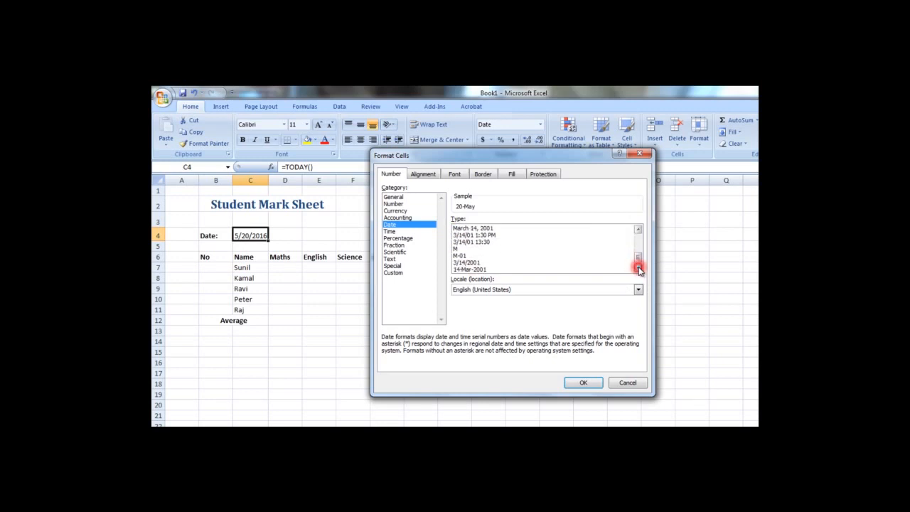
{"action": "left_click", "coordinate": [470, 270]}
{"action": "left_click", "coordinate": [593, 388]}
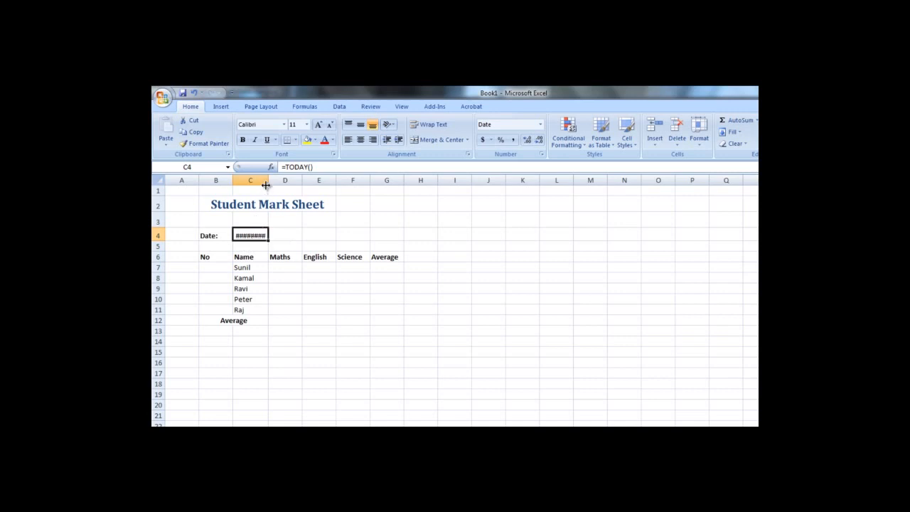
{"action": "left_click_drag", "start_coordinate": [268, 179], "coordinate": [278, 177]}
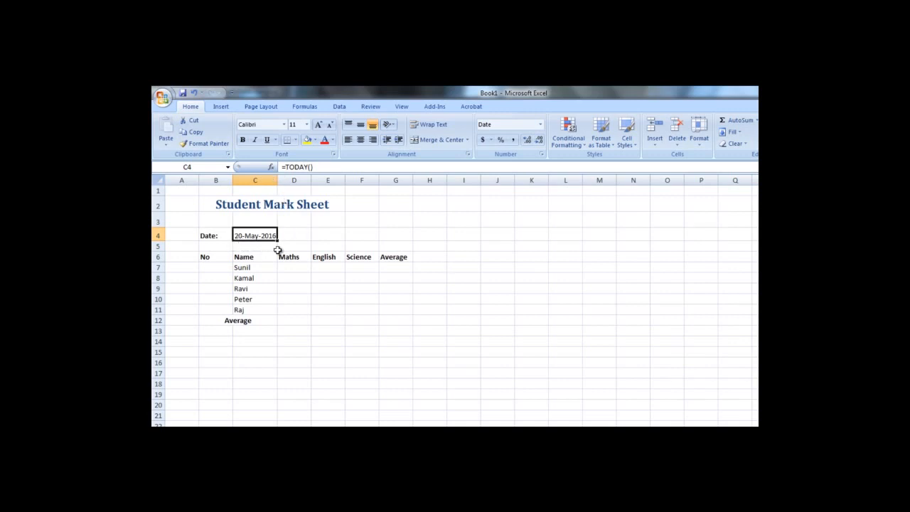
Step: Sort the student names in C7:C11 from A to Z, continuing with the current selection only
{"action": "left_click", "coordinate": [361, 310]}
{"action": "left_click_drag", "start_coordinate": [204, 256], "coordinate": [395, 321]}
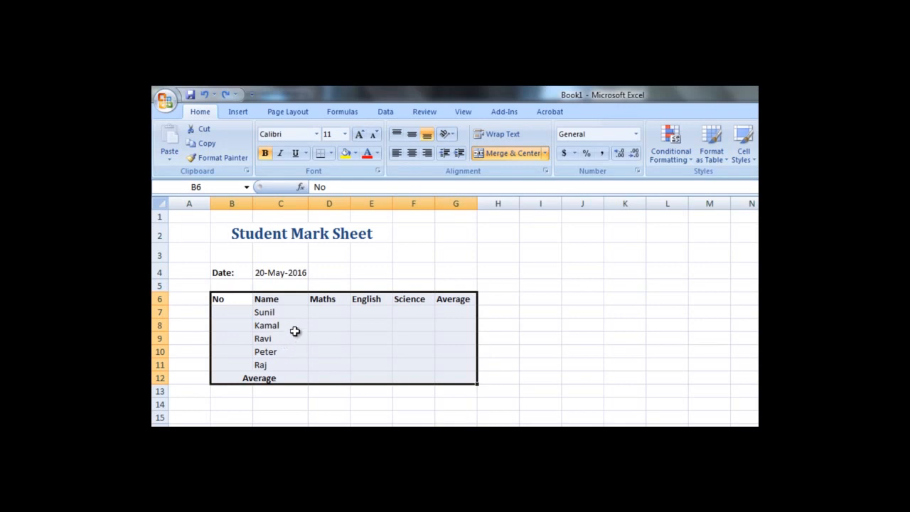
{"action": "left_click_drag", "start_coordinate": [295, 311], "coordinate": [304, 360]}
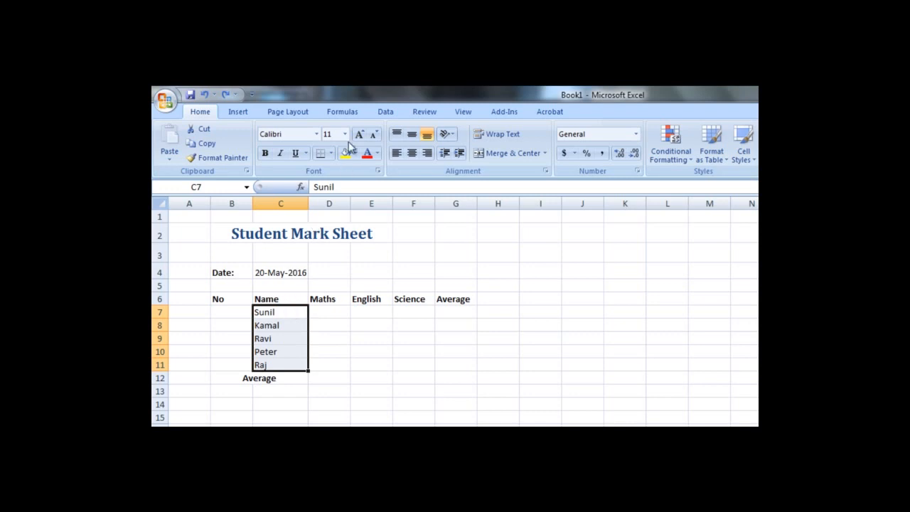
{"action": "left_click", "coordinate": [390, 112]}
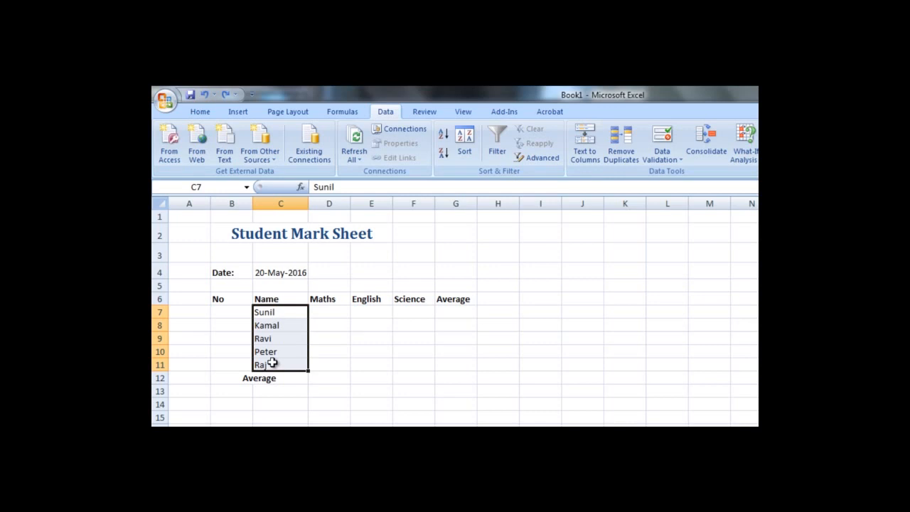
{"action": "left_click", "coordinate": [445, 135]}
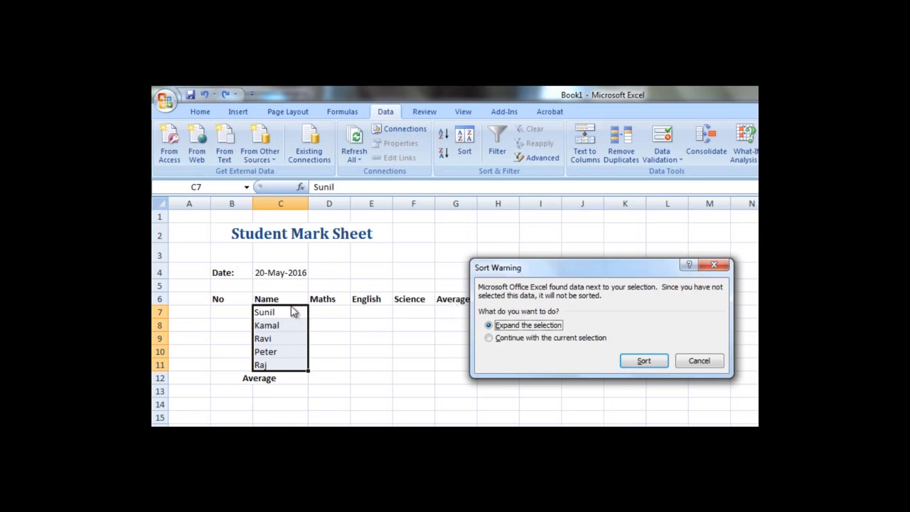
{"action": "left_click", "coordinate": [544, 340]}
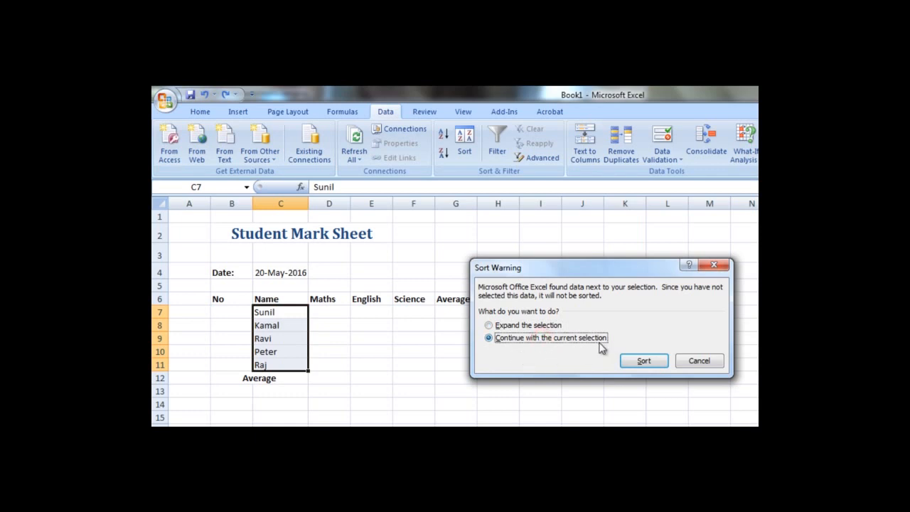
{"action": "left_click", "coordinate": [644, 361]}
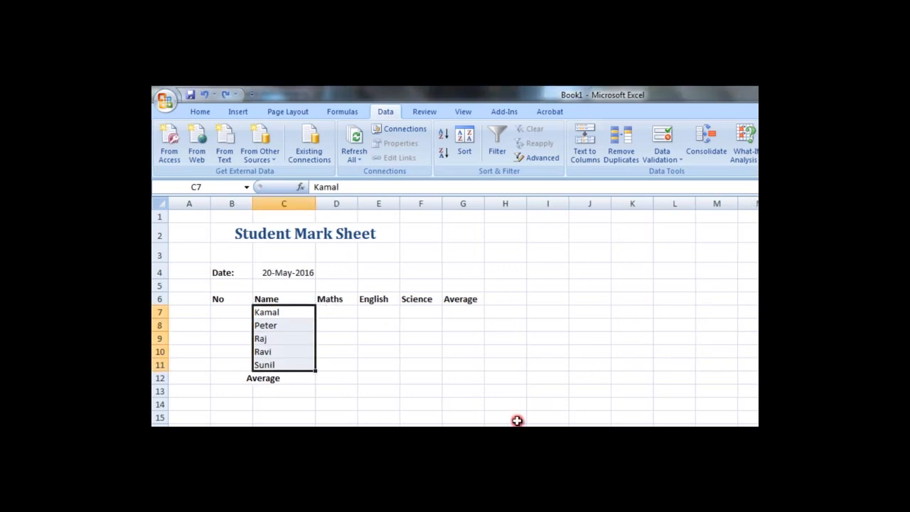
Step: Center the column headings in B6:G6 horizontally
{"action": "left_click_drag", "start_coordinate": [236, 299], "coordinate": [458, 299]}
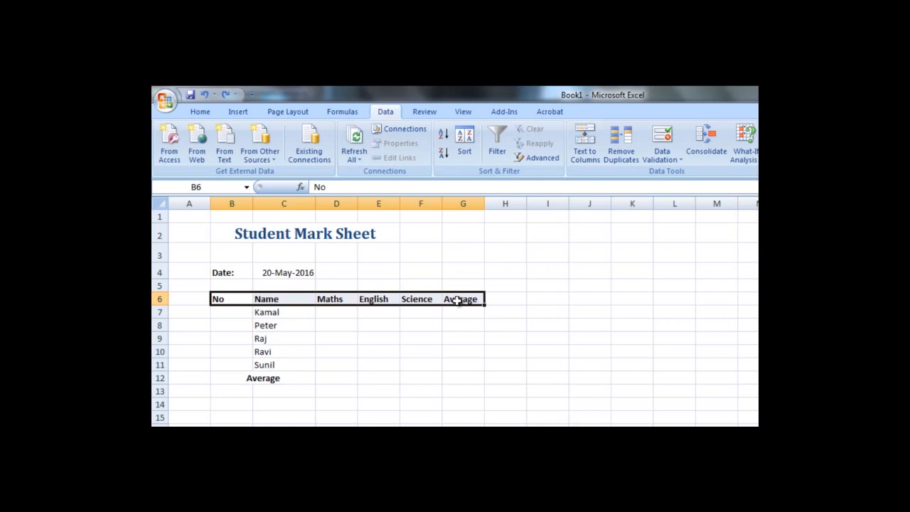
{"action": "left_click", "coordinate": [201, 113]}
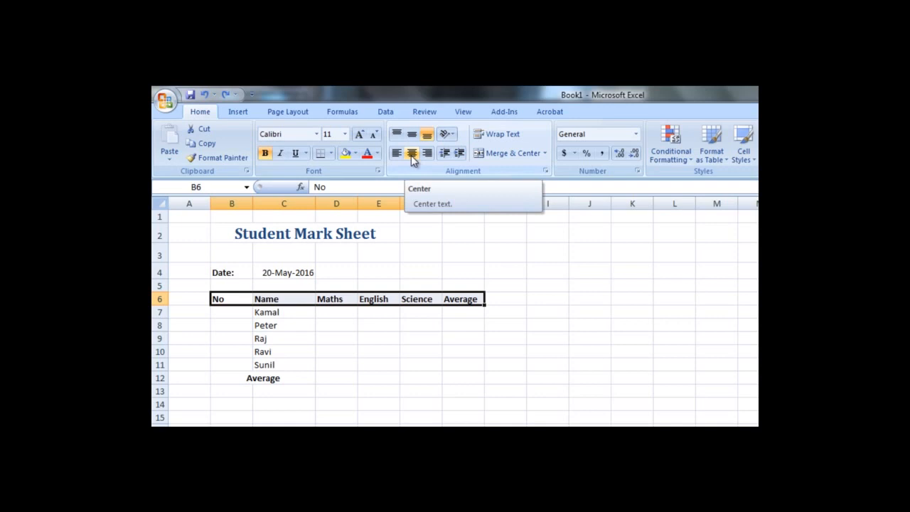
{"action": "left_click", "coordinate": [412, 156]}
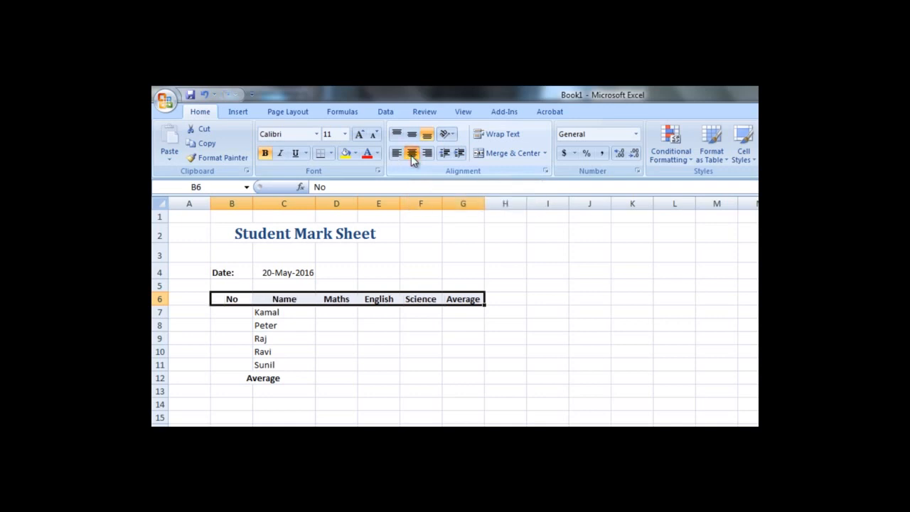
Step: Number the students 1 to 5 in B7:B11 by entering 1 in B7 and filling down as a series
{"action": "left_click_drag", "start_coordinate": [234, 313], "coordinate": [237, 362]}
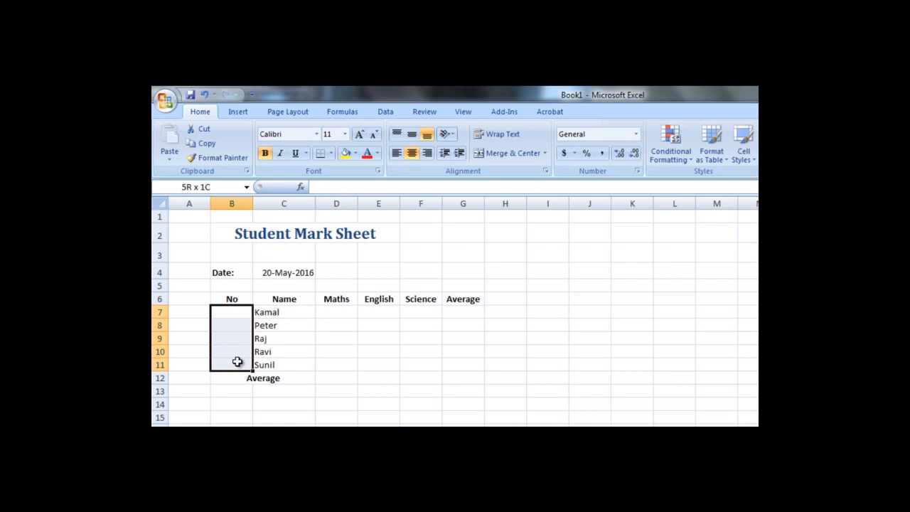
{"action": "left_click_drag", "start_coordinate": [237, 362], "coordinate": [237, 361]}
{"action": "left_click", "coordinate": [240, 310]}
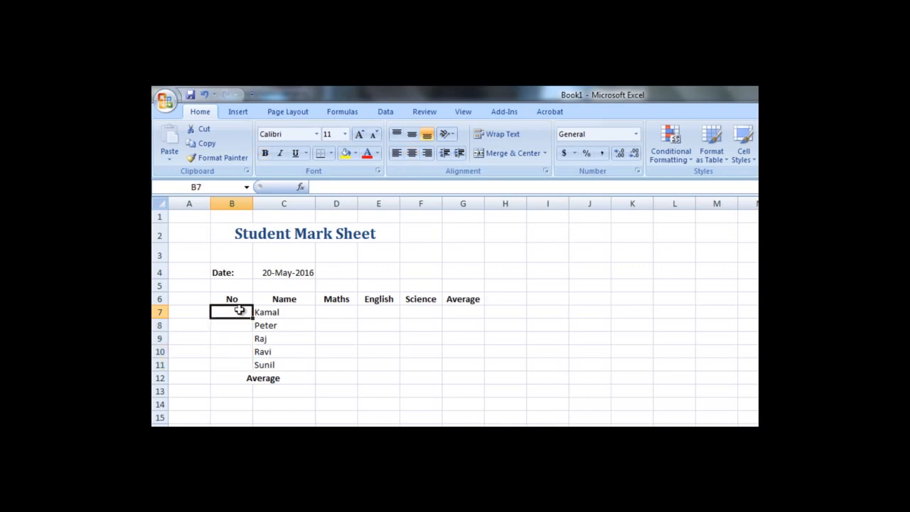
{"action": "type", "text": "1"}
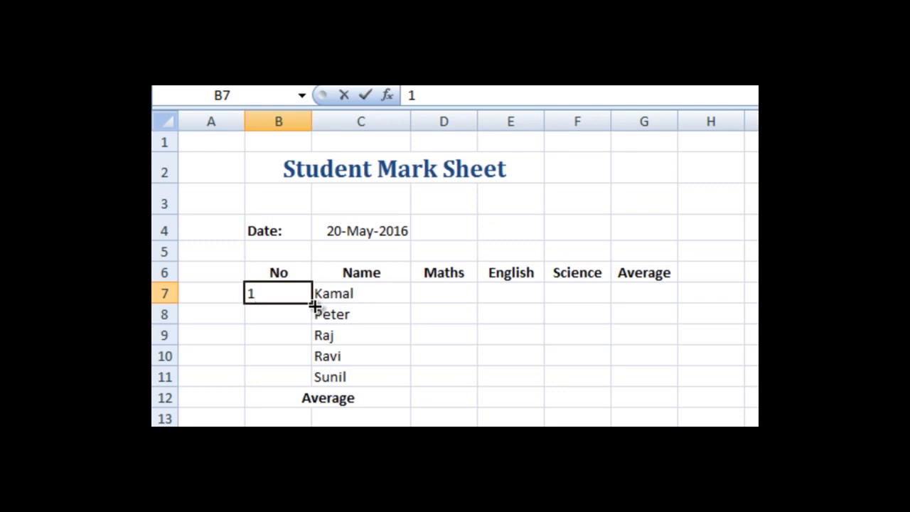
{"action": "left_click", "coordinate": [313, 306]}
{"action": "left_click_drag", "start_coordinate": [314, 306], "coordinate": [302, 389]}
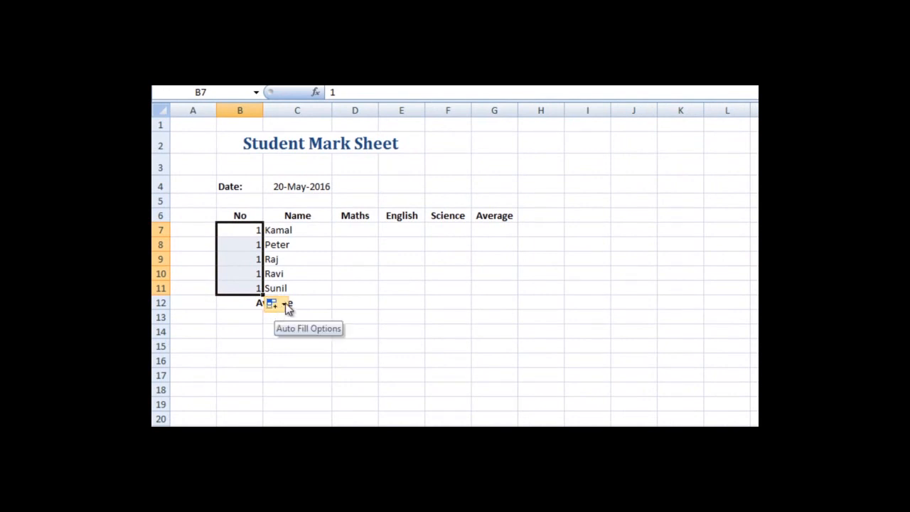
{"action": "left_click", "coordinate": [284, 305]}
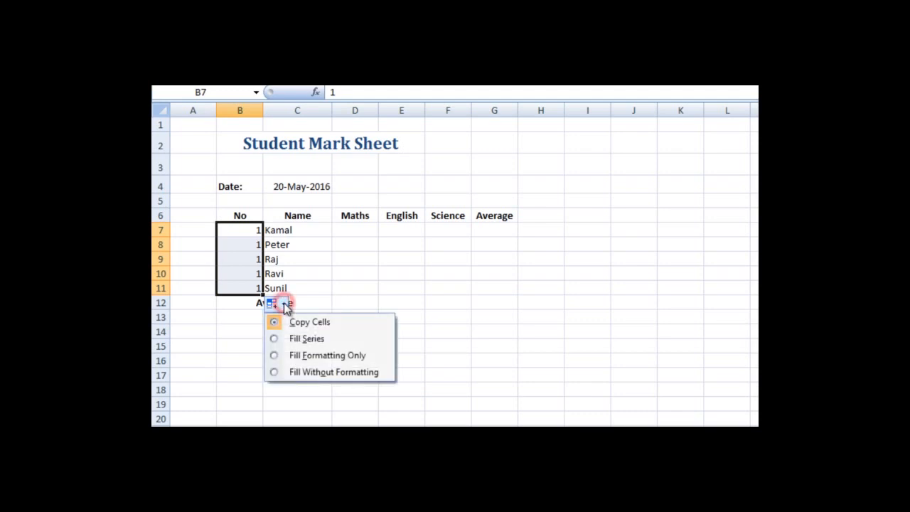
{"action": "left_click", "coordinate": [339, 339]}
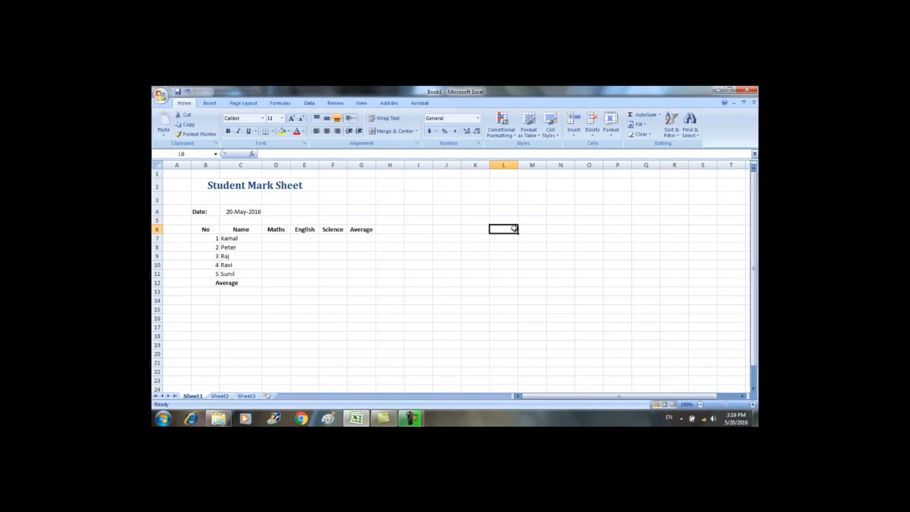
Step: Enter the formula =RANDBETWEEN(1,100) in cell L6 to generate a random mark
{"action": "type", "text": "="}
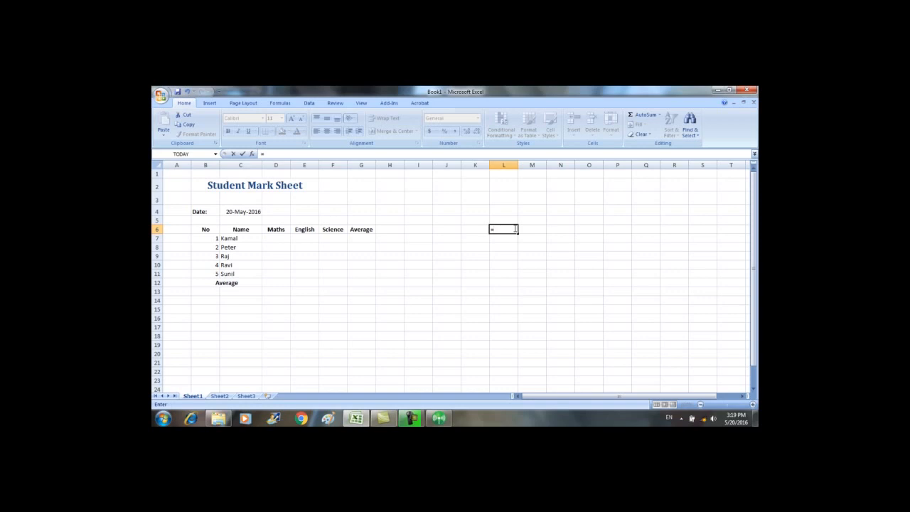
{"action": "type", "text": "r"}
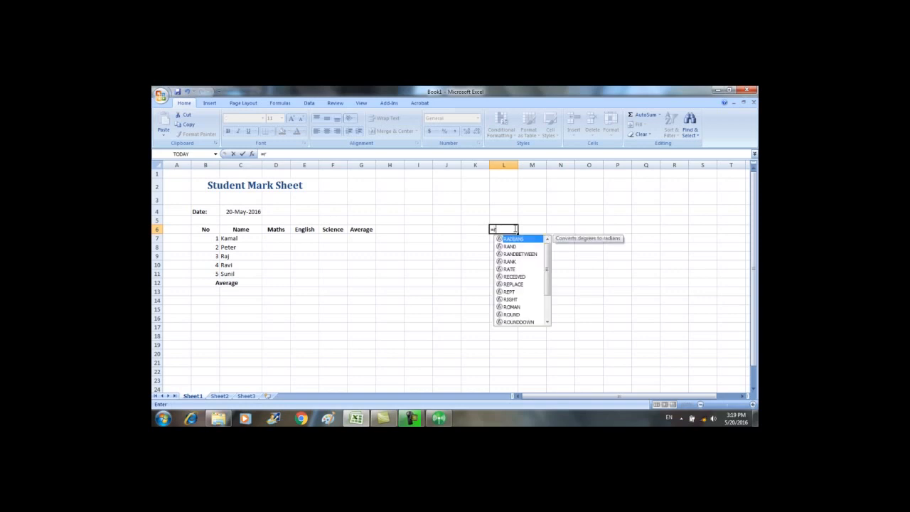
{"action": "type", "text": "and"}
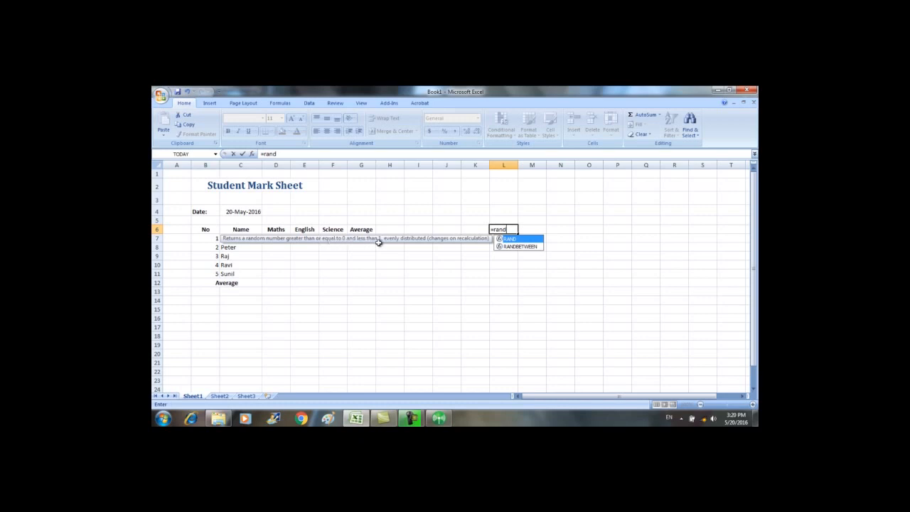
{"action": "left_click", "coordinate": [522, 247]}
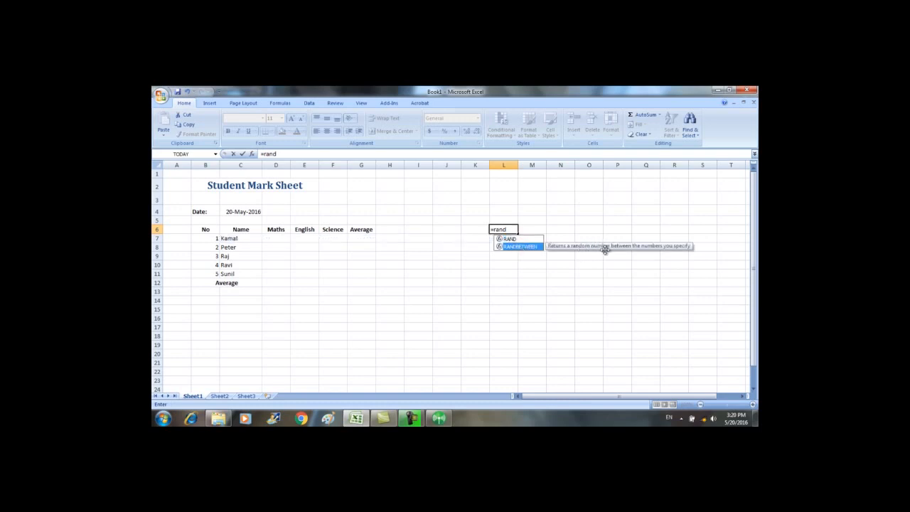
{"action": "double_click", "coordinate": [534, 244]}
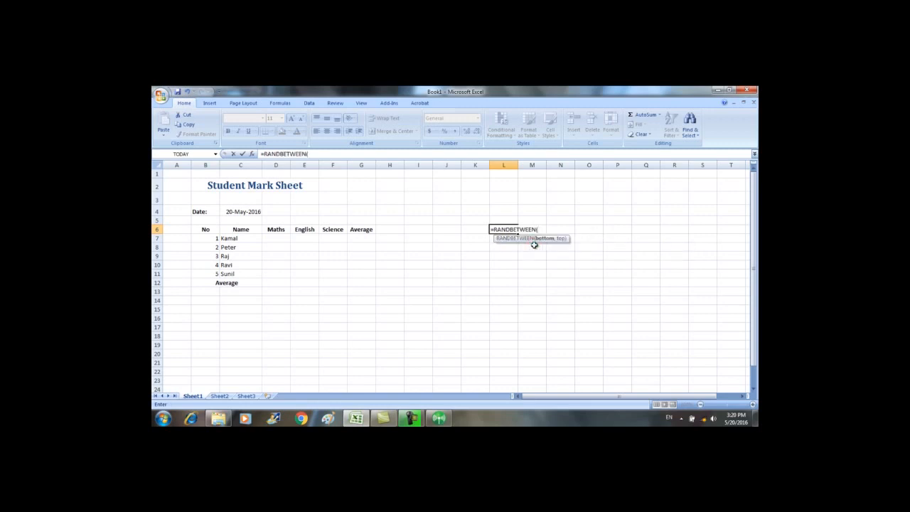
{"action": "type", "text": "1,100"}
{"action": "key", "text": "Return"}
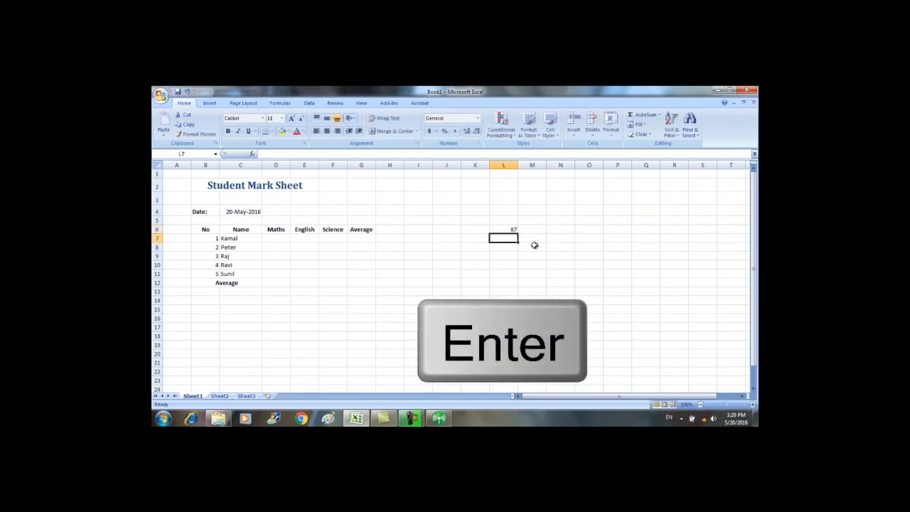
Step: Fill the random-number formula from L6 down to L10 and across to column N
{"action": "left_click", "coordinate": [494, 229]}
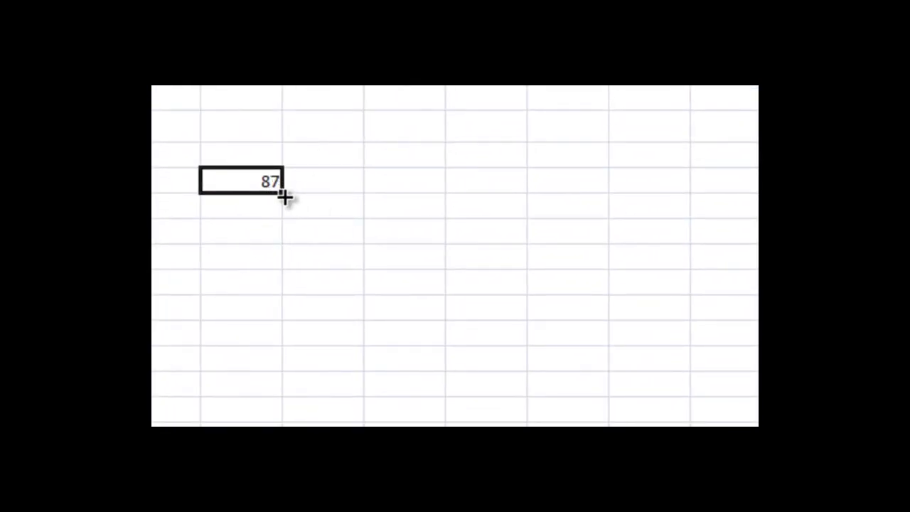
{"action": "left_click_drag", "start_coordinate": [282, 191], "coordinate": [279, 289]}
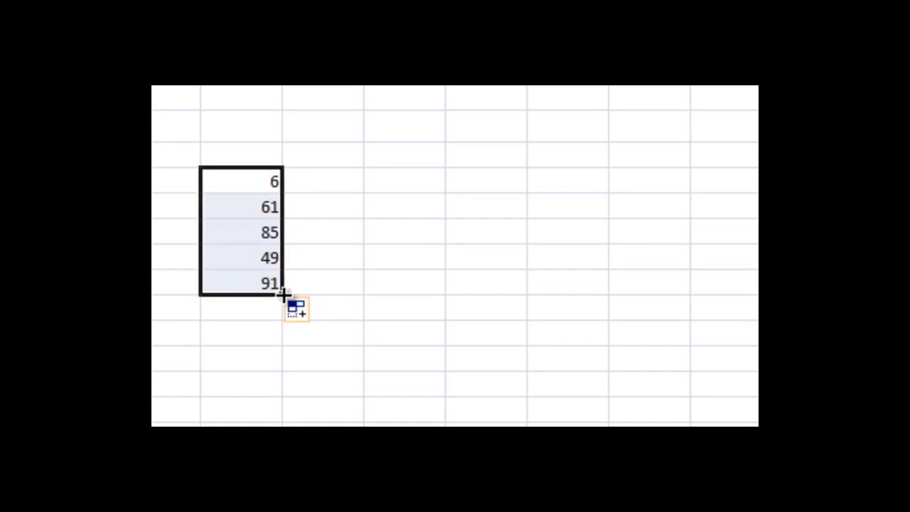
{"action": "left_click_drag", "start_coordinate": [282, 293], "coordinate": [436, 291]}
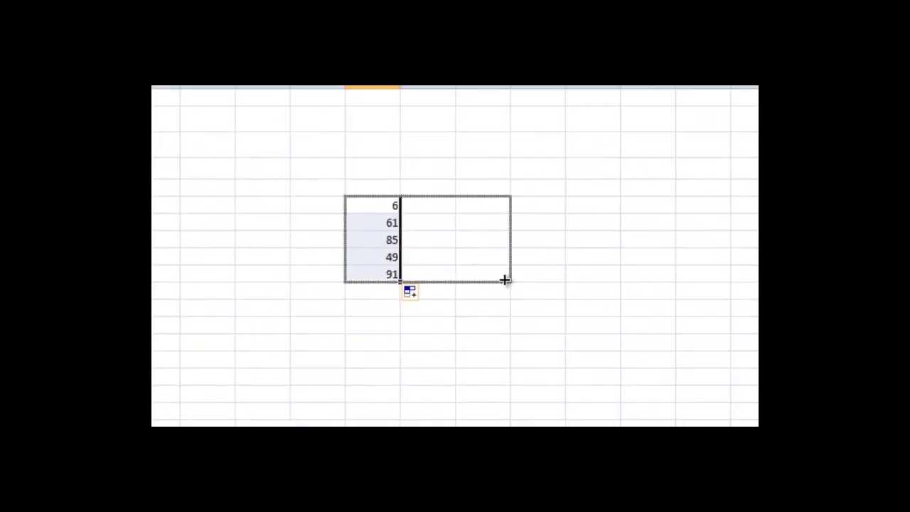
{"action": "left_click_drag", "start_coordinate": [504, 280], "coordinate": [504, 280]}
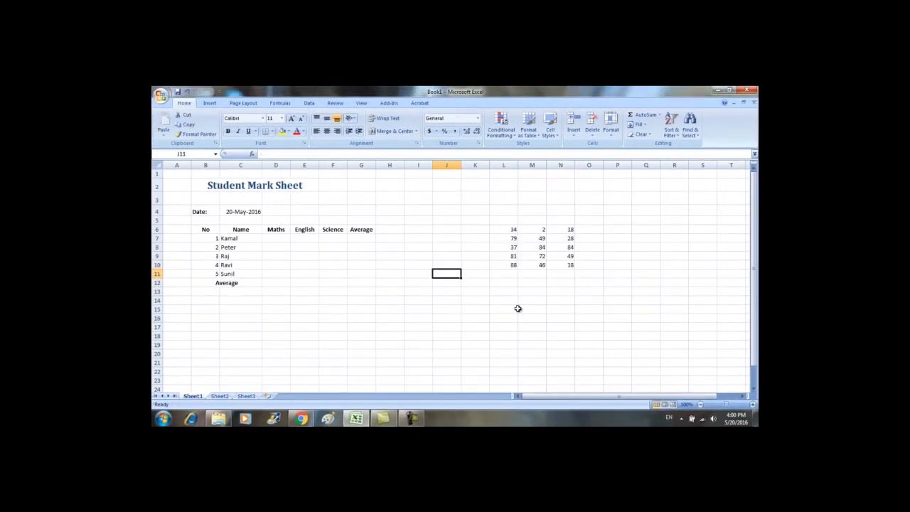
Step: Copy the random marks in L6:N10 and paste them as values only into the mark table starting at D7
{"action": "left_click", "coordinate": [504, 229]}
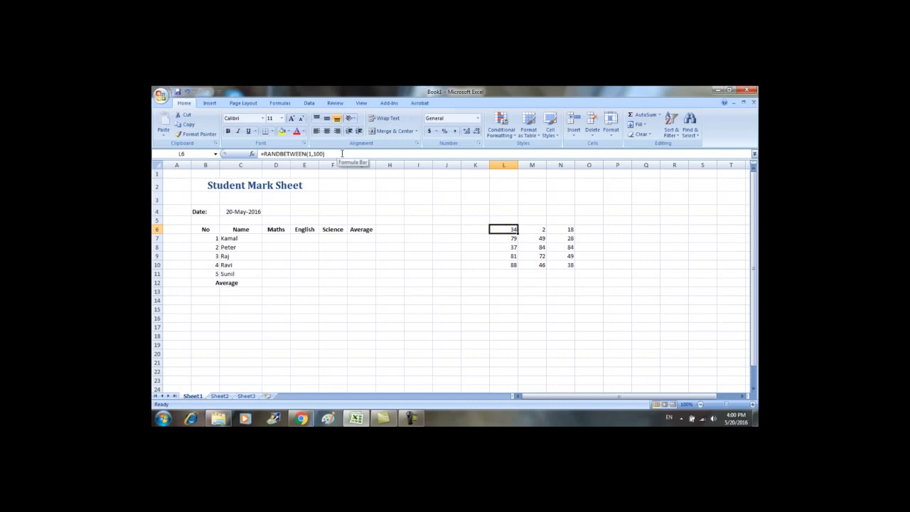
{"action": "left_click", "coordinate": [509, 238]}
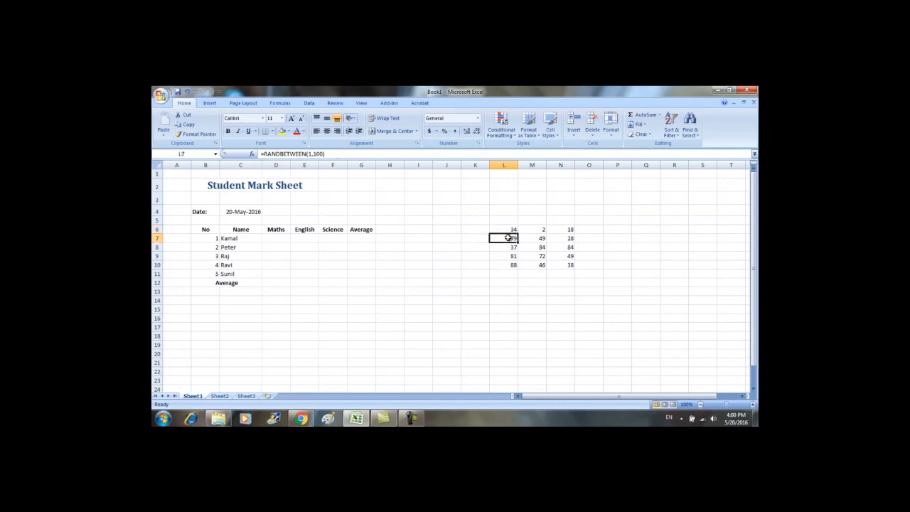
{"action": "left_click", "coordinate": [509, 246]}
{"action": "left_click", "coordinate": [510, 256]}
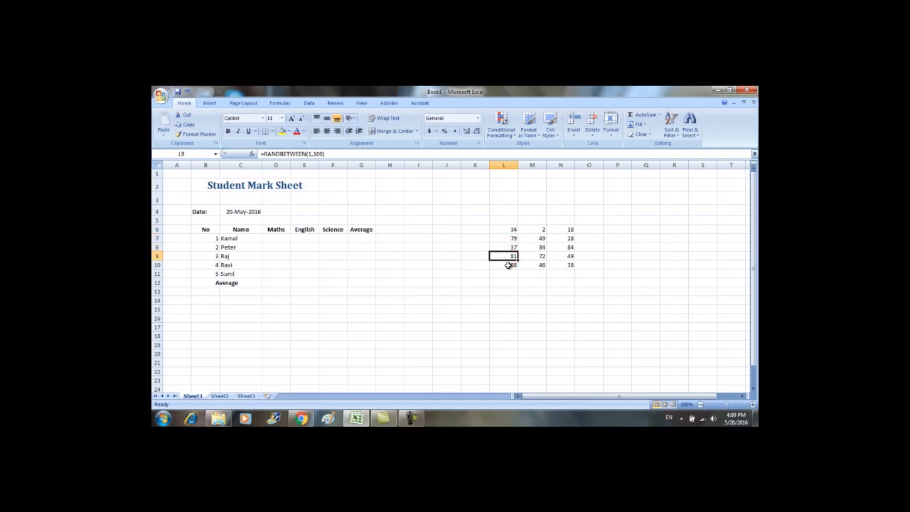
{"action": "left_click_drag", "start_coordinate": [507, 230], "coordinate": [554, 269]}
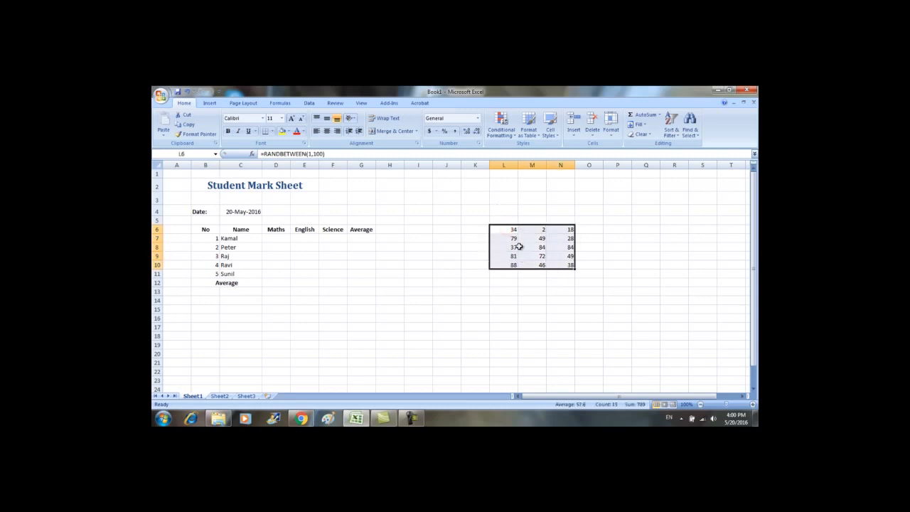
{"action": "left_click", "coordinate": [186, 126]}
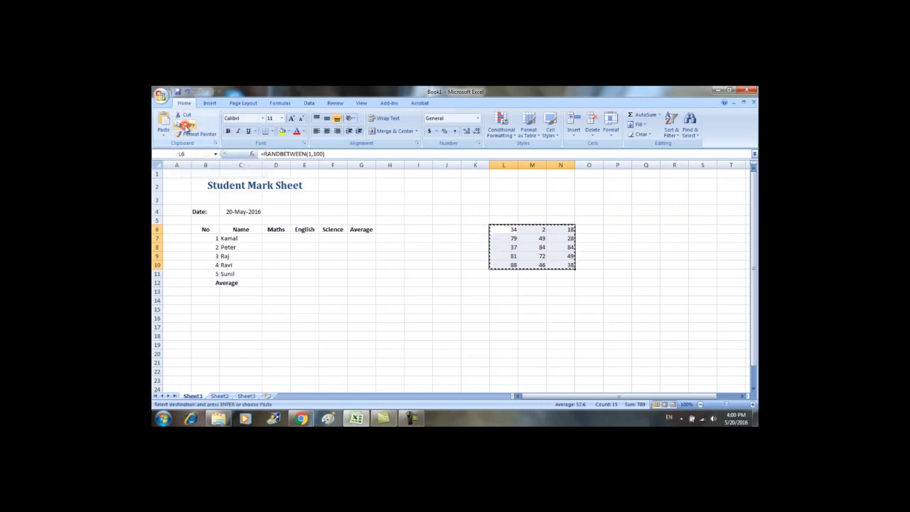
{"action": "left_click", "coordinate": [285, 240]}
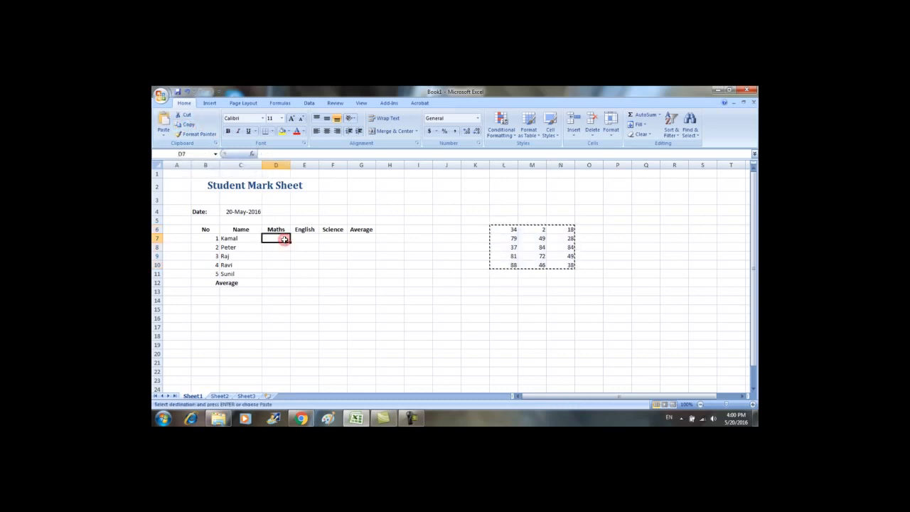
{"action": "left_click", "coordinate": [165, 138]}
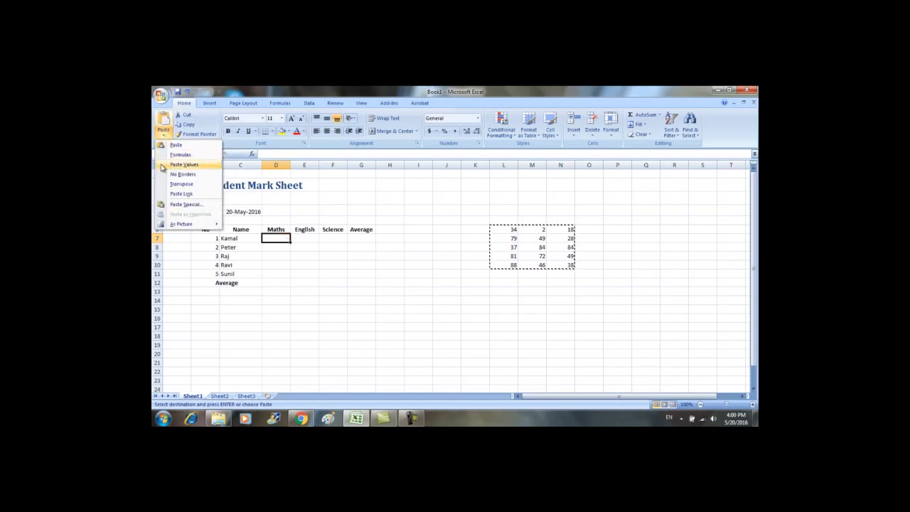
{"action": "left_click", "coordinate": [211, 168]}
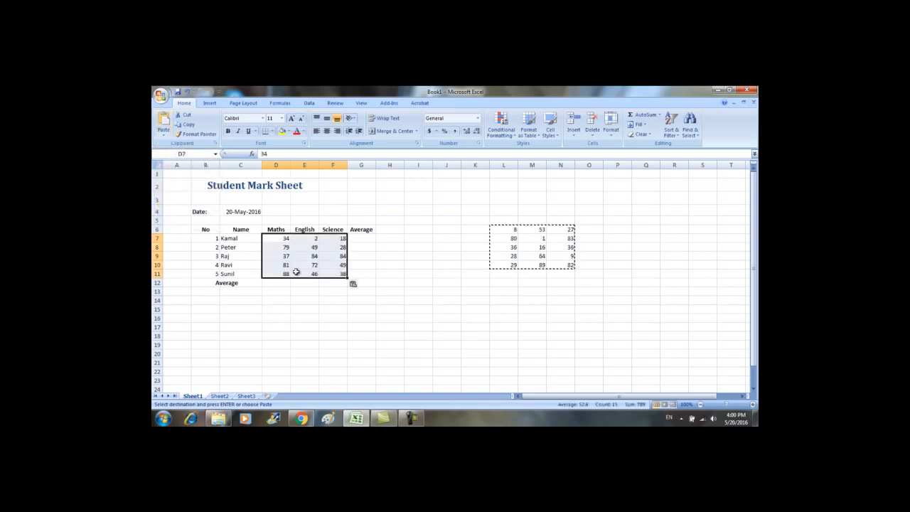
{"action": "left_click", "coordinate": [288, 239]}
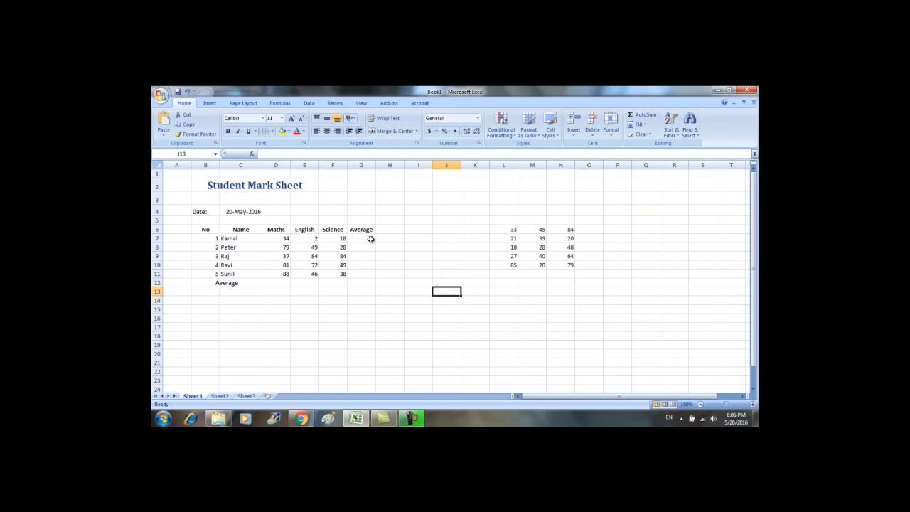
Step: Calculate the first student's average in G7 with =AVERAGE(D7:F7) and fill the formula down to G11
{"action": "left_click", "coordinate": [370, 240]}
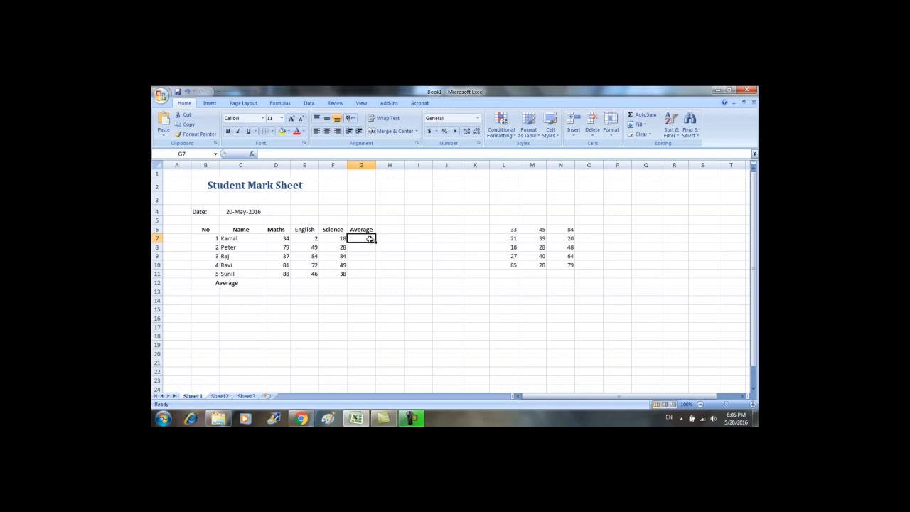
{"action": "type", "text": "=a"}
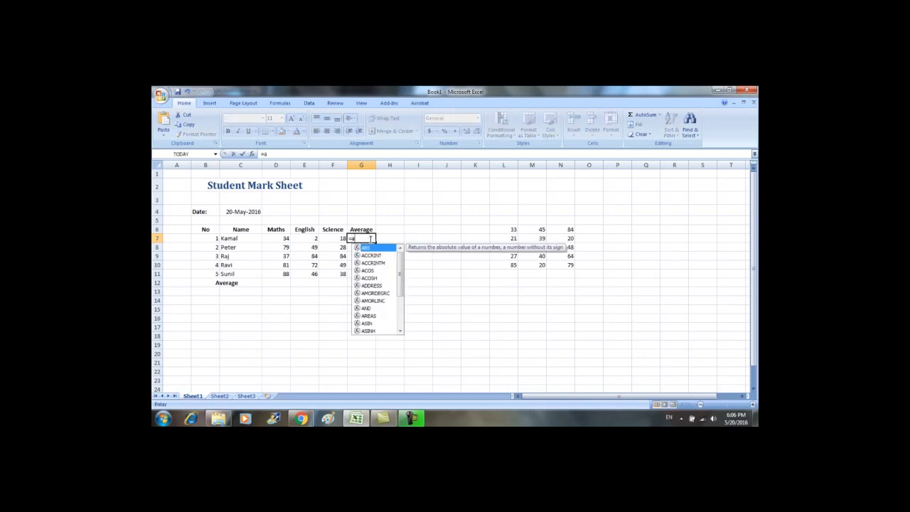
{"action": "type", "text": "verage"}
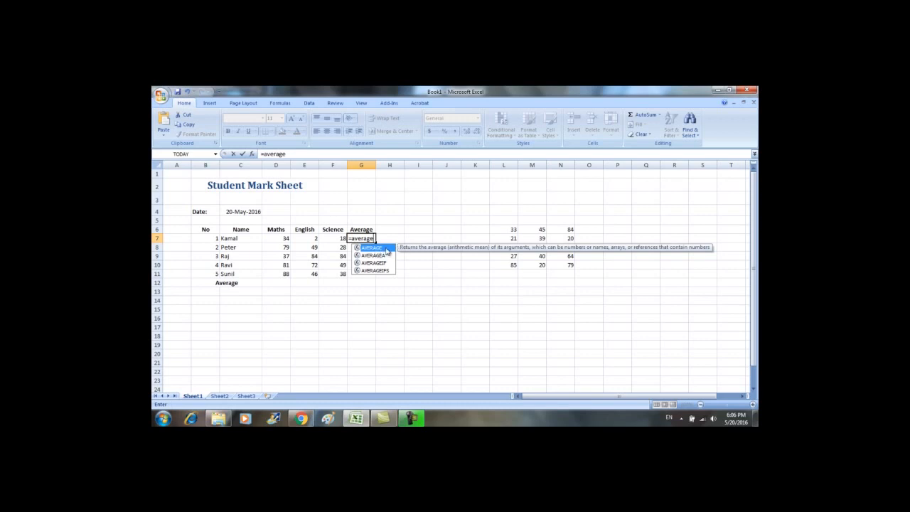
{"action": "double_click", "coordinate": [387, 248]}
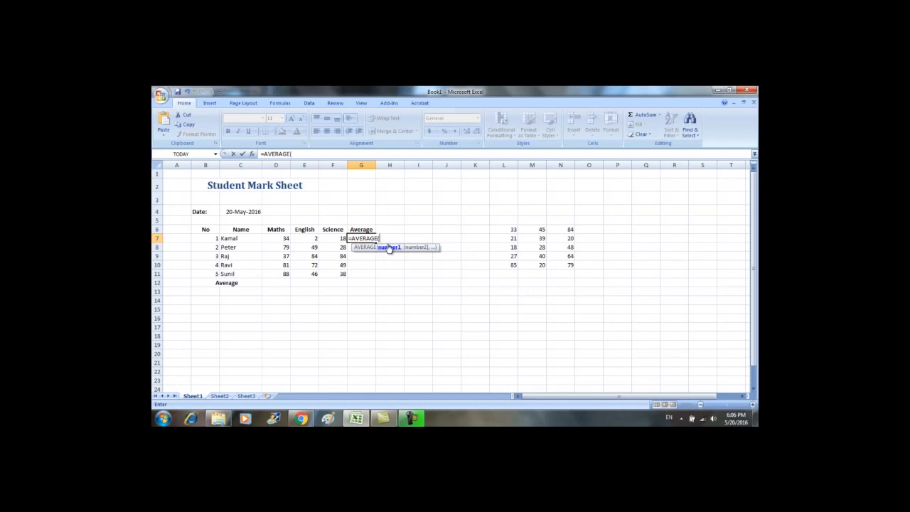
{"action": "left_click", "coordinate": [278, 239]}
{"action": "left_click_drag", "start_coordinate": [282, 239], "coordinate": [332, 238]}
{"action": "type", "text": ")"}
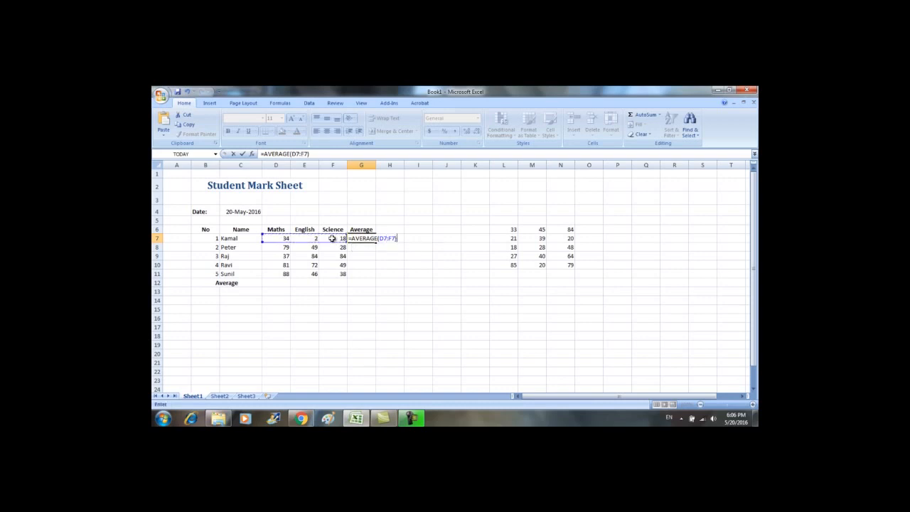
{"action": "key", "text": "Return"}
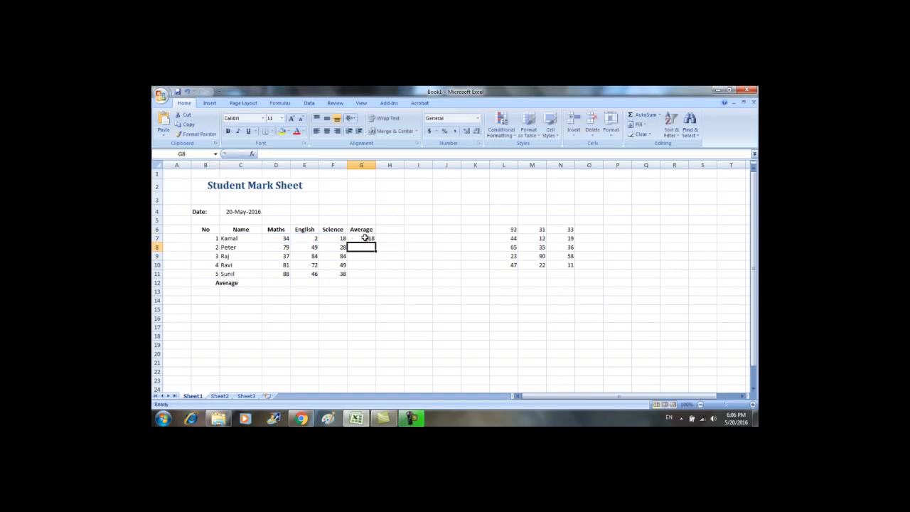
{"action": "left_click", "coordinate": [358, 238]}
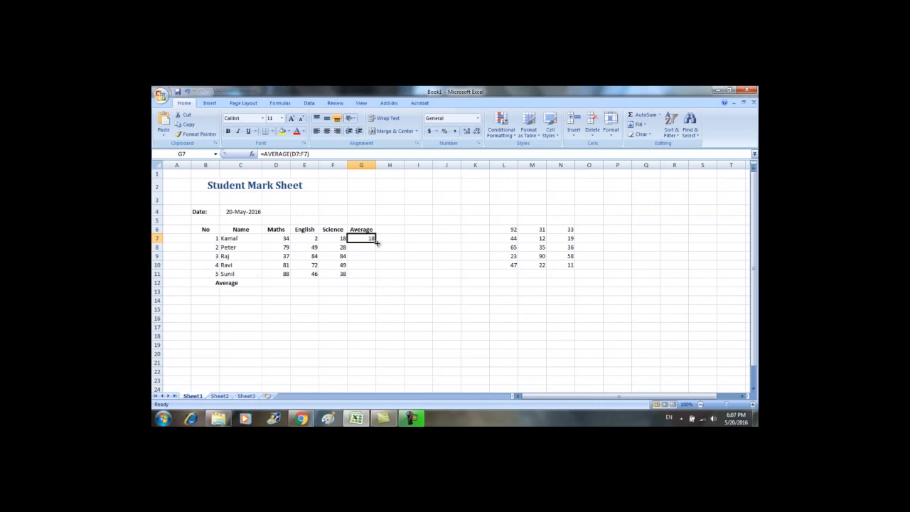
{"action": "left_click_drag", "start_coordinate": [376, 243], "coordinate": [365, 276]}
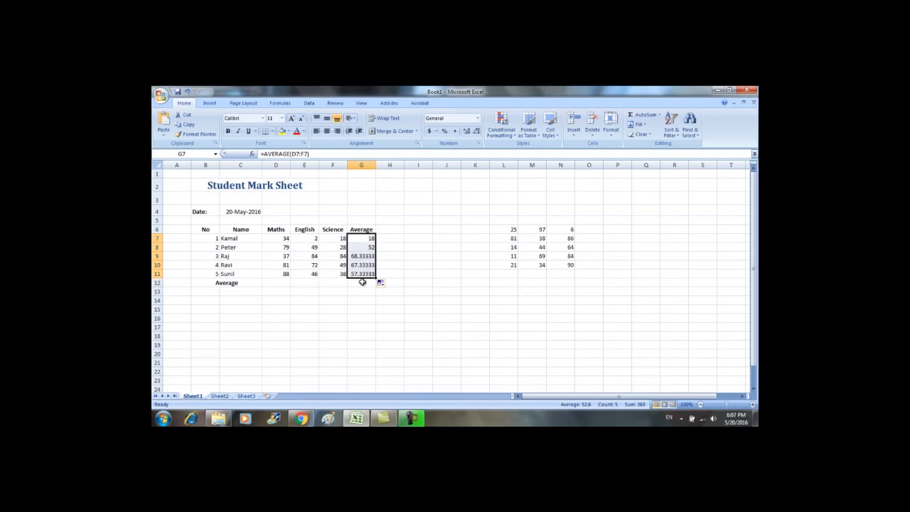
Step: Calculate the Maths average in D12 with =AVERAGE(D7:D11) and fill the formula across to F12
{"action": "left_click", "coordinate": [279, 283]}
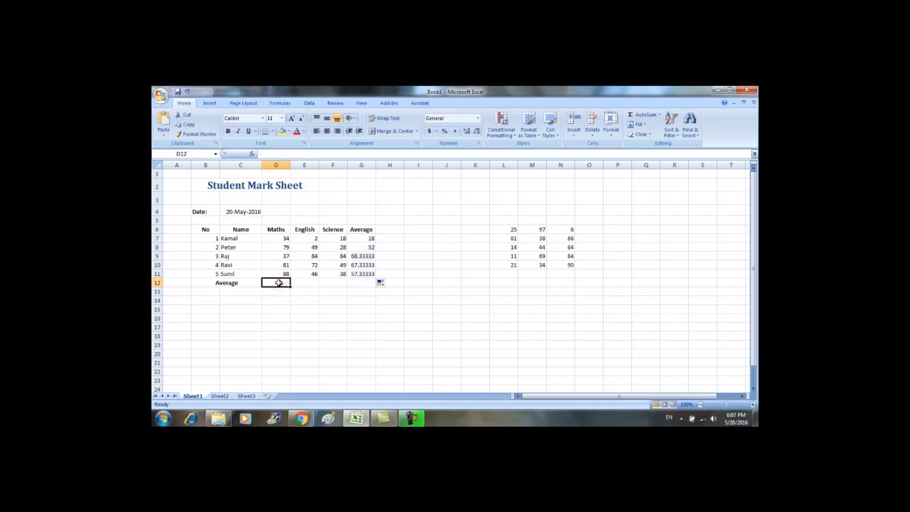
{"action": "type", "text": "="}
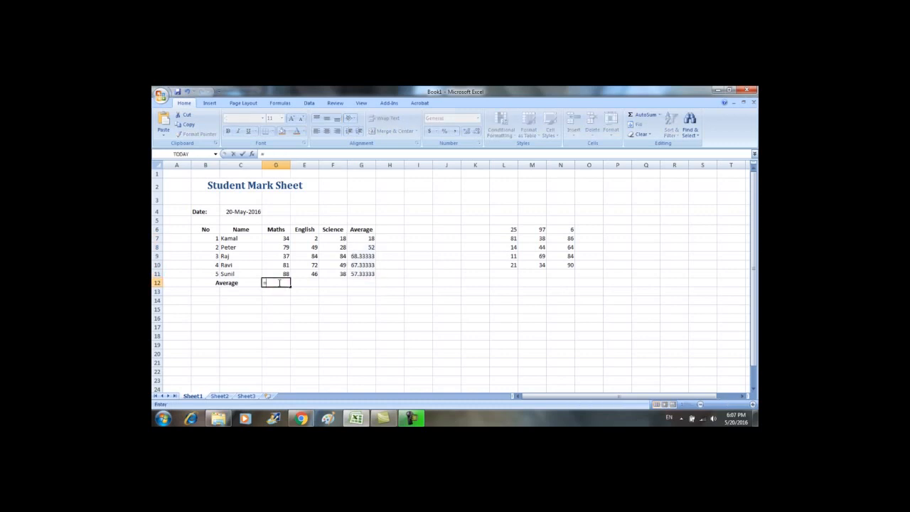
{"action": "type", "text": "aver"}
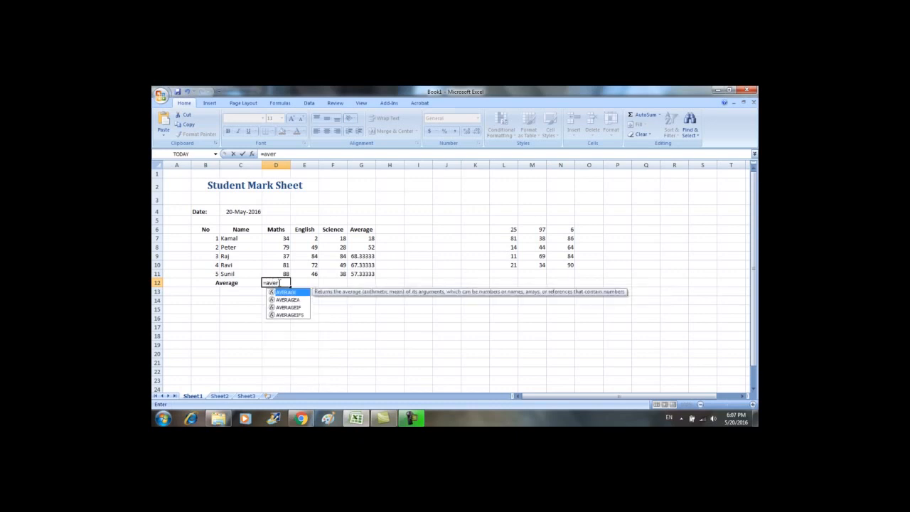
{"action": "double_click", "coordinate": [285, 293]}
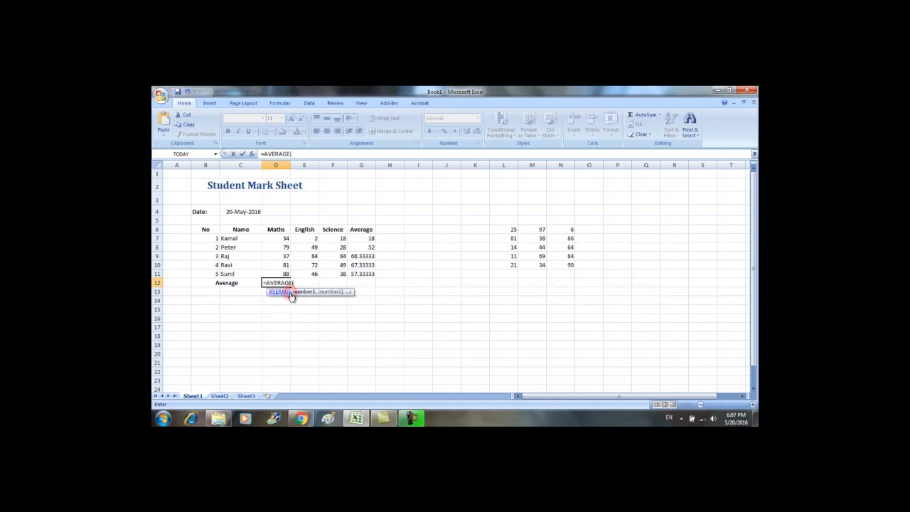
{"action": "left_click_drag", "start_coordinate": [285, 240], "coordinate": [283, 273]}
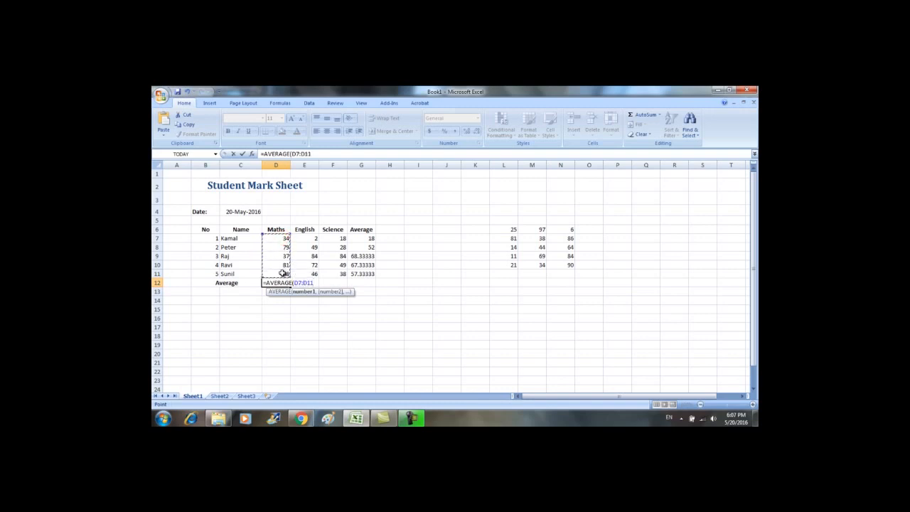
{"action": "type", "text": ")"}
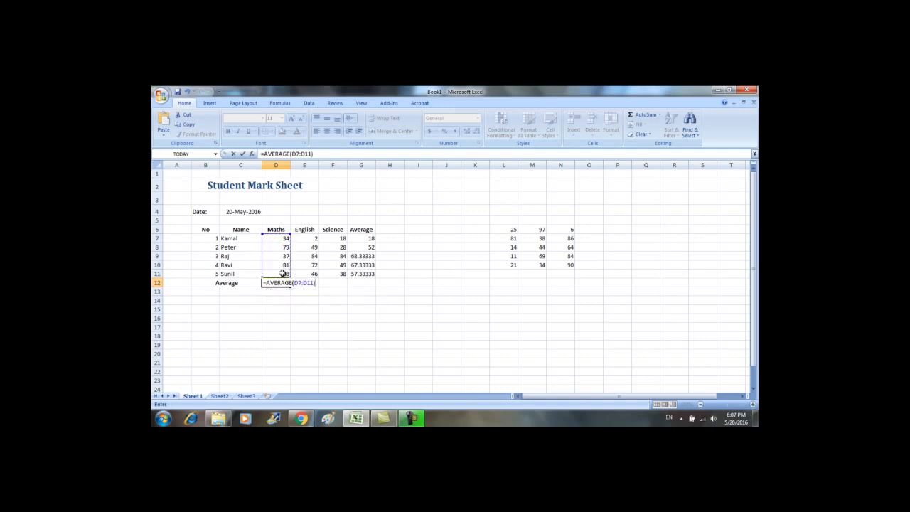
{"action": "key", "text": "Return"}
{"action": "left_click", "coordinate": [284, 282]}
{"action": "left_click_drag", "start_coordinate": [291, 285], "coordinate": [341, 282]}
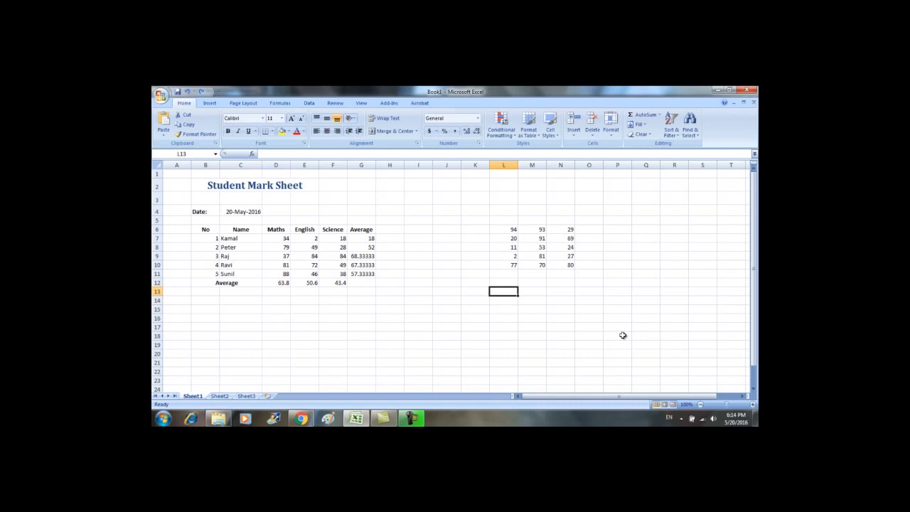
Step: Show the student averages in G7:G11 and the subject averages in D12:F12 with two decimal places
{"action": "left_click_drag", "start_coordinate": [363, 239], "coordinate": [362, 274]}
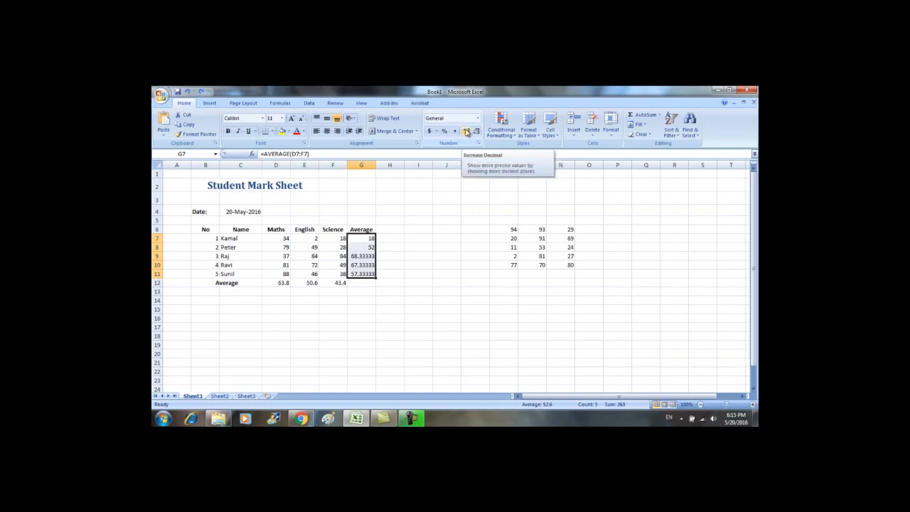
{"action": "left_click", "coordinate": [466, 132]}
{"action": "left_click", "coordinate": [466, 132]}
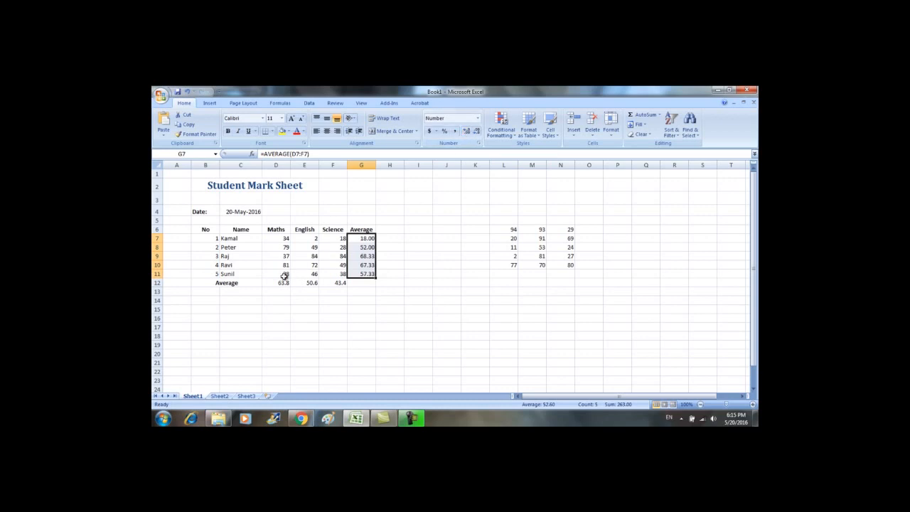
{"action": "left_click_drag", "start_coordinate": [284, 283], "coordinate": [340, 284]}
{"action": "left_click", "coordinate": [467, 131]}
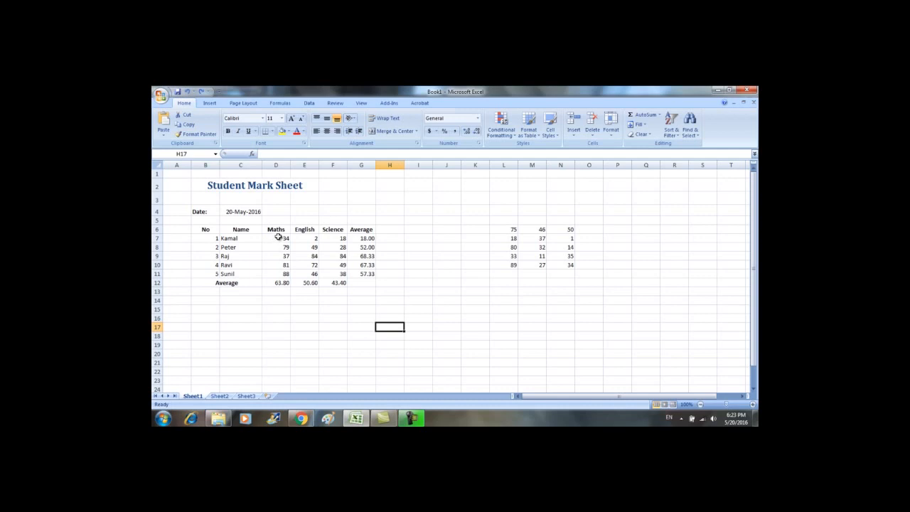
Step: Apply orange data bars as conditional formatting to the Maths marks in D7:D11
{"action": "left_click_drag", "start_coordinate": [279, 236], "coordinate": [278, 274]}
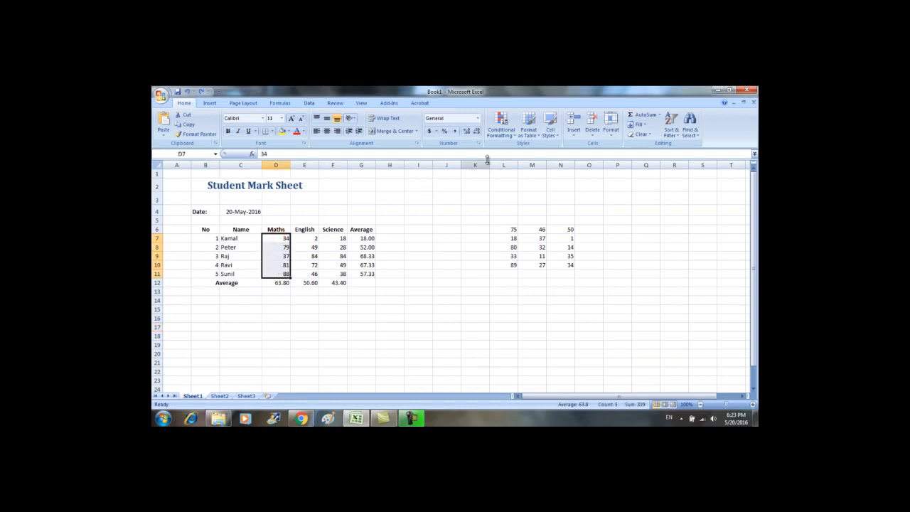
{"action": "left_click", "coordinate": [510, 137]}
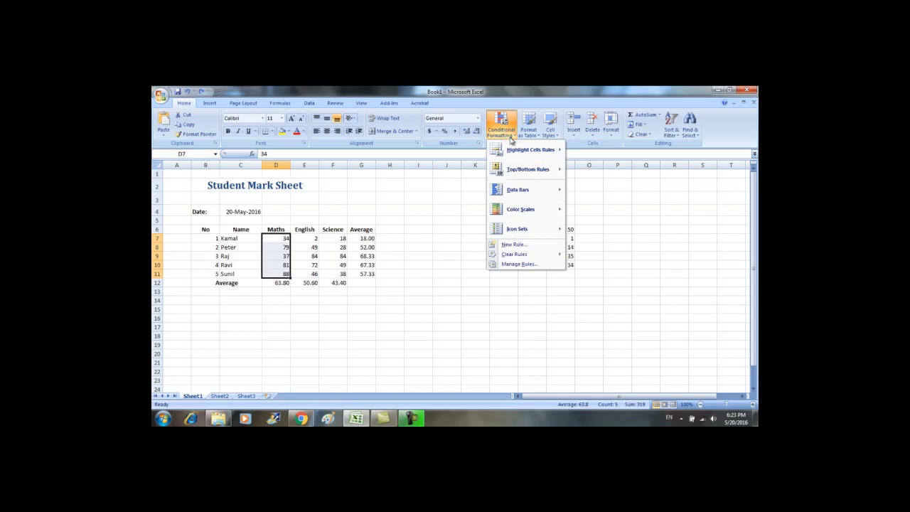
{"action": "mouse_move", "coordinate": [526, 193]}
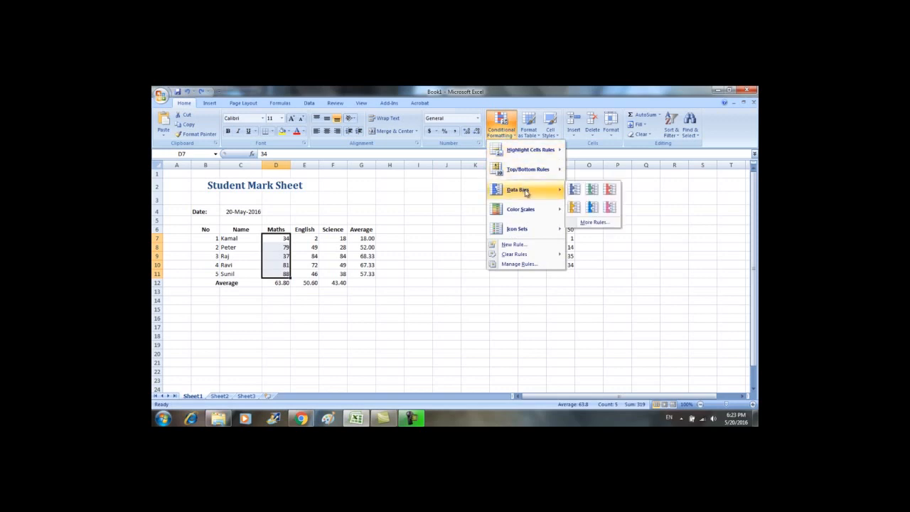
{"action": "left_click", "coordinate": [575, 206]}
{"action": "left_click", "coordinate": [303, 308]}
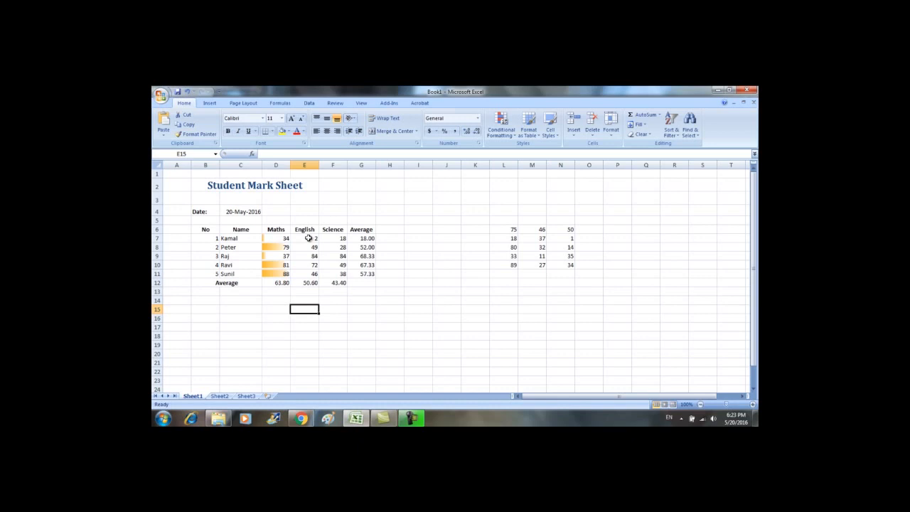
Step: Highlight English marks in E7:E11 that are greater than 50 with Green Fill with Dark Green Text
{"action": "left_click_drag", "start_coordinate": [308, 238], "coordinate": [306, 275]}
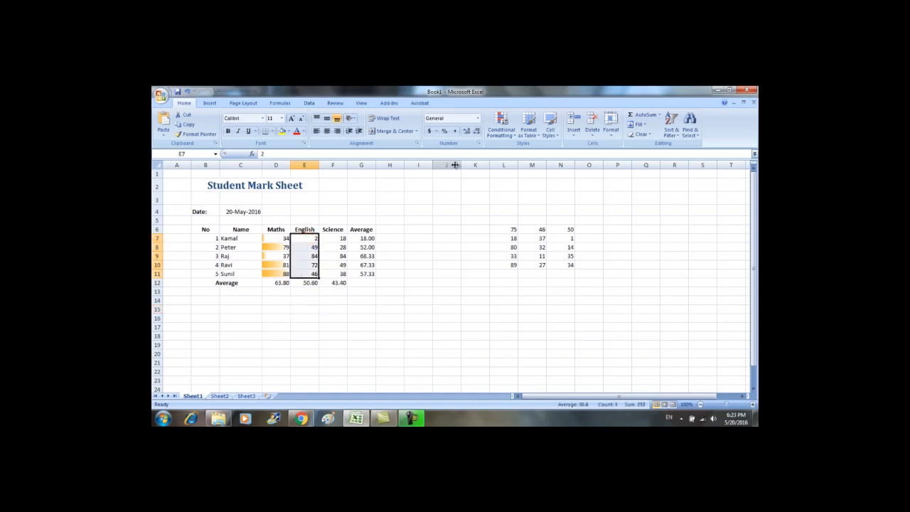
{"action": "left_click", "coordinate": [506, 129]}
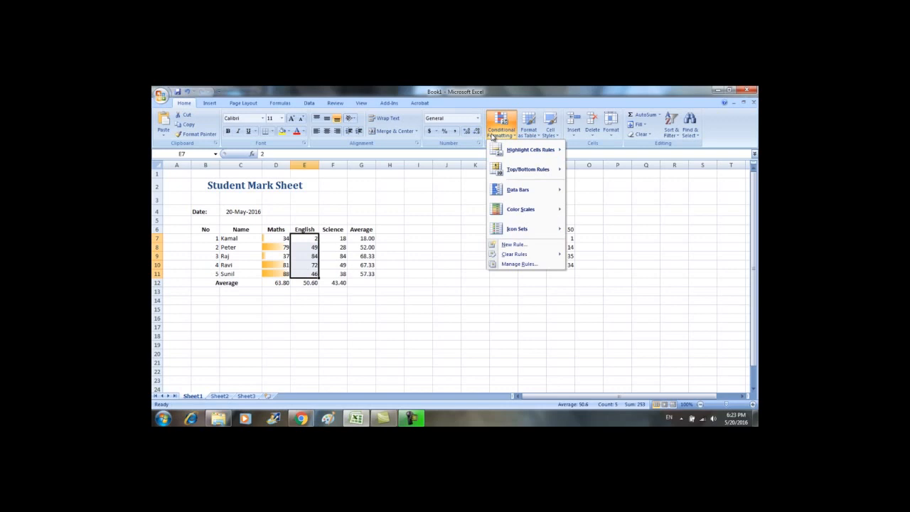
{"action": "mouse_move", "coordinate": [544, 151]}
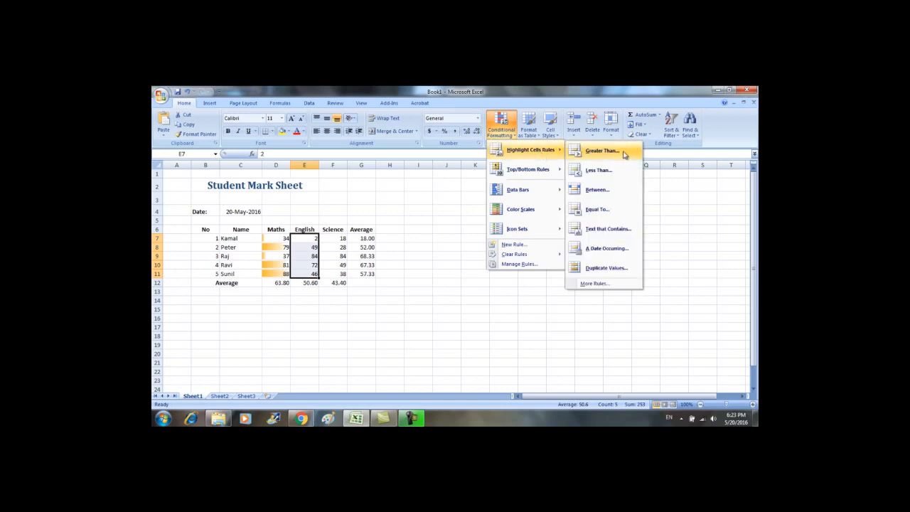
{"action": "left_click", "coordinate": [622, 151]}
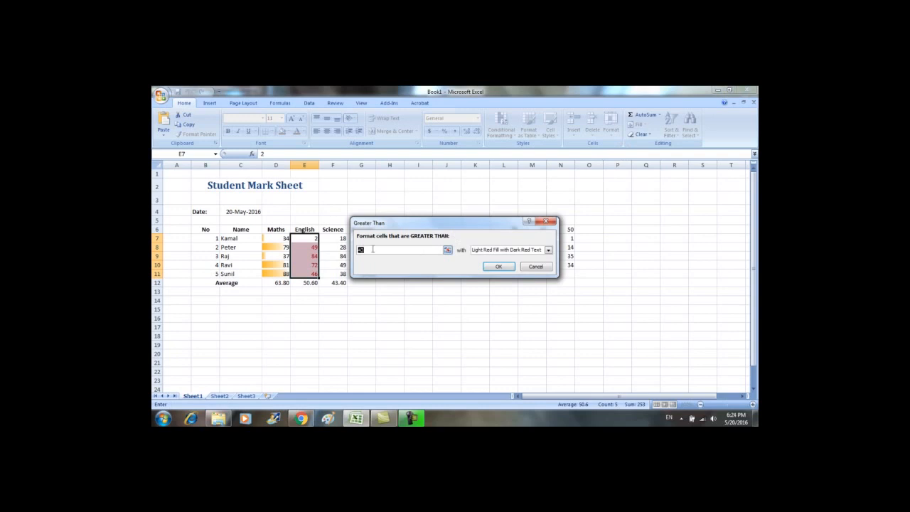
{"action": "left_click", "coordinate": [384, 250]}
{"action": "type", "text": "50"}
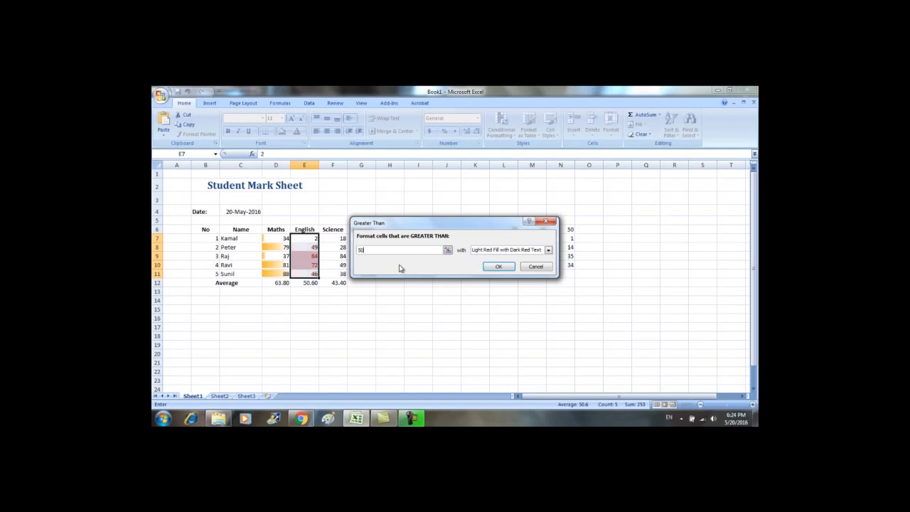
{"action": "left_click", "coordinate": [549, 251]}
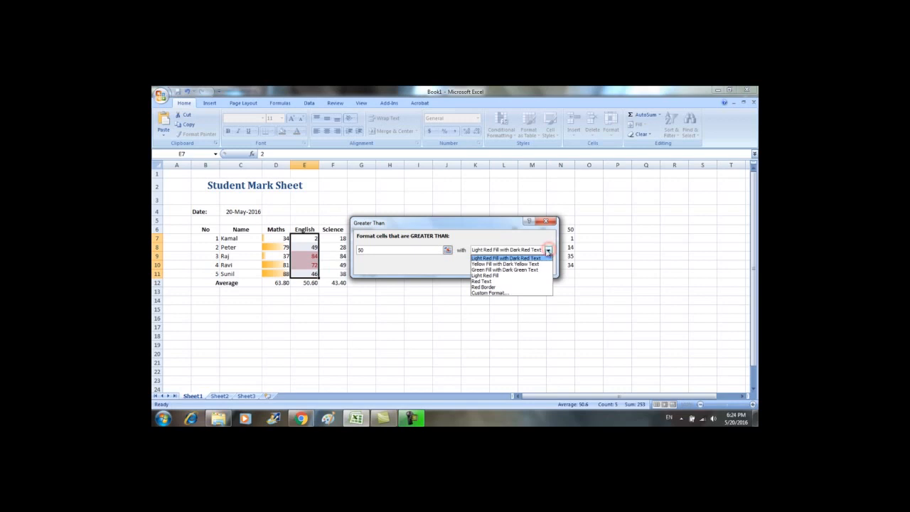
{"action": "left_click", "coordinate": [485, 270]}
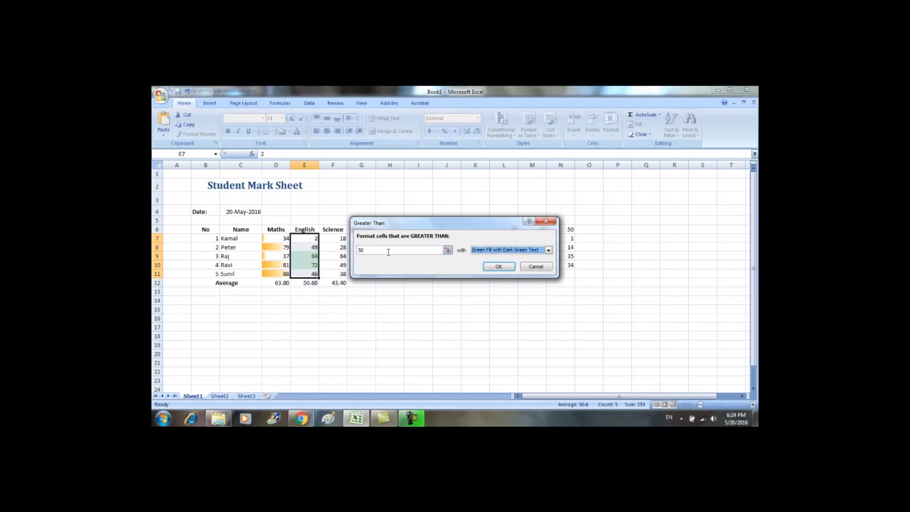
{"action": "left_click", "coordinate": [500, 266]}
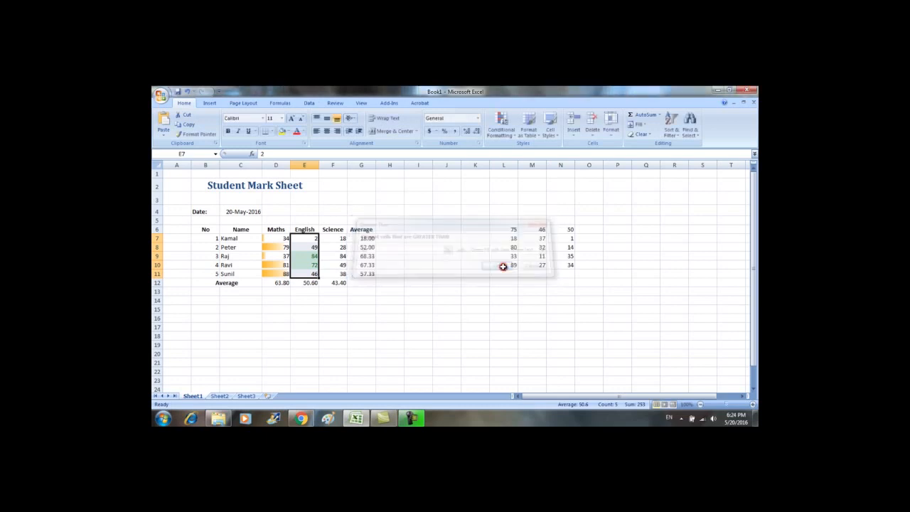
Step: Highlight the above-average Science marks in F7:F11 with Light Red Fill with Dark Red Text
{"action": "left_click", "coordinate": [335, 238]}
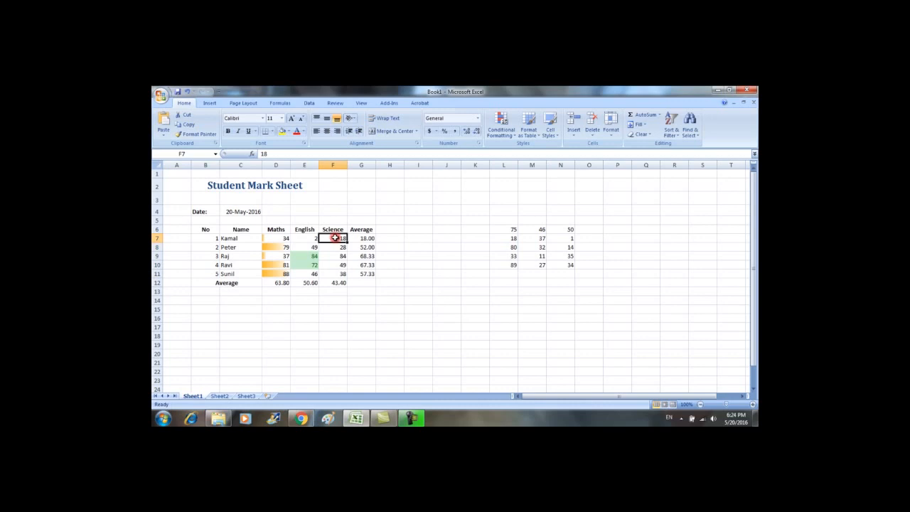
{"action": "left_click_drag", "start_coordinate": [335, 238], "coordinate": [334, 274]}
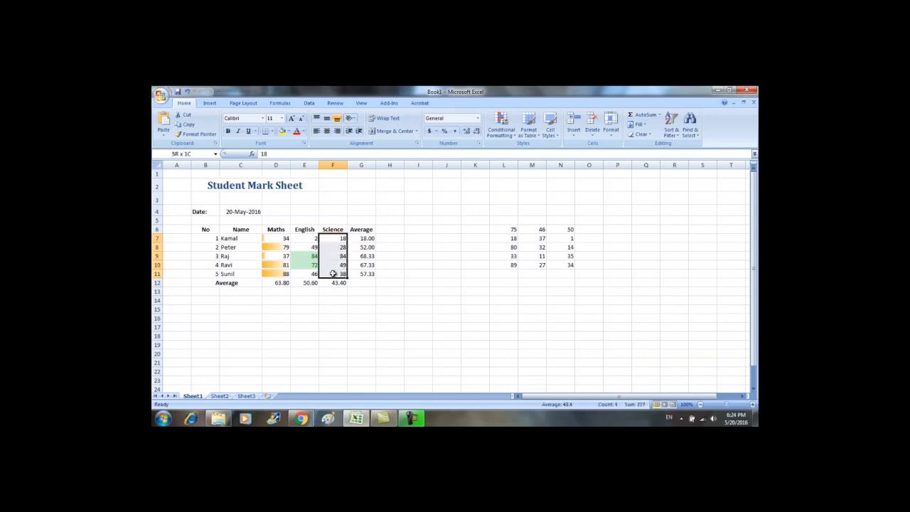
{"action": "left_click", "coordinate": [507, 137]}
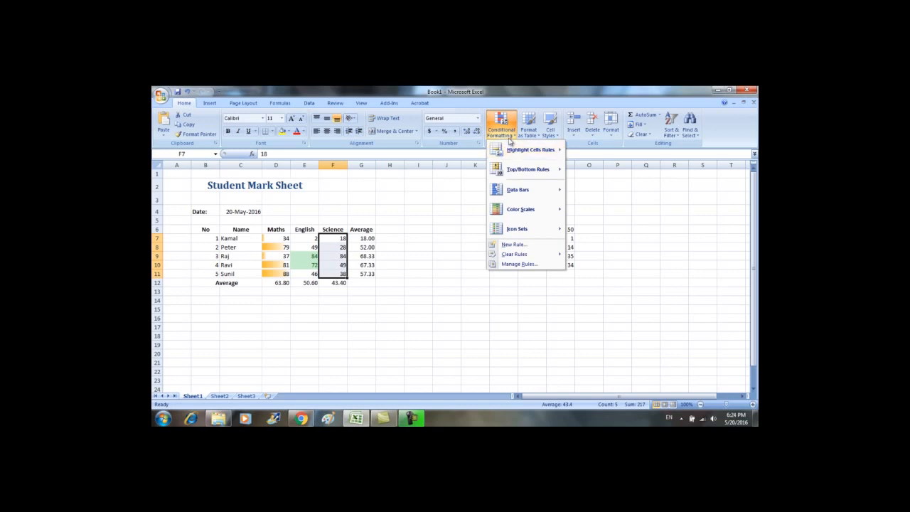
{"action": "mouse_move", "coordinate": [529, 158]}
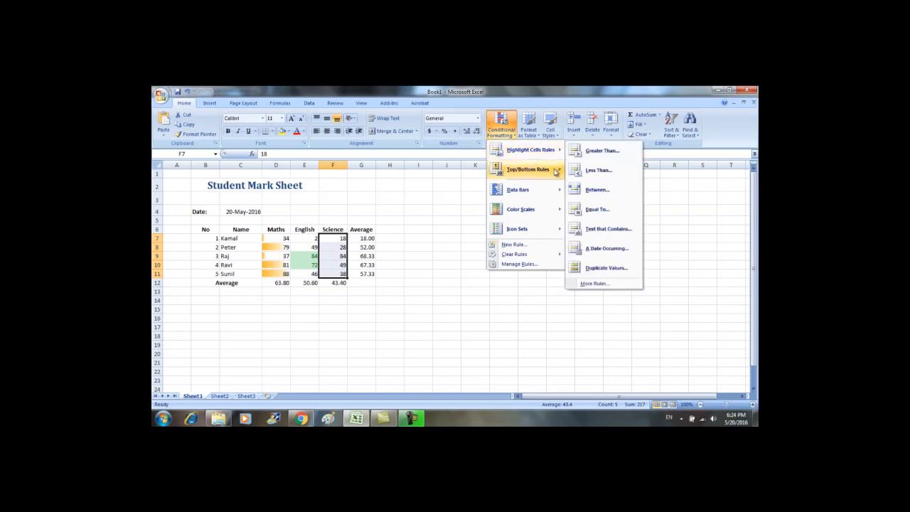
{"action": "mouse_move", "coordinate": [556, 172]}
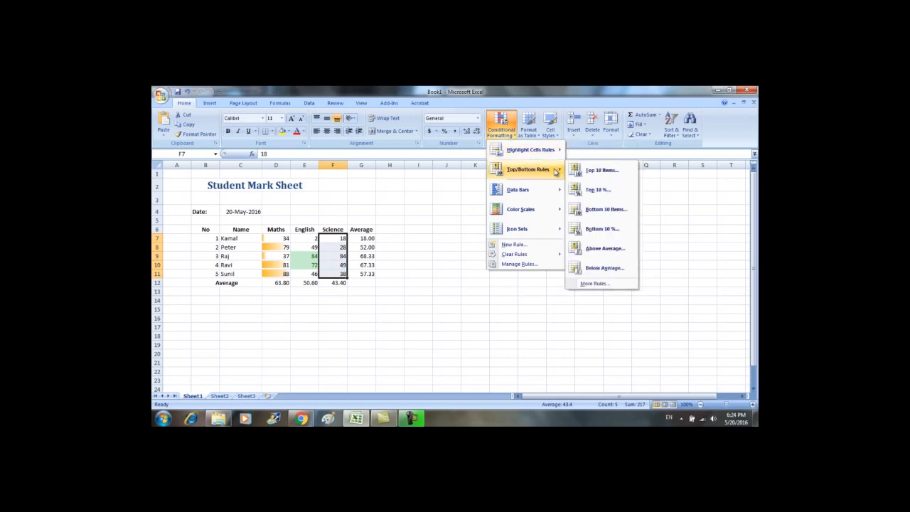
{"action": "left_click", "coordinate": [605, 248]}
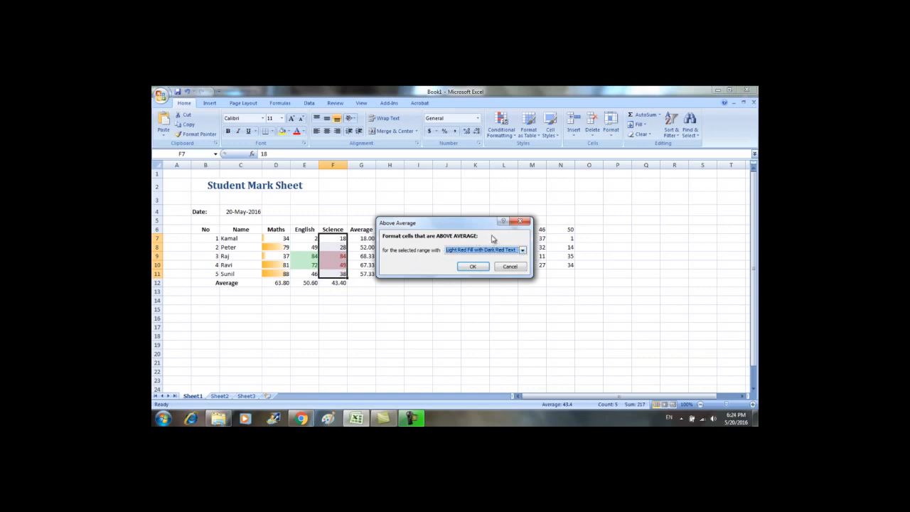
{"action": "left_click", "coordinate": [474, 268]}
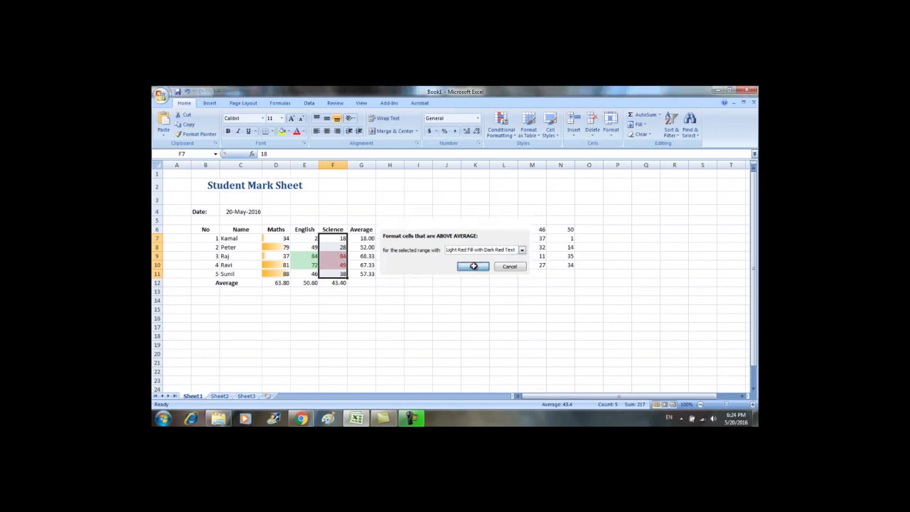
{"action": "left_click", "coordinate": [401, 297]}
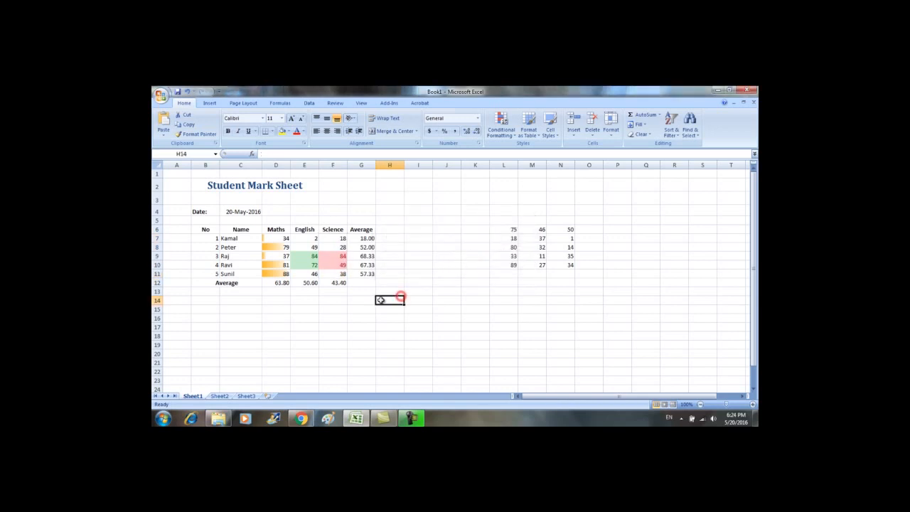
Step: Apply the Yellow - Red Color Scale to the student averages in G7:G11
{"action": "left_click", "coordinate": [327, 284]}
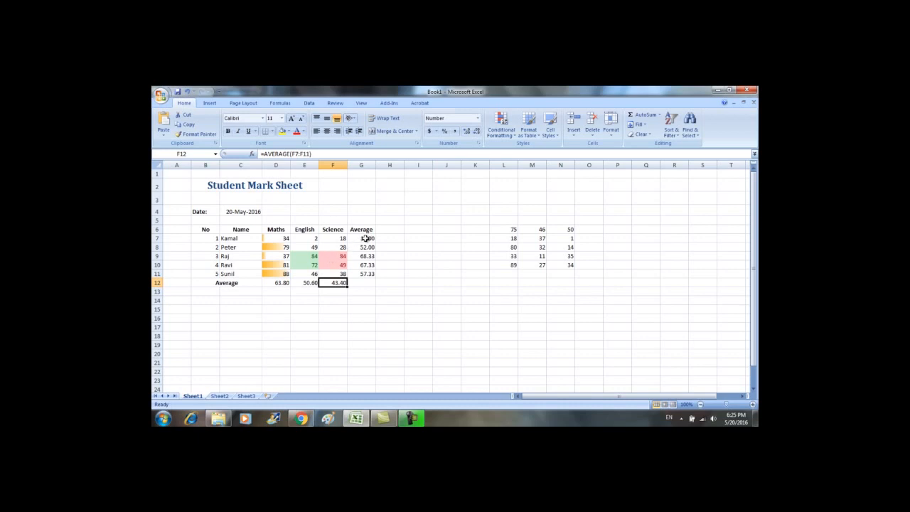
{"action": "left_click_drag", "start_coordinate": [365, 239], "coordinate": [361, 275]}
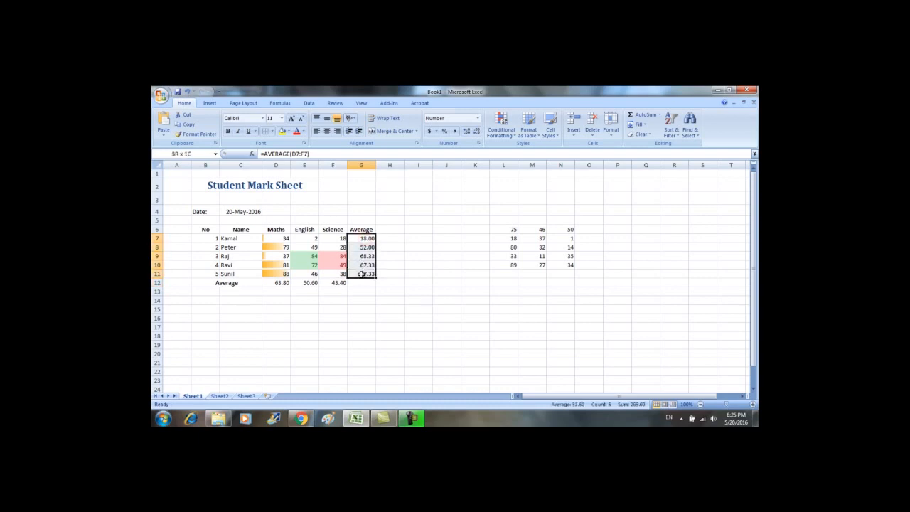
{"action": "left_click", "coordinate": [502, 130]}
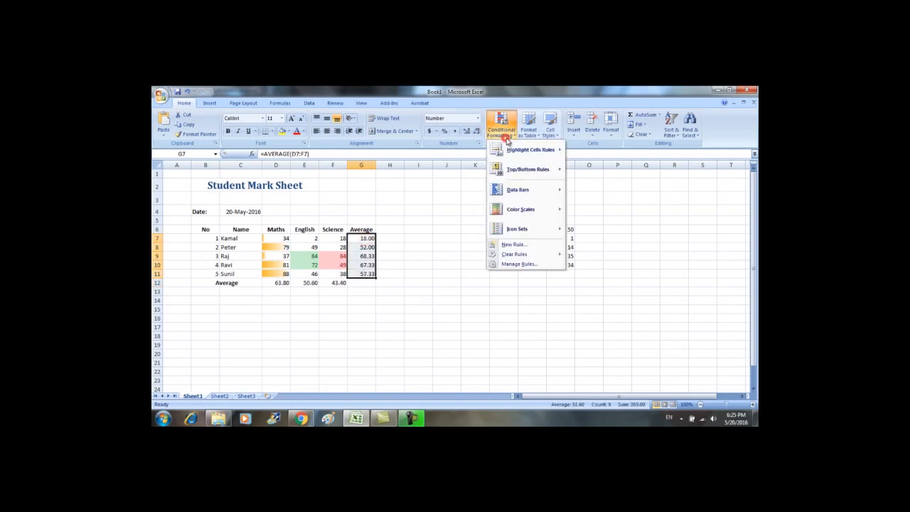
{"action": "mouse_move", "coordinate": [546, 212]}
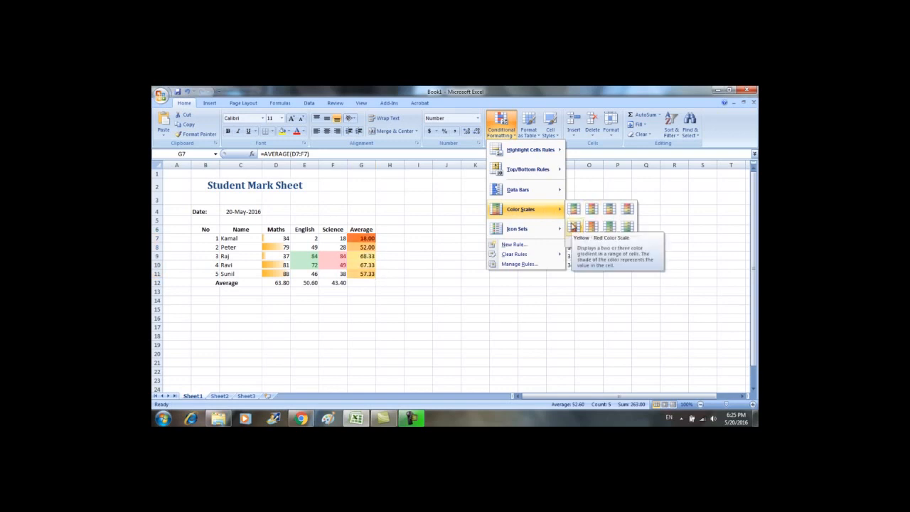
{"action": "left_click", "coordinate": [573, 226]}
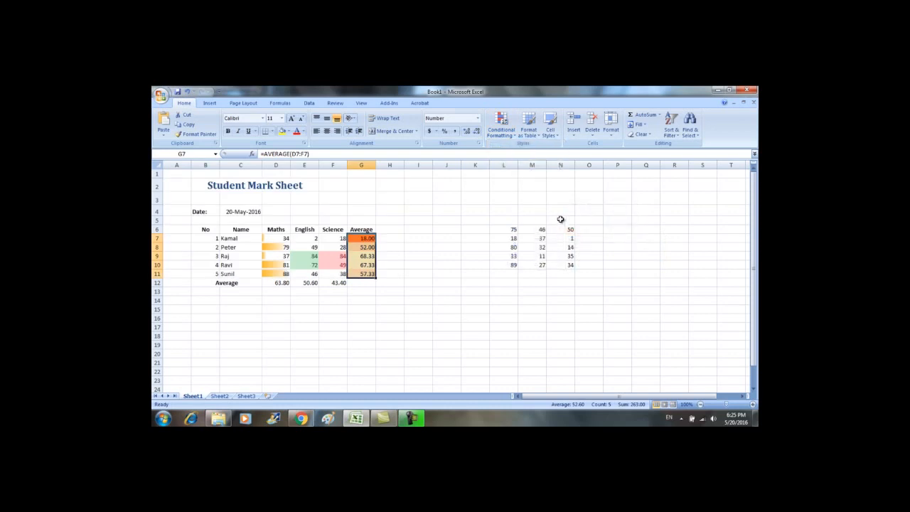
{"action": "left_click", "coordinate": [419, 282]}
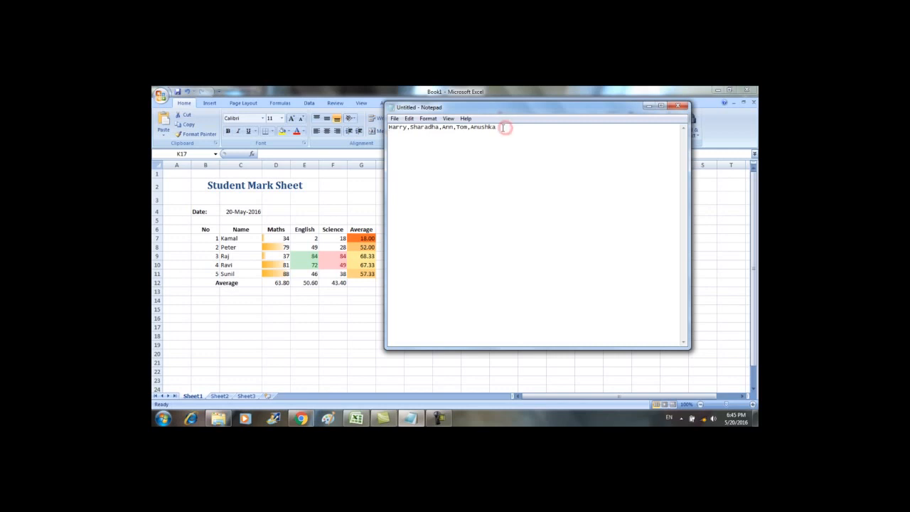
Step: Copy the whole comma-separated name list from Notepad and paste it into cell K13 of the Excel sheet
{"action": "key", "text": "ctrl+a"}
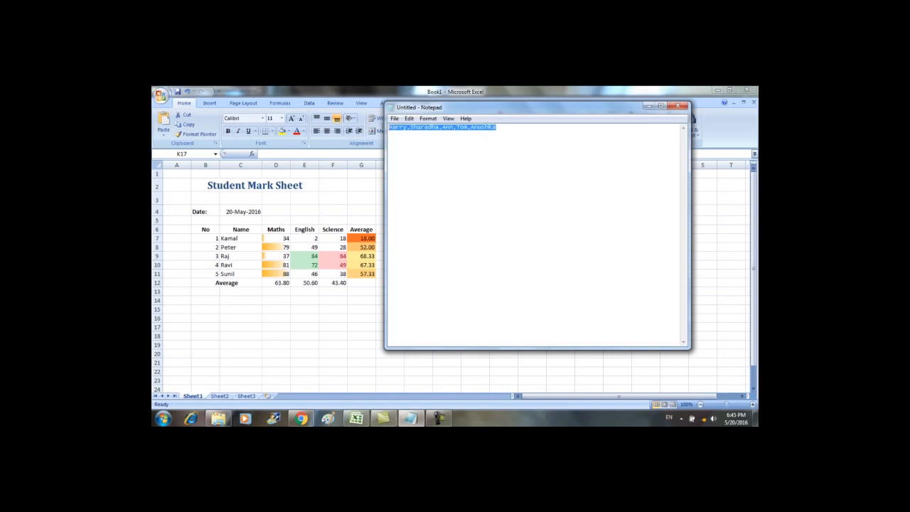
{"action": "right_click", "coordinate": [442, 128]}
{"action": "left_click", "coordinate": [472, 153]}
{"action": "left_click", "coordinate": [361, 320]}
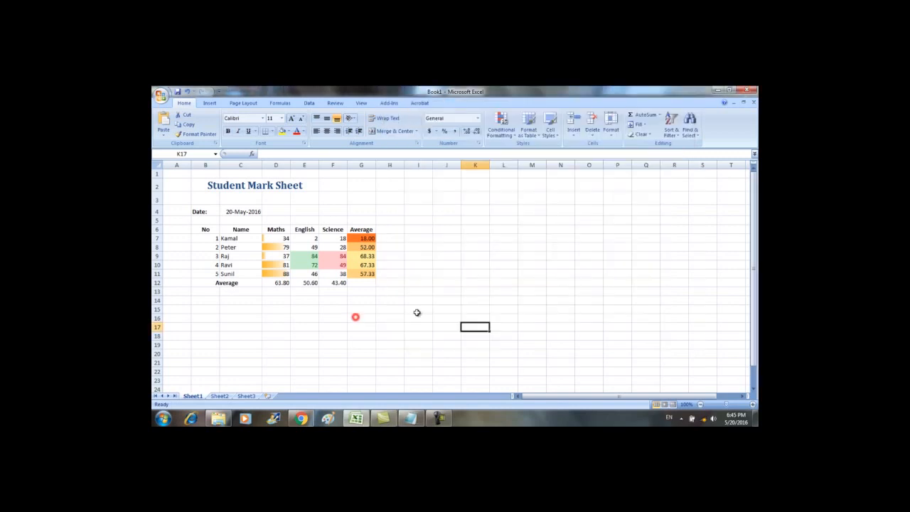
{"action": "left_click", "coordinate": [474, 292]}
{"action": "right_click", "coordinate": [475, 293]}
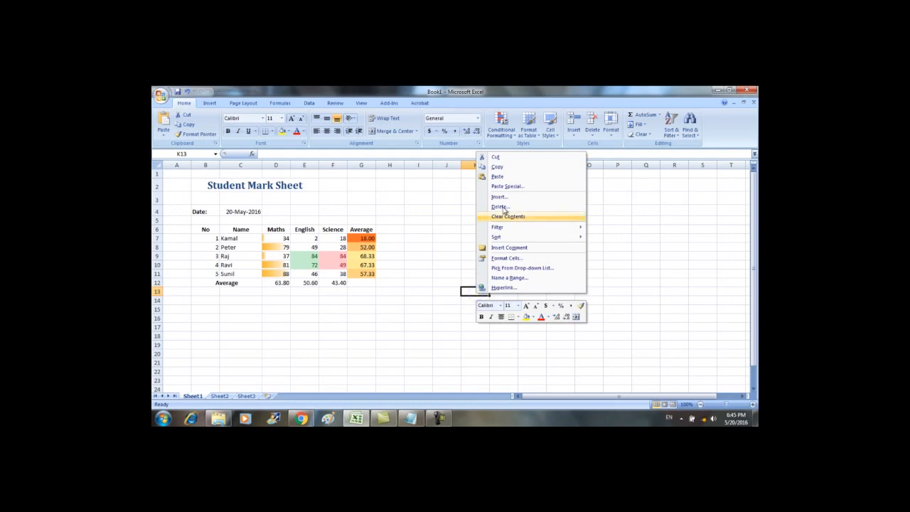
{"action": "left_click", "coordinate": [507, 177]}
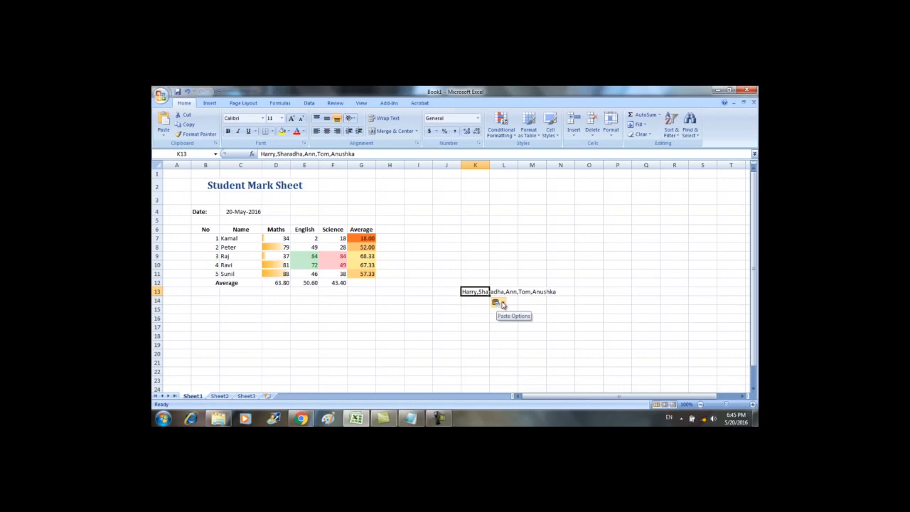
Step: Split the pasted list in K13 with the Text Import Wizard as Delimited data, using Comma instead of Space as the delimiter
{"action": "left_click", "coordinate": [503, 304]}
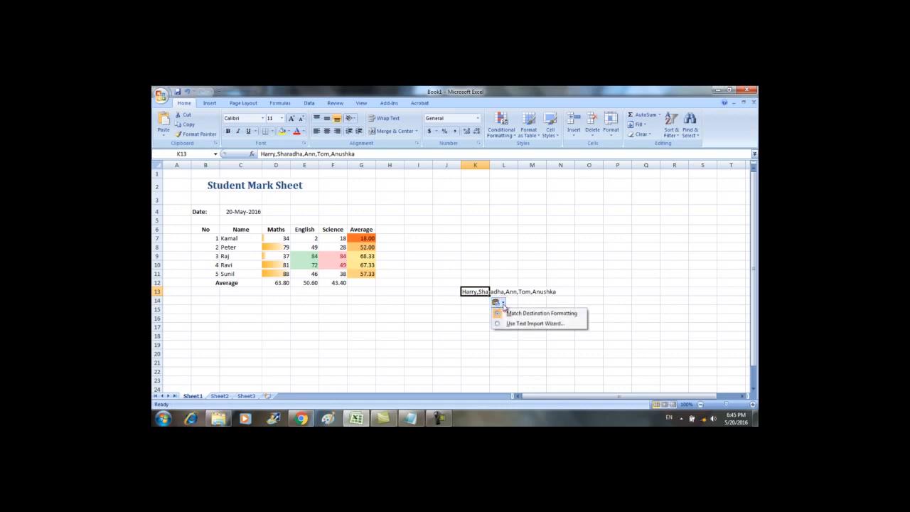
{"action": "left_click", "coordinate": [581, 326]}
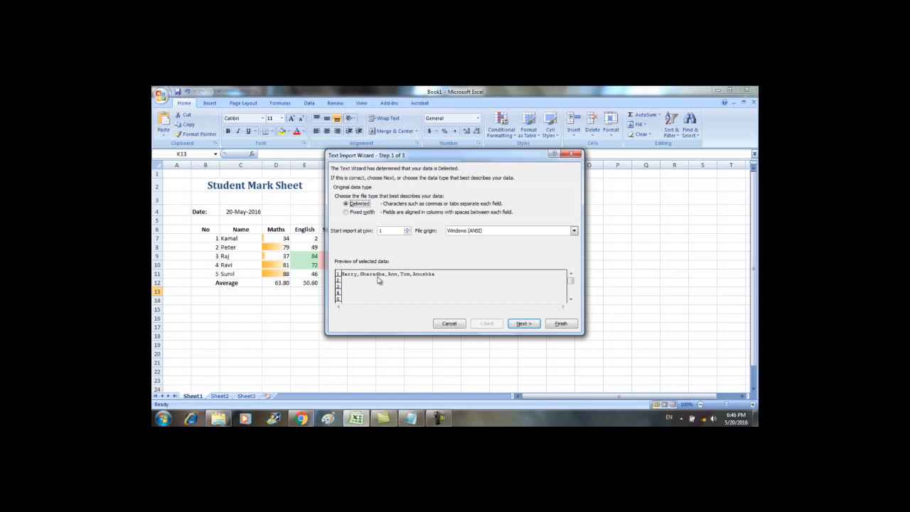
{"action": "left_click", "coordinate": [523, 325]}
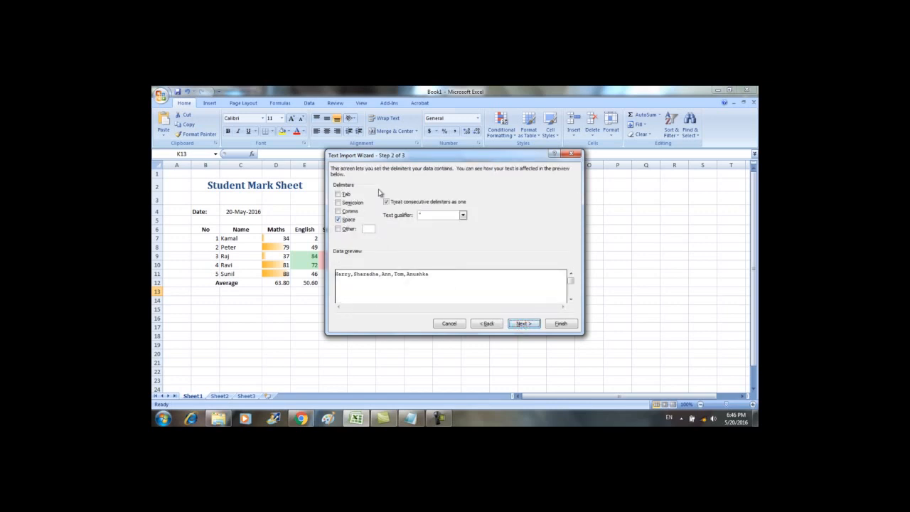
{"action": "left_click", "coordinate": [347, 221]}
{"action": "left_click", "coordinate": [348, 220]}
{"action": "left_click", "coordinate": [348, 211]}
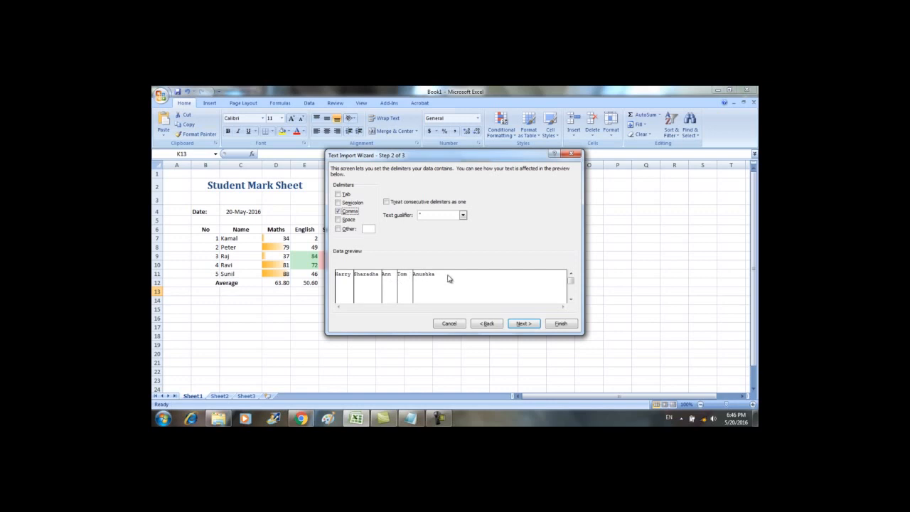
{"action": "left_click", "coordinate": [524, 324]}
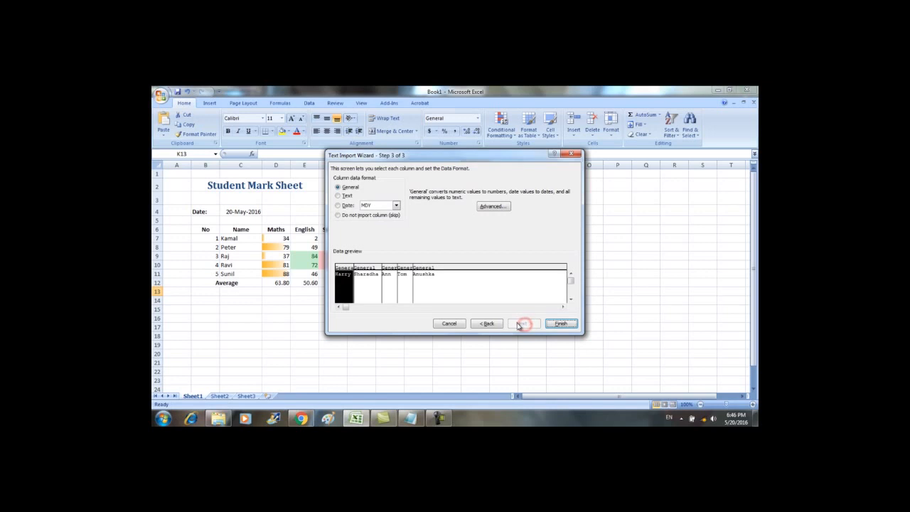
{"action": "left_click", "coordinate": [561, 323]}
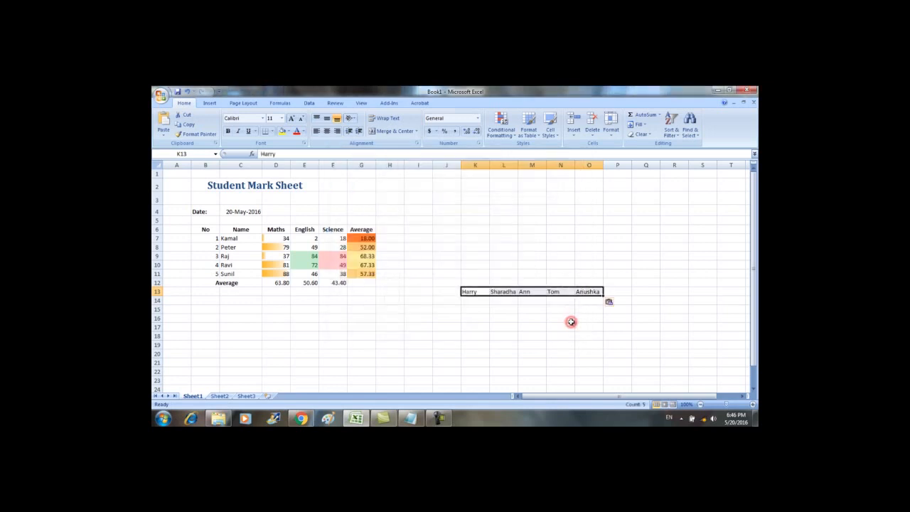
Step: Examine how the imported names are distributed across cells K13:O13
{"action": "left_click", "coordinate": [532, 316]}
{"action": "left_click_drag", "start_coordinate": [471, 292], "coordinate": [493, 291]}
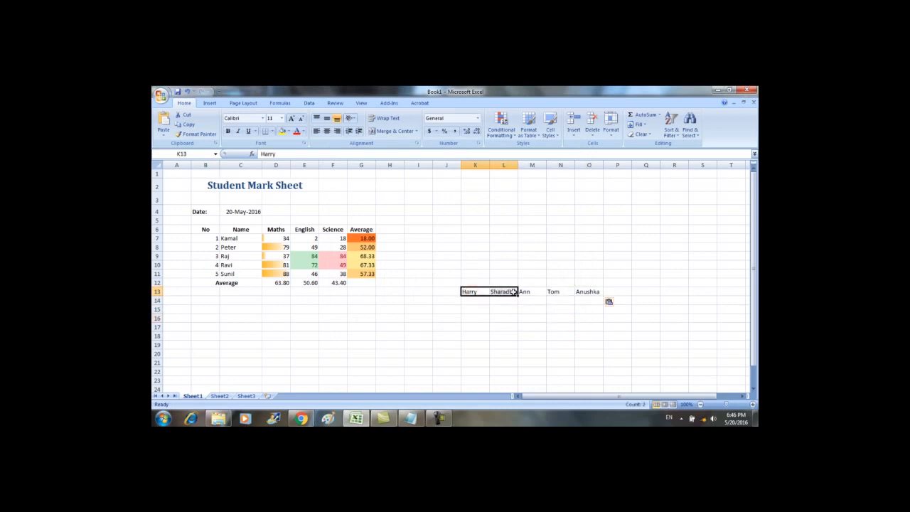
{"action": "left_click", "coordinate": [532, 291]}
{"action": "left_click", "coordinate": [560, 292]}
{"action": "left_click", "coordinate": [588, 291]}
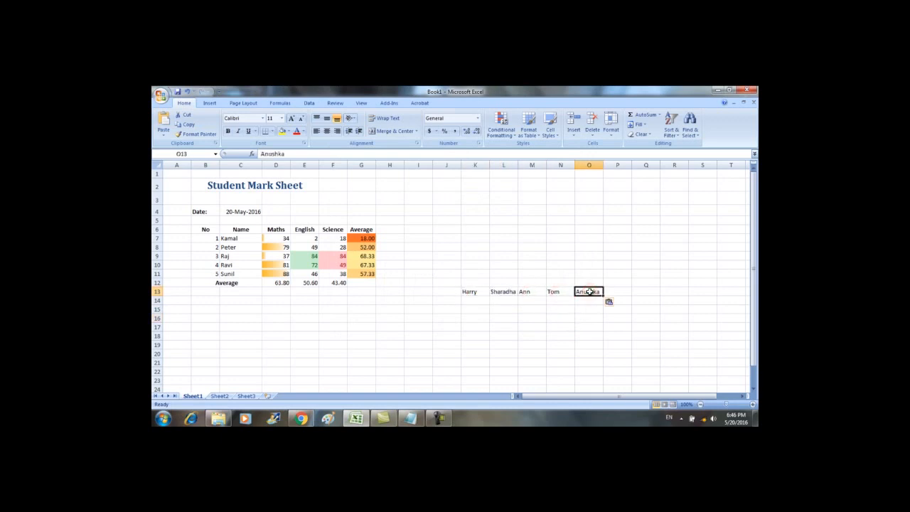
{"action": "left_click", "coordinate": [502, 327]}
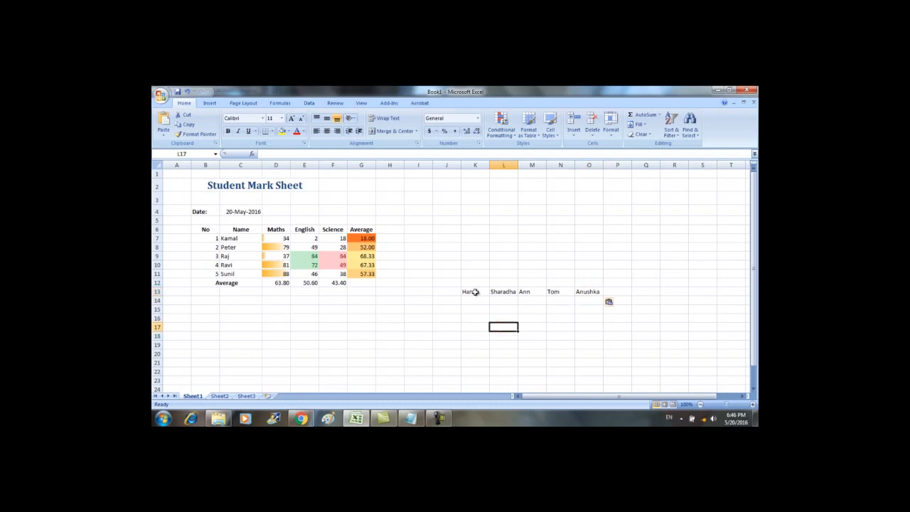
{"action": "left_click_drag", "start_coordinate": [475, 292], "coordinate": [584, 292]}
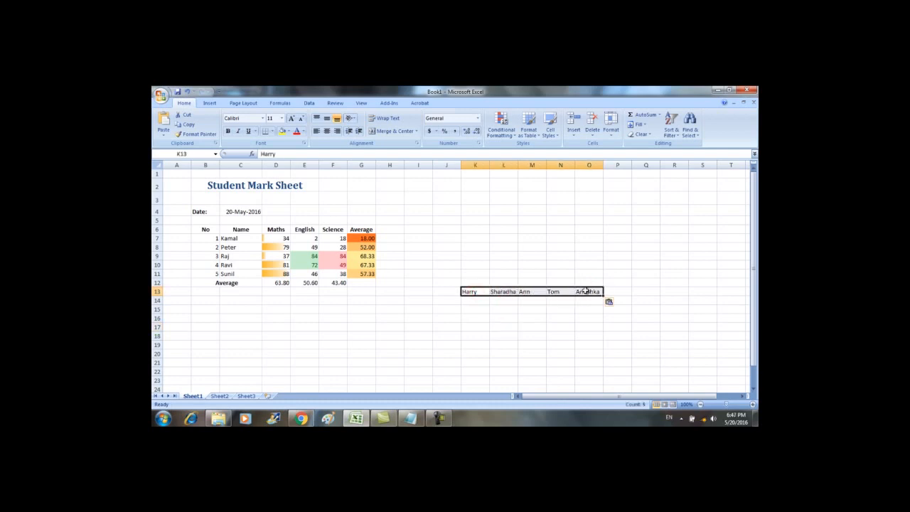
{"action": "left_click_drag", "start_coordinate": [475, 303], "coordinate": [474, 359]}
{"action": "left_click", "coordinate": [476, 291]}
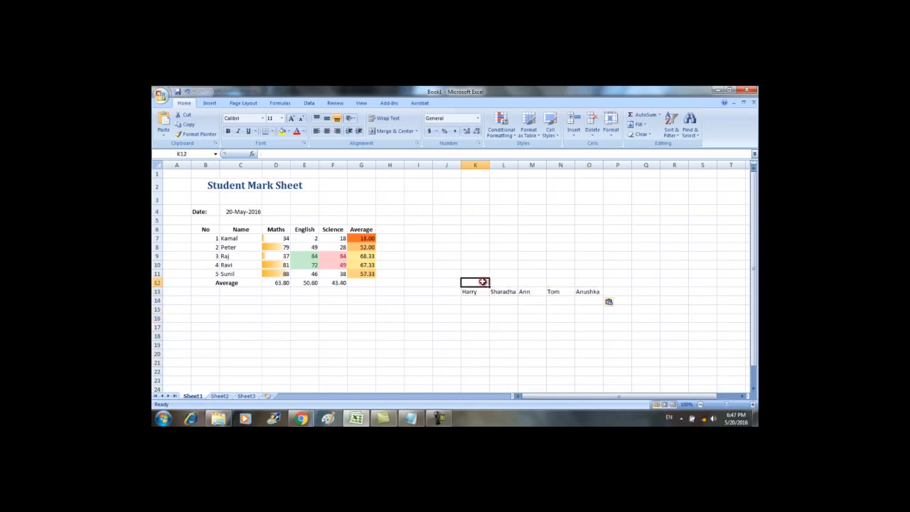
Step: Copy the row of names in K13:O13 and paste it transposed as a column starting at K2
{"action": "left_click_drag", "start_coordinate": [476, 292], "coordinate": [592, 287]}
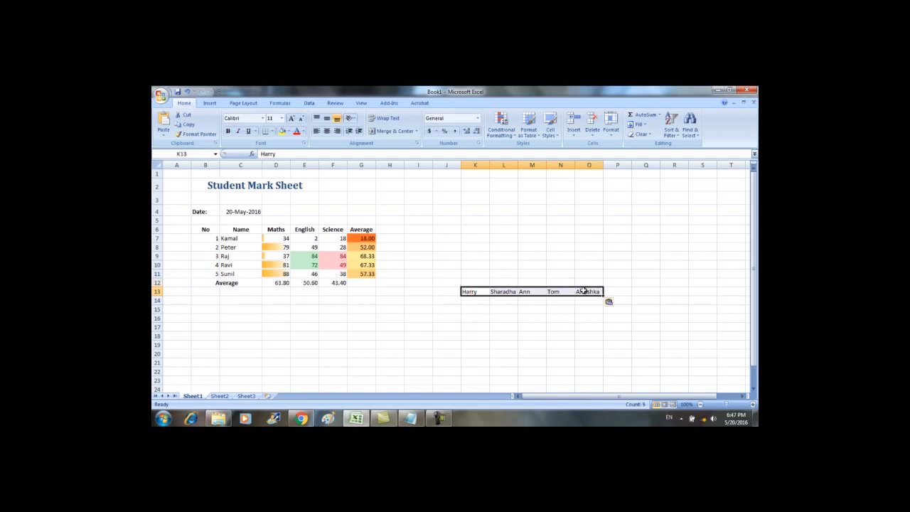
{"action": "right_click", "coordinate": [583, 290]}
{"action": "left_click", "coordinate": [611, 165]}
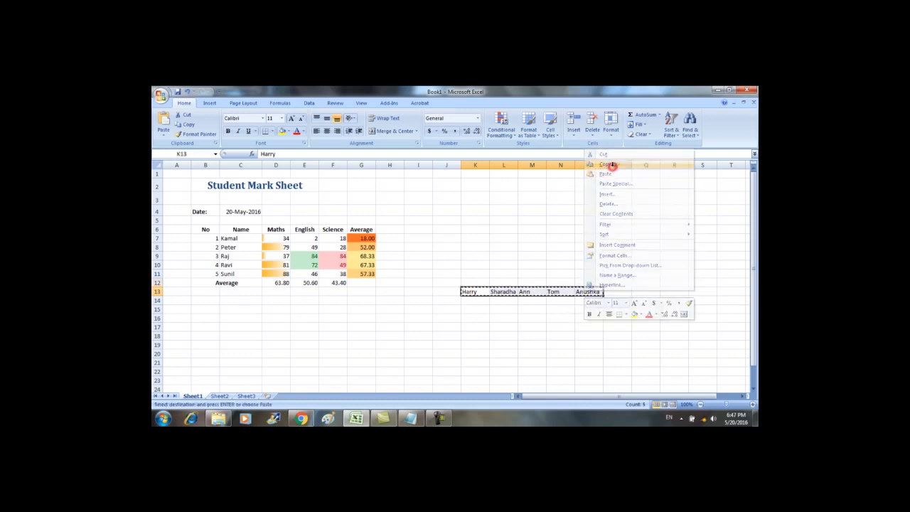
{"action": "left_click", "coordinate": [482, 185]}
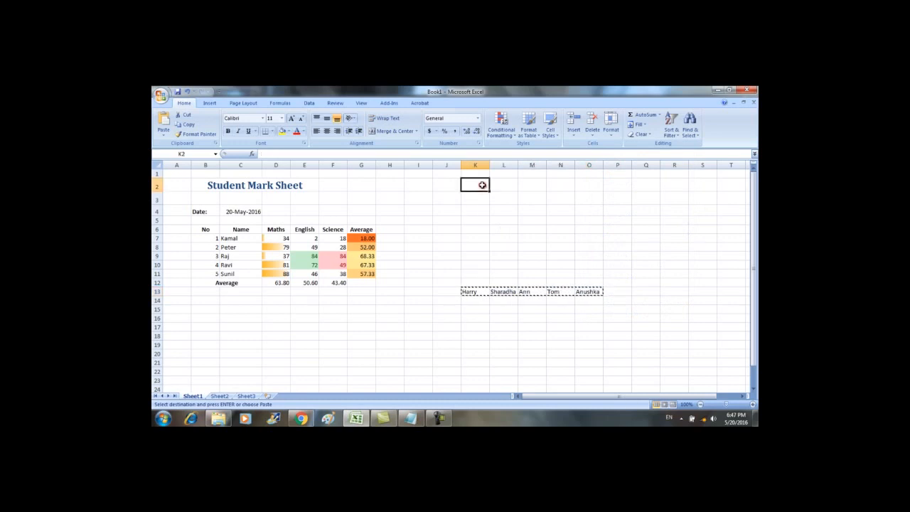
{"action": "left_click", "coordinate": [163, 135]}
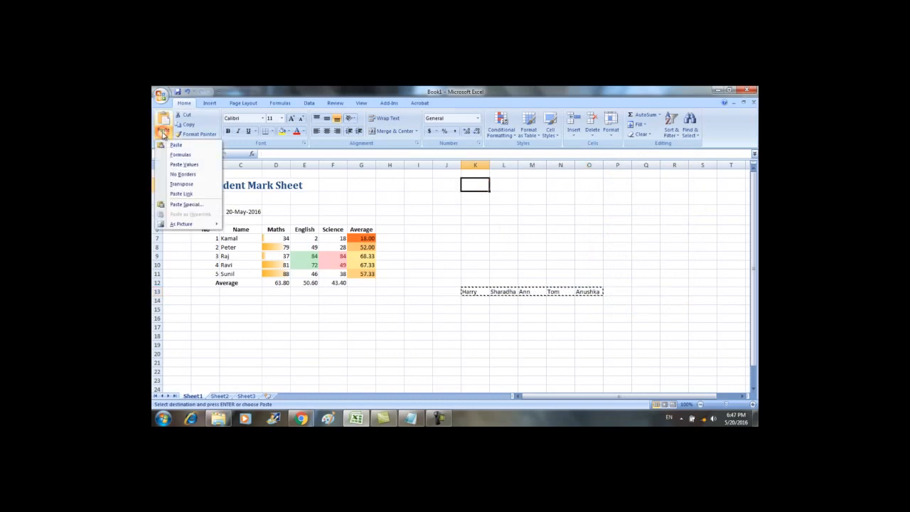
{"action": "left_click", "coordinate": [207, 188]}
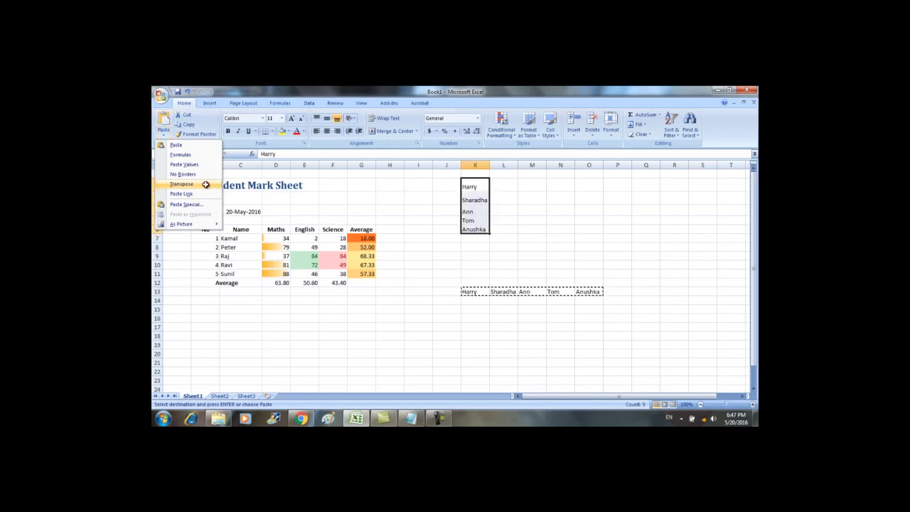
{"action": "left_click", "coordinate": [559, 220]}
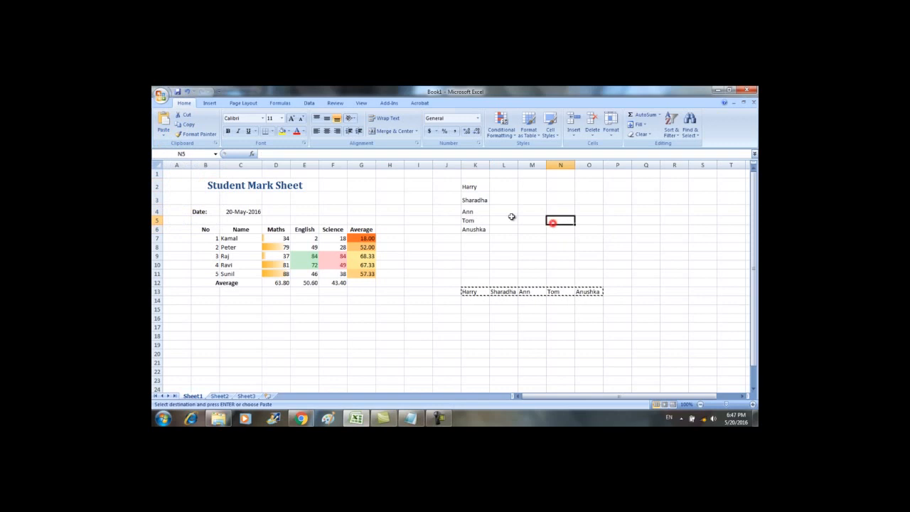
{"action": "left_click", "coordinate": [483, 186]}
{"action": "left_click_drag", "start_coordinate": [483, 186], "coordinate": [481, 228]}
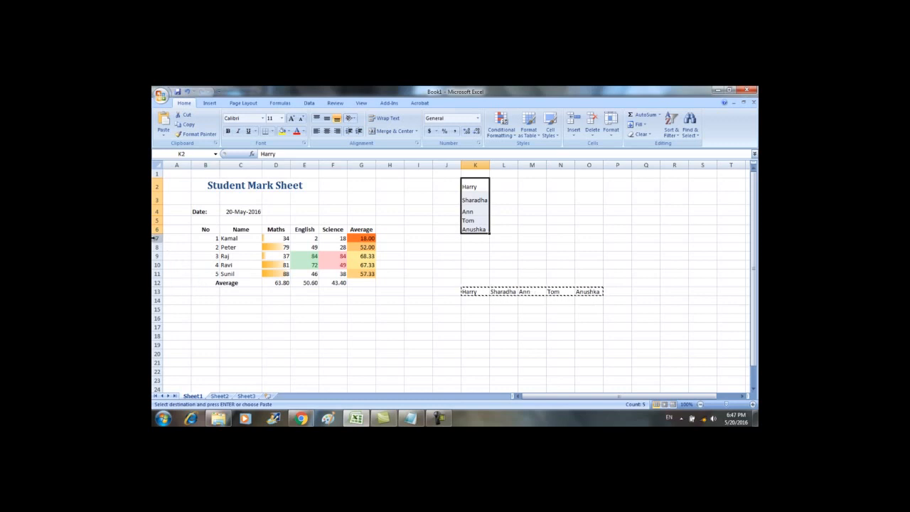
Step: Insert five blank rows above the first student by selecting rows 7 through 11
{"action": "left_click_drag", "start_coordinate": [155, 238], "coordinate": [155, 274]}
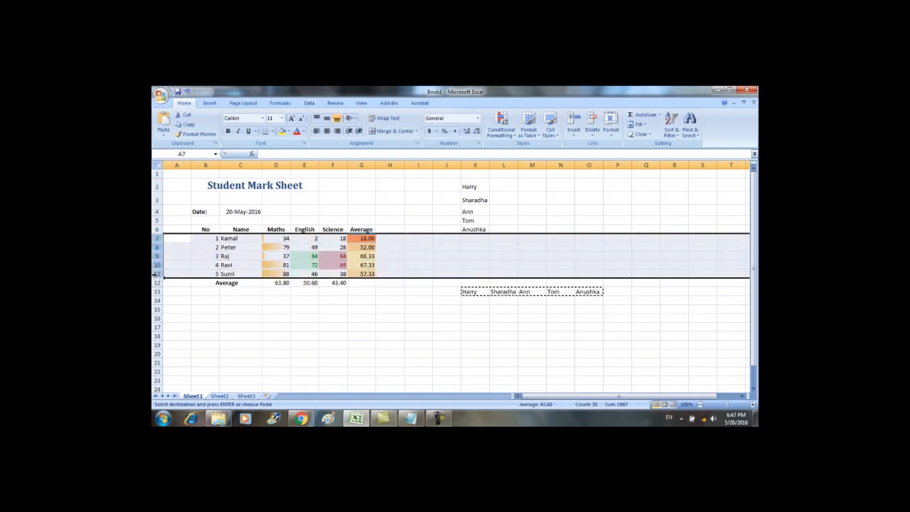
{"action": "right_click", "coordinate": [156, 275]}
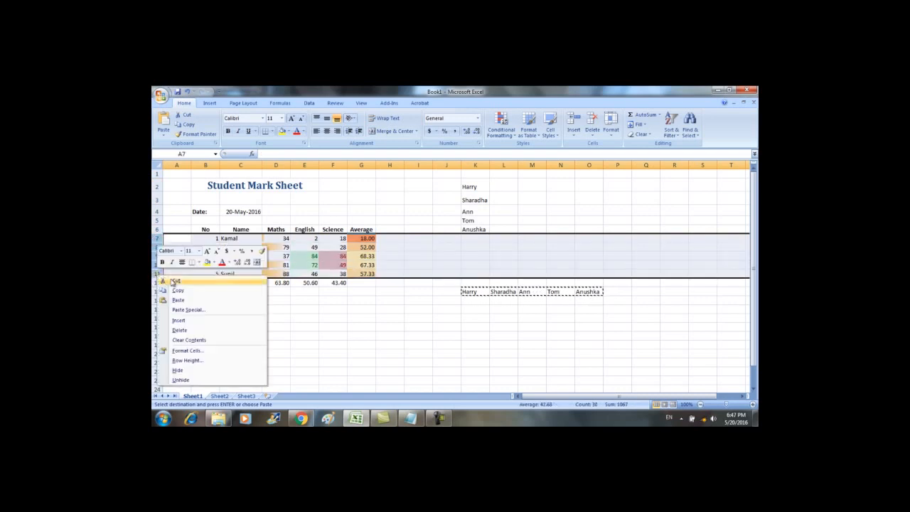
{"action": "left_click", "coordinate": [206, 321]}
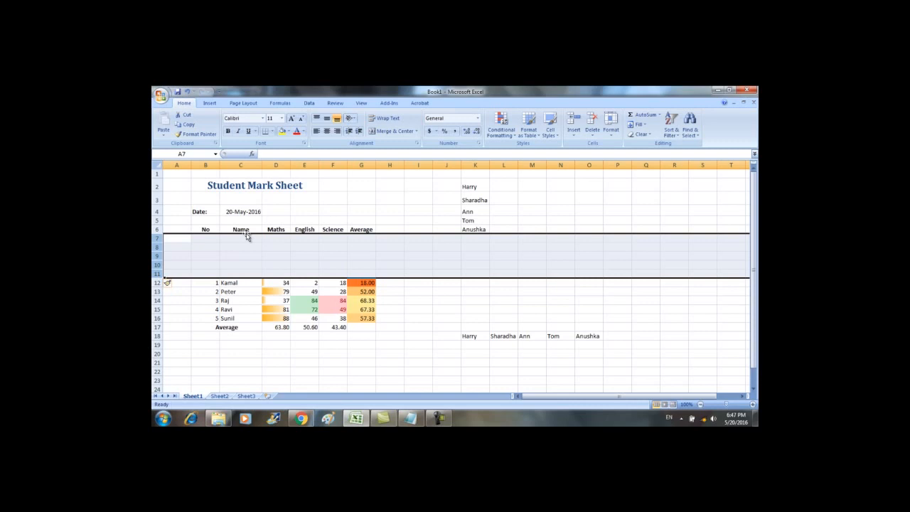
Step: Move the names from K2:K6 into the blank Name column cells starting at C7
{"action": "left_click_drag", "start_coordinate": [245, 242], "coordinate": [243, 269]}
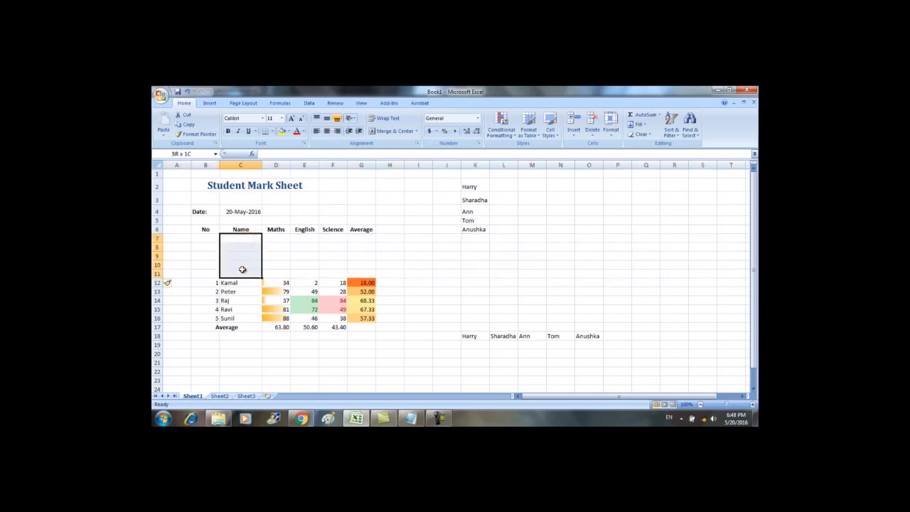
{"action": "left_click", "coordinate": [480, 182]}
{"action": "key", "text": "shift+Down"}
{"action": "key", "text": "shift+Down"}
{"action": "key", "text": "shift+Down"}
{"action": "key", "text": "shift+Down"}
{"action": "right_click", "coordinate": [481, 177]}
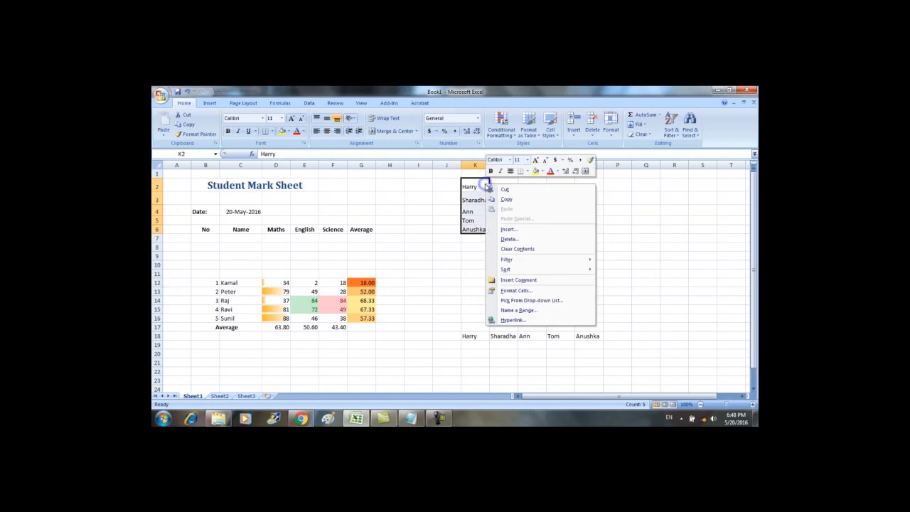
{"action": "left_click", "coordinate": [502, 189]}
{"action": "right_click", "coordinate": [241, 238]}
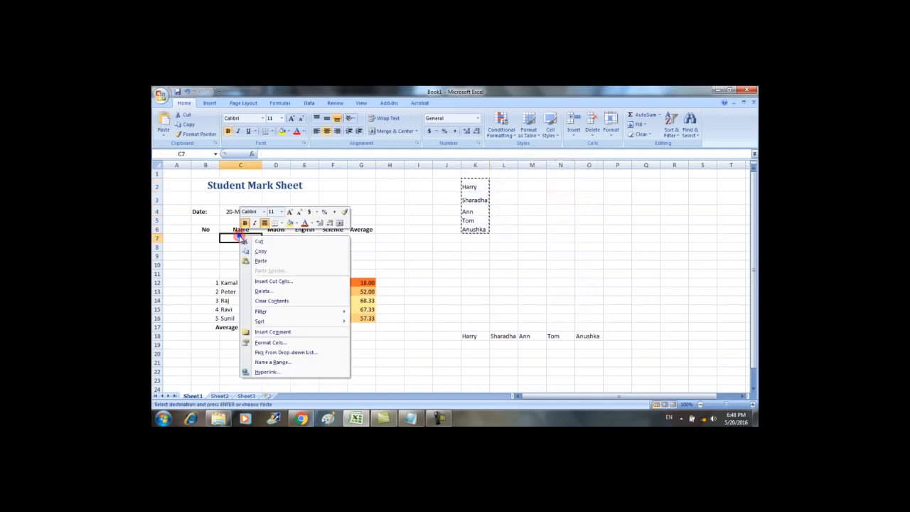
{"action": "left_click", "coordinate": [282, 261]}
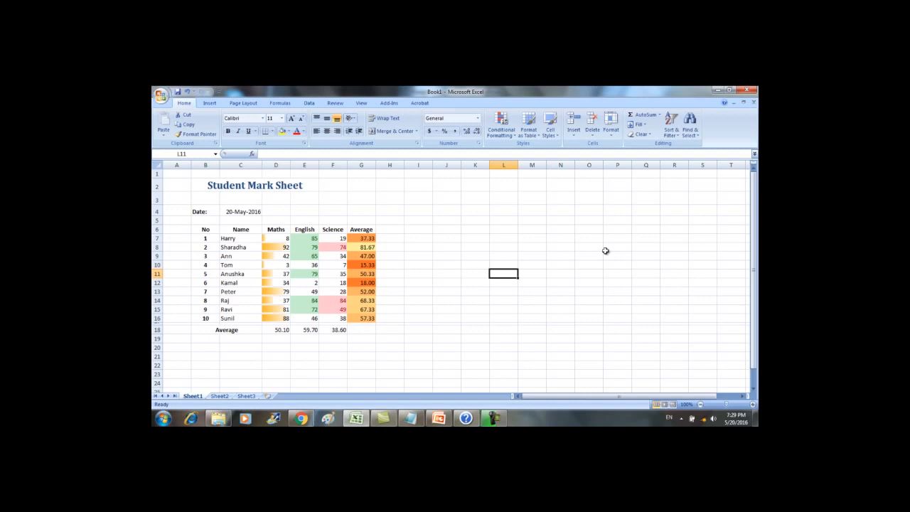
Step: Turn on filtering for the mark table B6:G16, including its header row
{"action": "left_click_drag", "start_coordinate": [202, 229], "coordinate": [366, 318]}
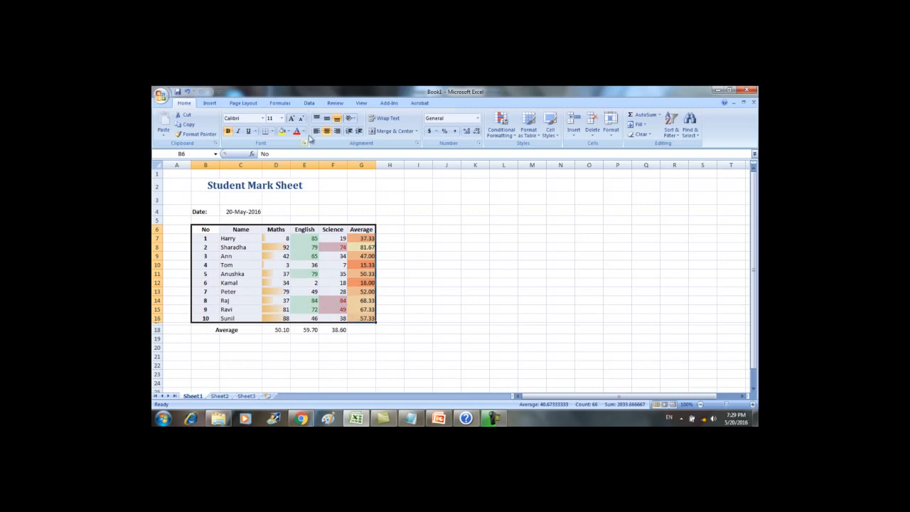
{"action": "left_click", "coordinate": [310, 104]}
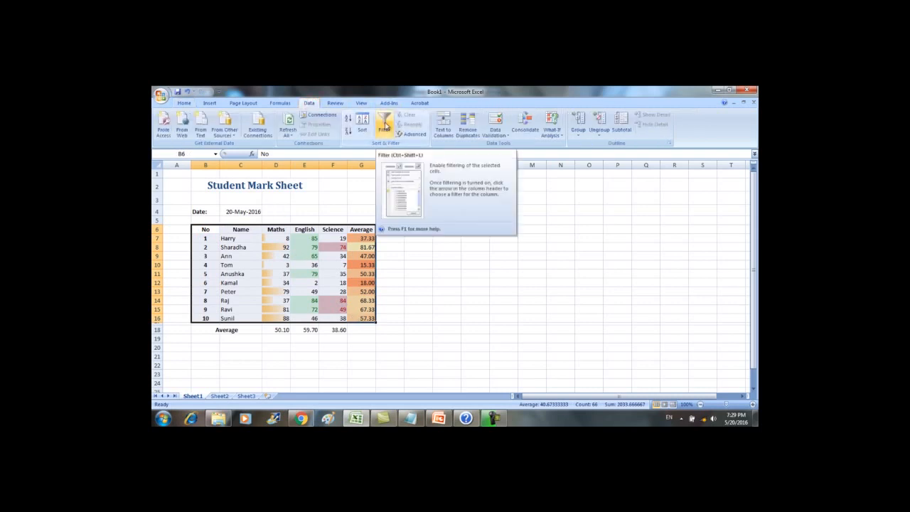
{"action": "left_click", "coordinate": [386, 126]}
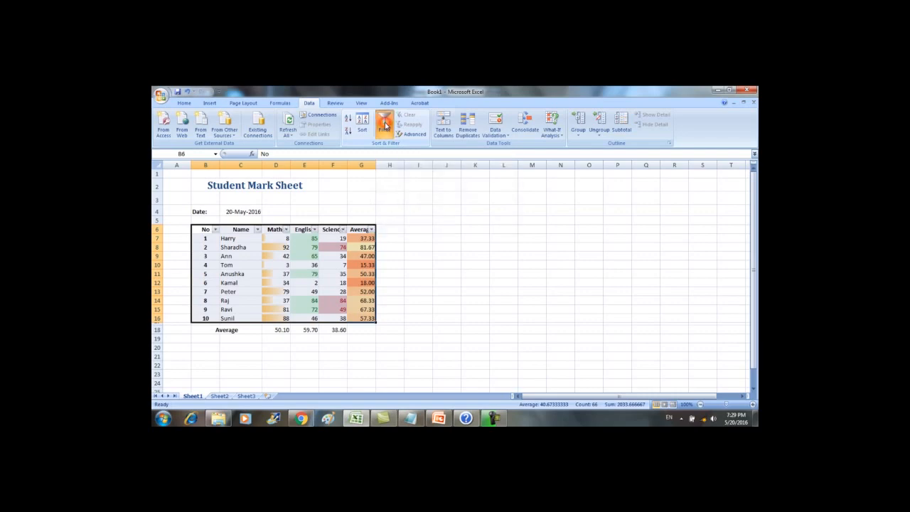
{"action": "left_click", "coordinate": [412, 208]}
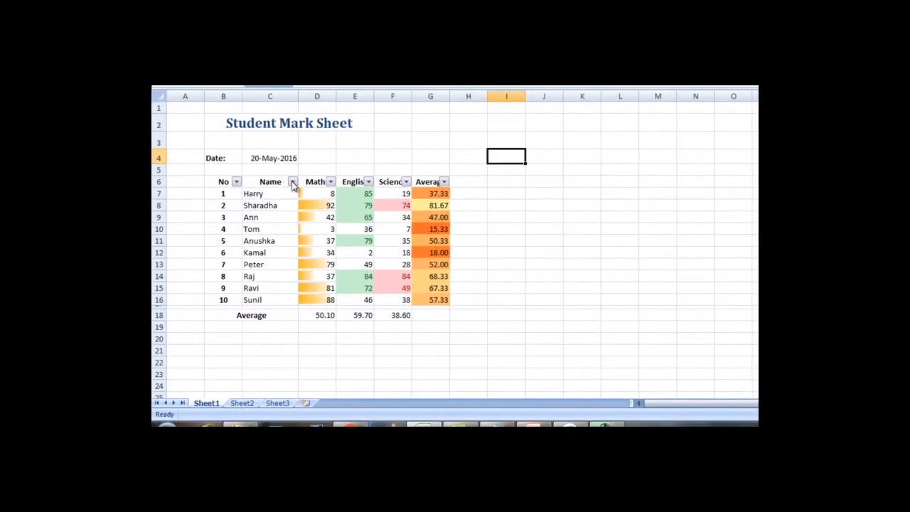
Step: Sort the student table by the Name column from A to Z using its header filter
{"action": "left_click", "coordinate": [292, 182]}
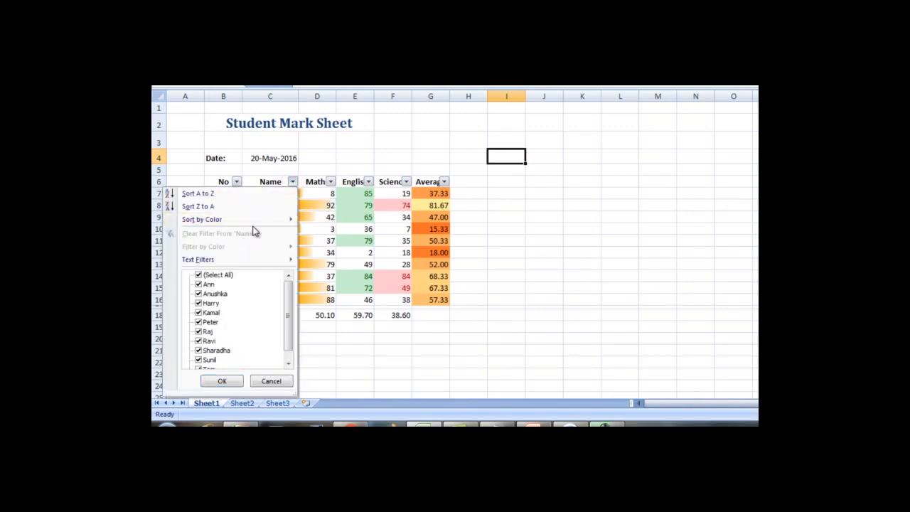
{"action": "left_click", "coordinate": [367, 159]}
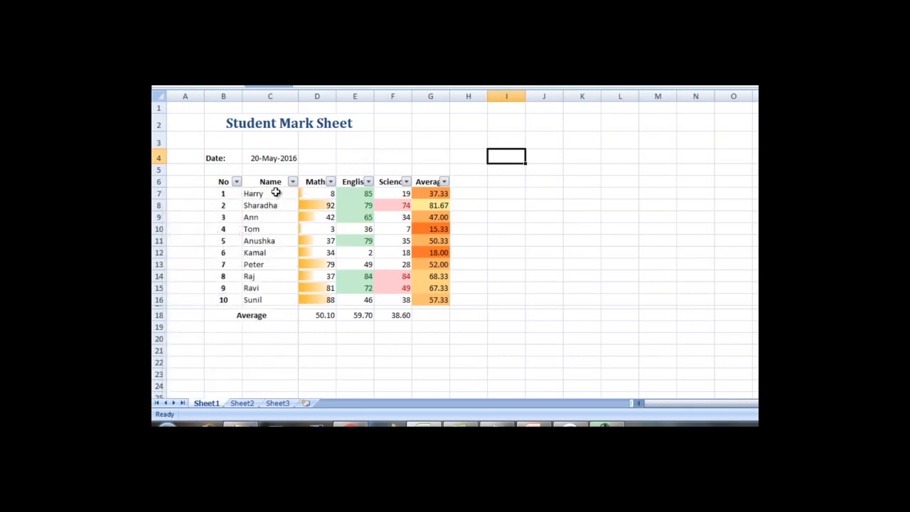
{"action": "left_click_drag", "start_coordinate": [280, 194], "coordinate": [278, 301]}
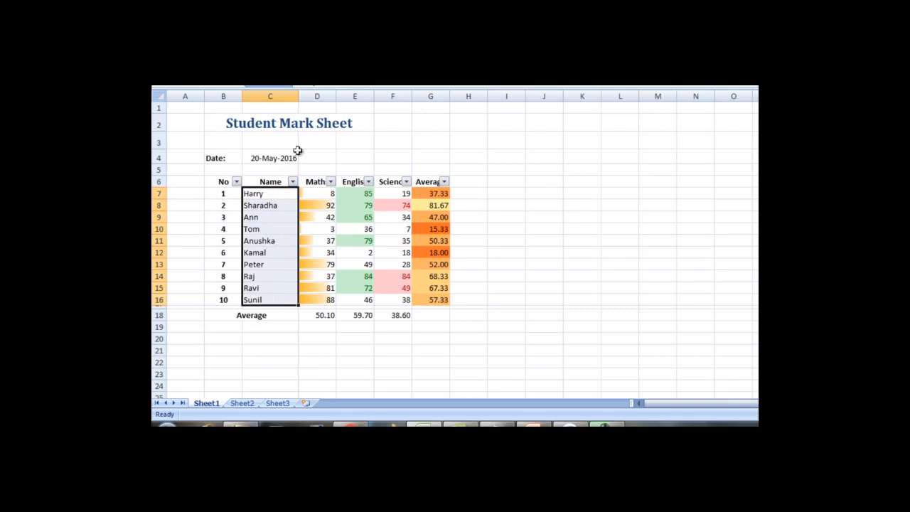
{"action": "left_click", "coordinate": [292, 182]}
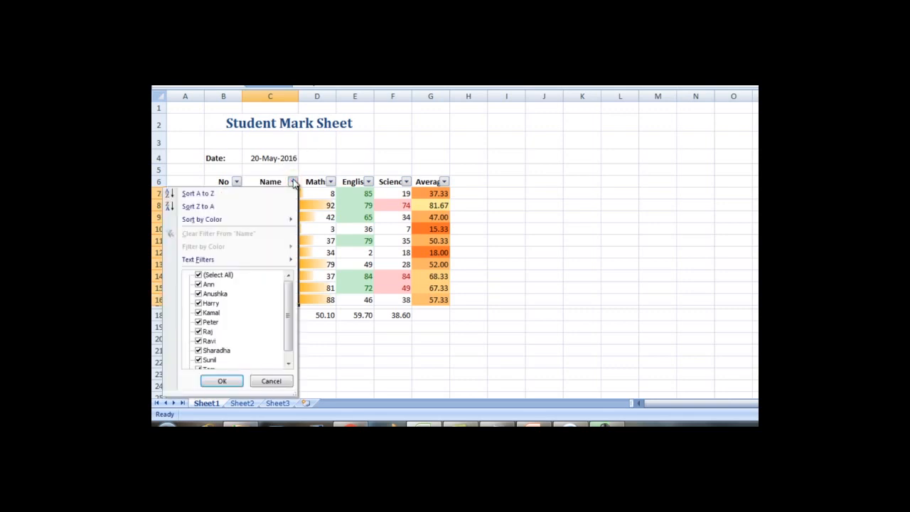
{"action": "left_click", "coordinate": [229, 195]}
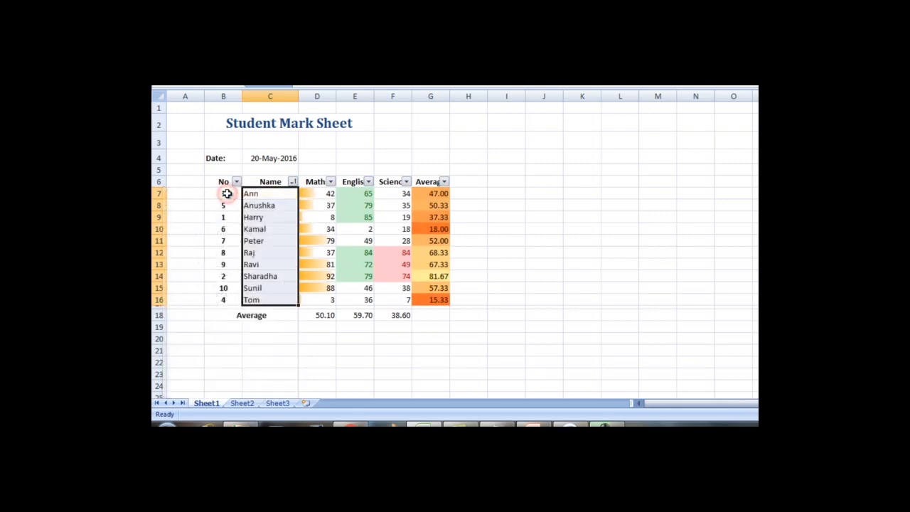
{"action": "left_click", "coordinate": [512, 169]}
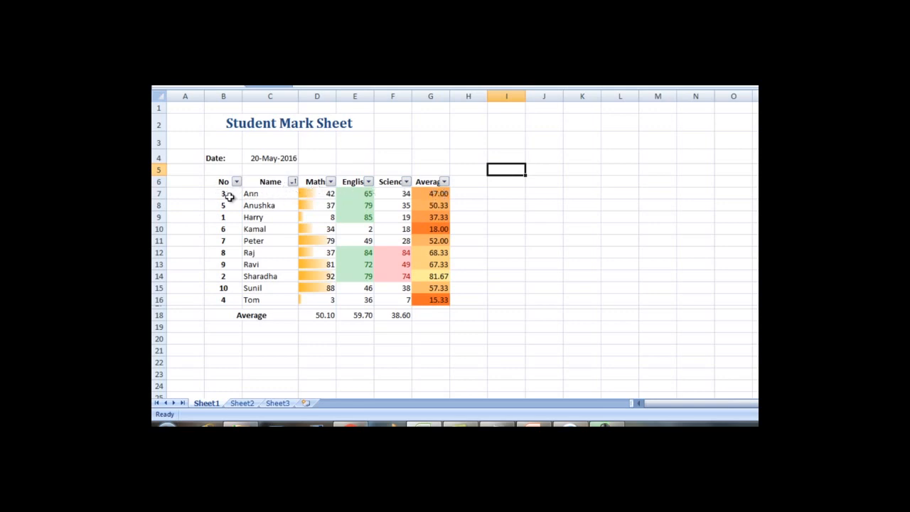
Step: Sort the student table by the Average column from largest to smallest using its header filter
{"action": "left_click", "coordinate": [469, 173]}
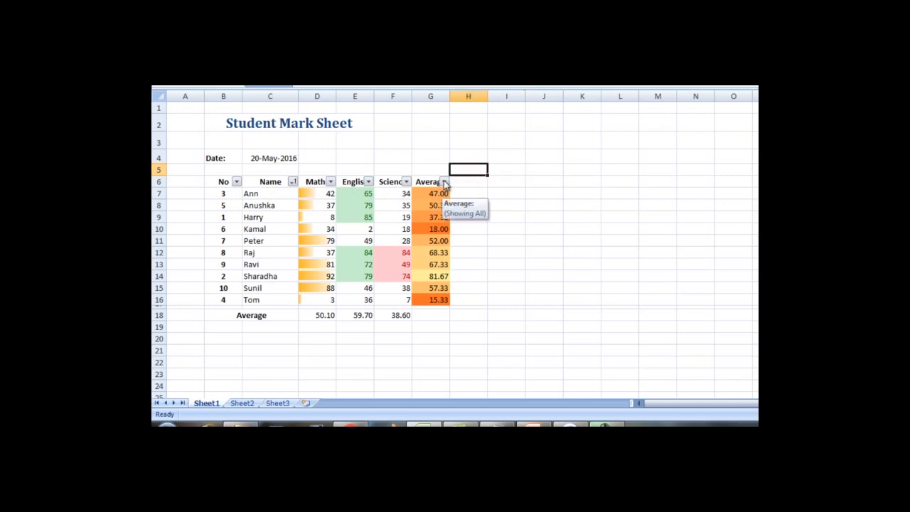
{"action": "left_click", "coordinate": [443, 182]}
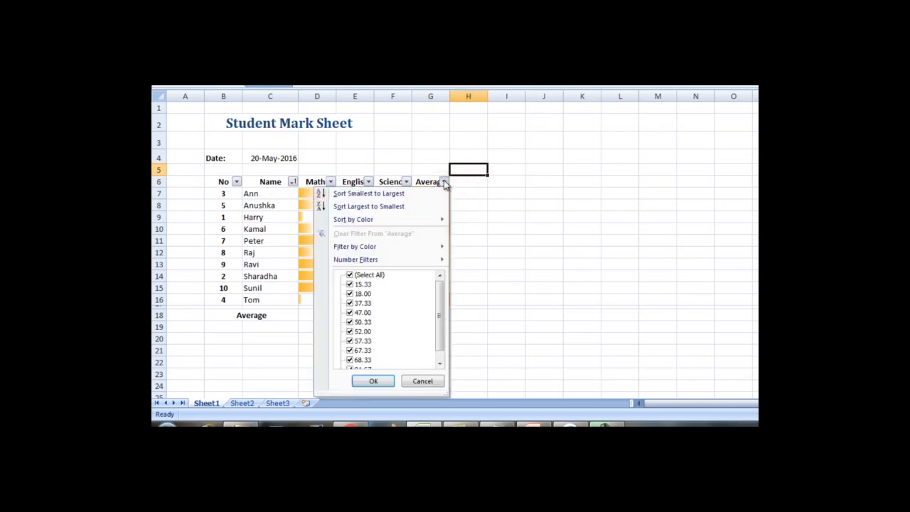
{"action": "left_click", "coordinate": [400, 207]}
{"action": "left_click", "coordinate": [524, 207]}
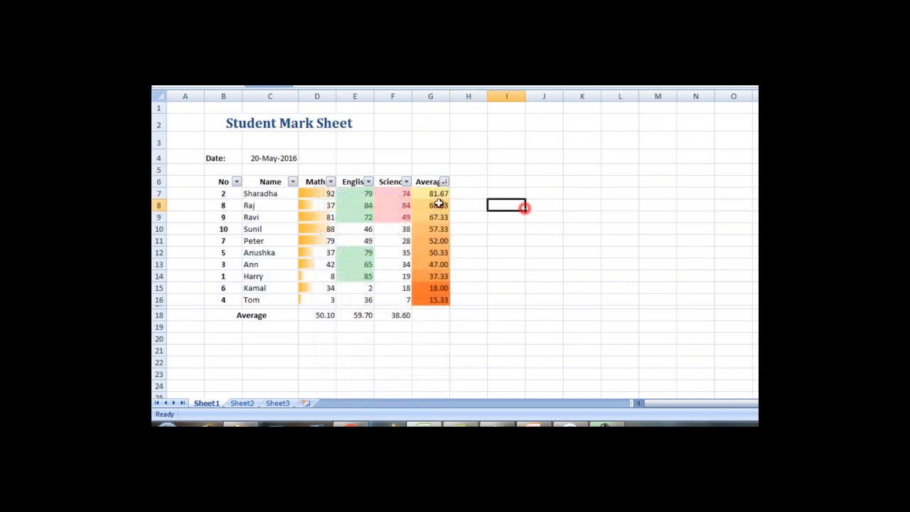
{"action": "mouse_move", "coordinate": [442, 194]}
{"action": "left_mouse_down"}
{"action": "mouse_move", "coordinate": [436, 300]}
{"action": "mouse_move", "coordinate": [445, 215]}
{"action": "mouse_move", "coordinate": [431, 193]}
{"action": "left_mouse_up"}
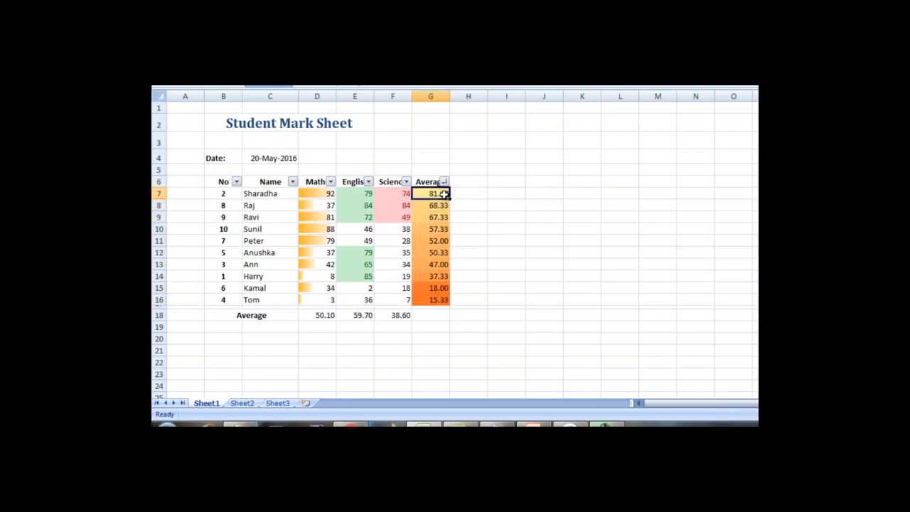
{"action": "left_click", "coordinate": [502, 203]}
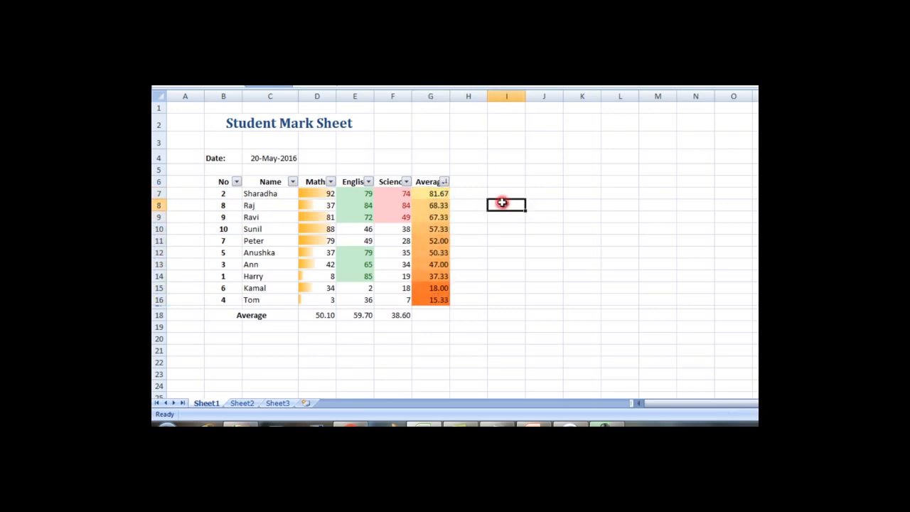
Step: Sort the student table by Maths from smallest to largest, and re-sort it by English from largest to smallest
{"action": "left_click", "coordinate": [331, 182]}
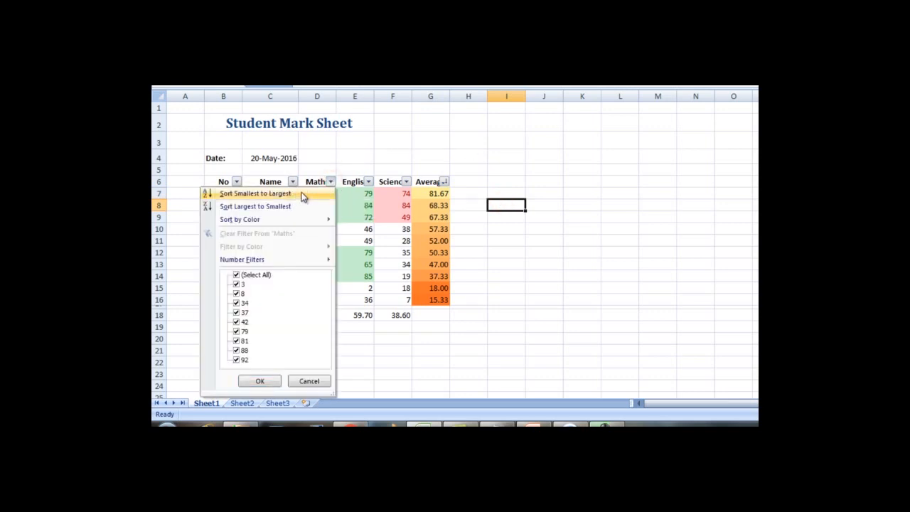
{"action": "left_click", "coordinate": [301, 195]}
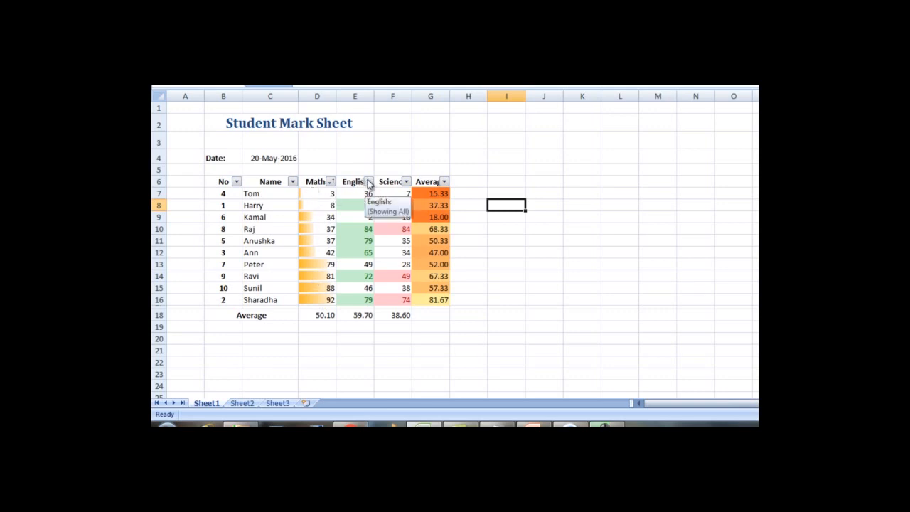
{"action": "left_click", "coordinate": [369, 182]}
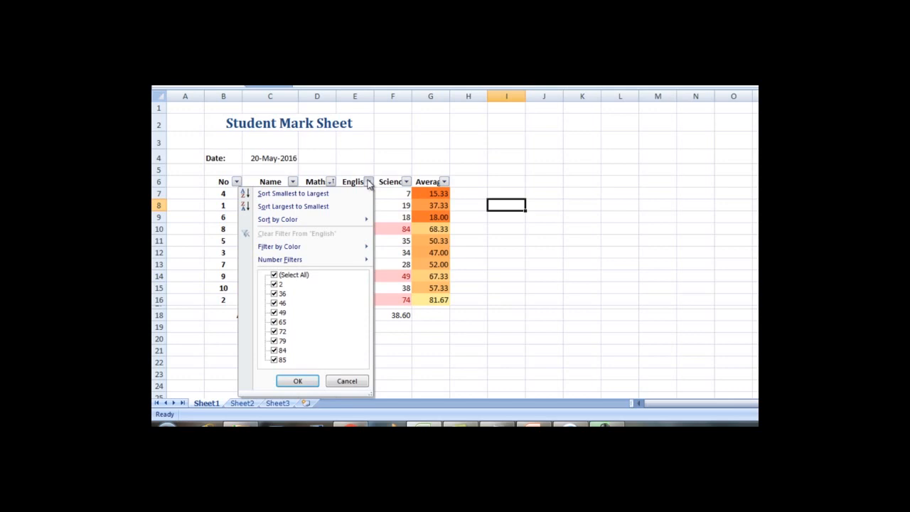
{"action": "left_click", "coordinate": [329, 206]}
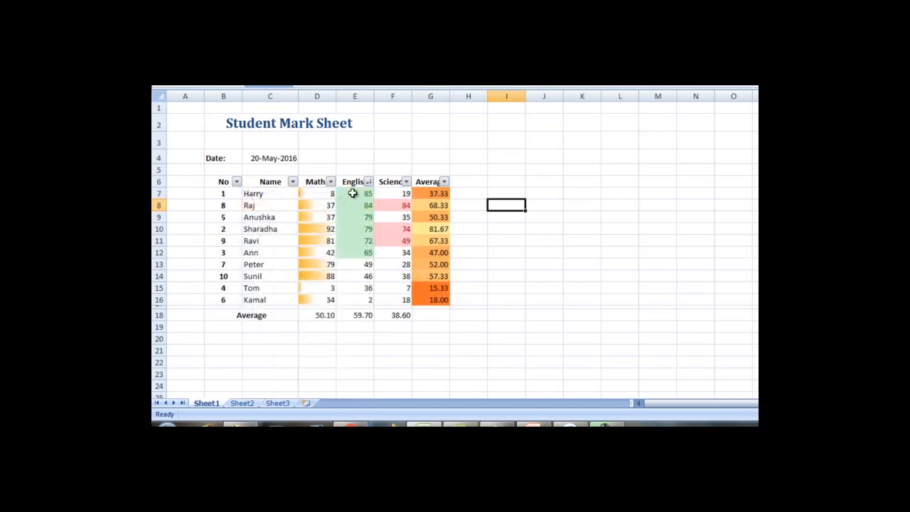
{"action": "left_click", "coordinate": [353, 193]}
{"action": "mouse_move", "coordinate": [353, 193]}
{"action": "left_mouse_down"}
{"action": "mouse_move", "coordinate": [354, 251]}
{"action": "mouse_move", "coordinate": [358, 197]}
{"action": "left_mouse_up"}
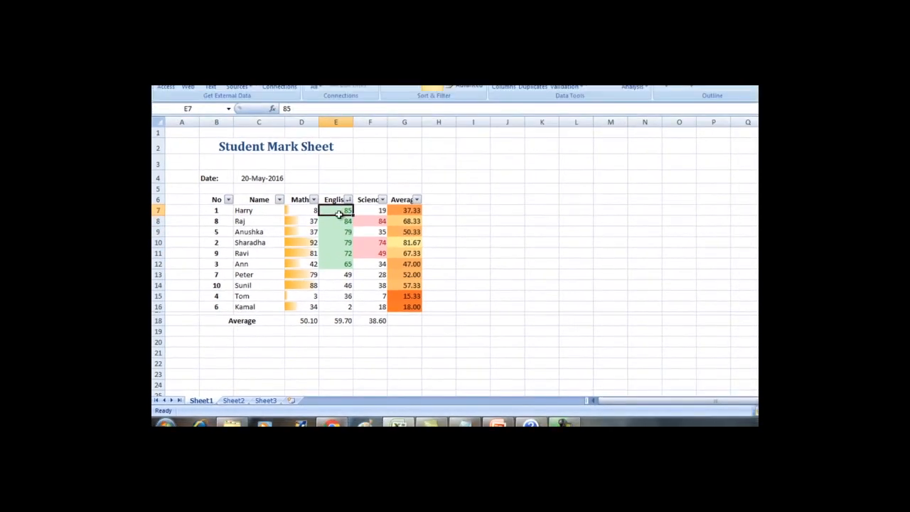
{"action": "left_click", "coordinate": [610, 221]}
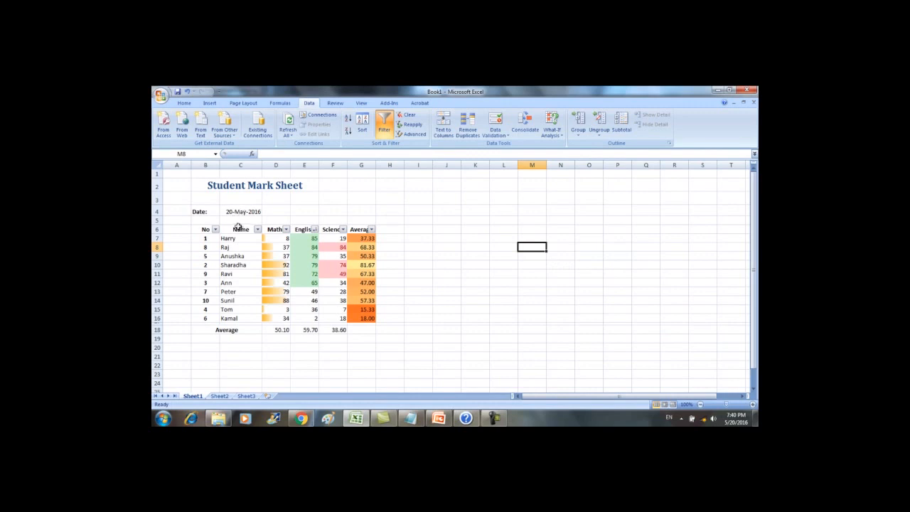
Step: Insert a 2-D Clustered Column chart of the names, marks and averages in C6:G16 and place it beside the table over columns K to R
{"action": "left_click_drag", "start_coordinate": [243, 229], "coordinate": [357, 318]}
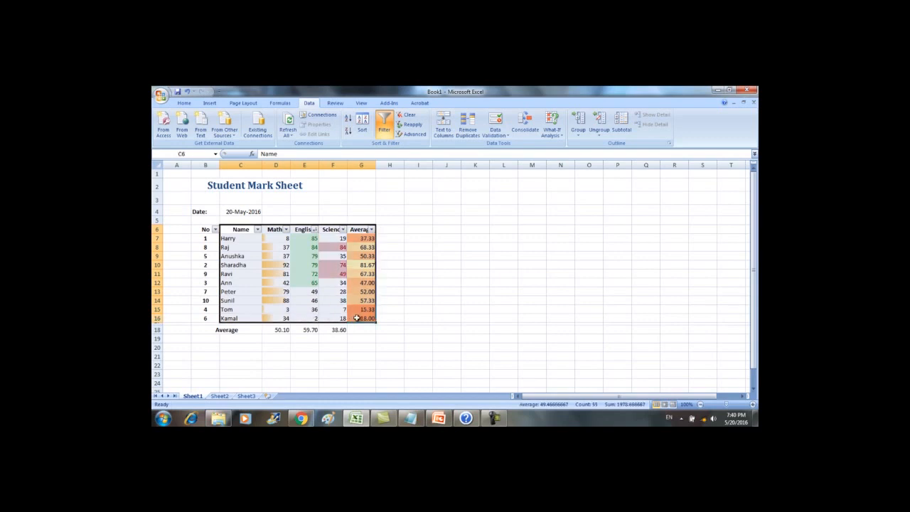
{"action": "left_click", "coordinate": [214, 103]}
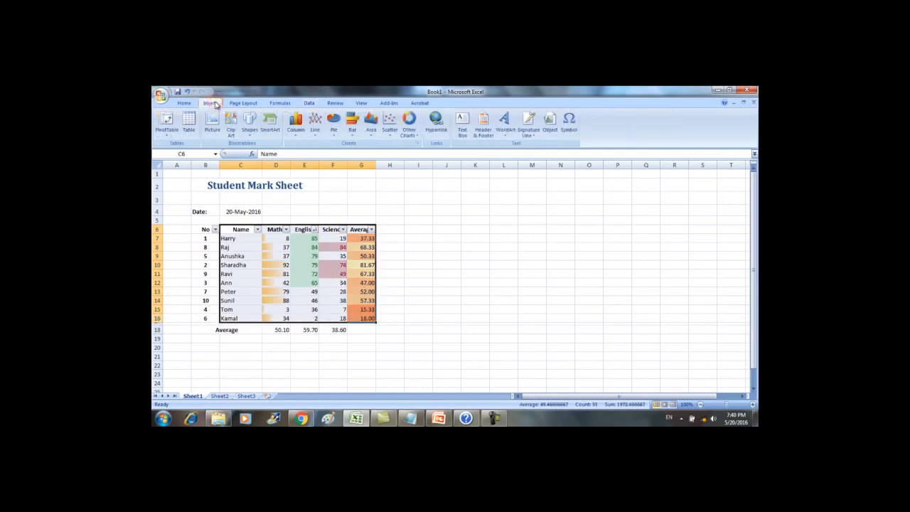
{"action": "left_click", "coordinate": [294, 132]}
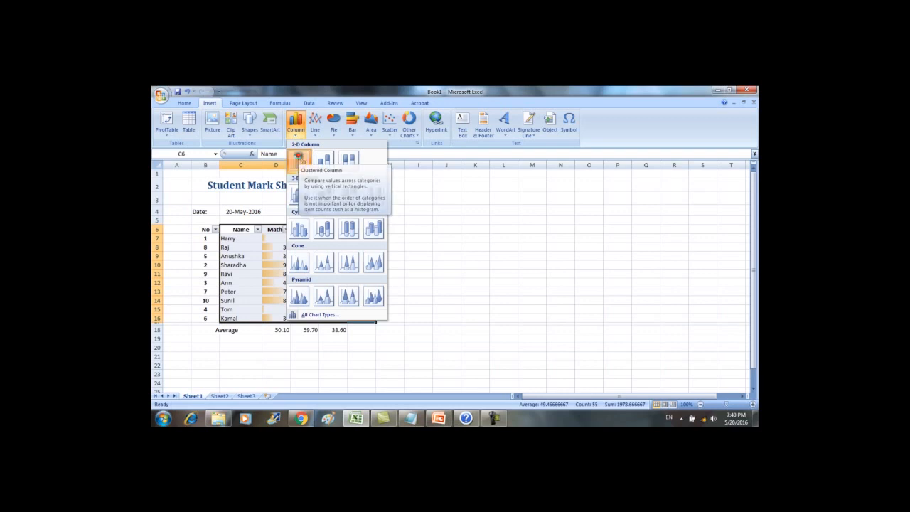
{"action": "left_click", "coordinate": [299, 161]}
{"action": "left_click_drag", "start_coordinate": [454, 222], "coordinate": [566, 200]}
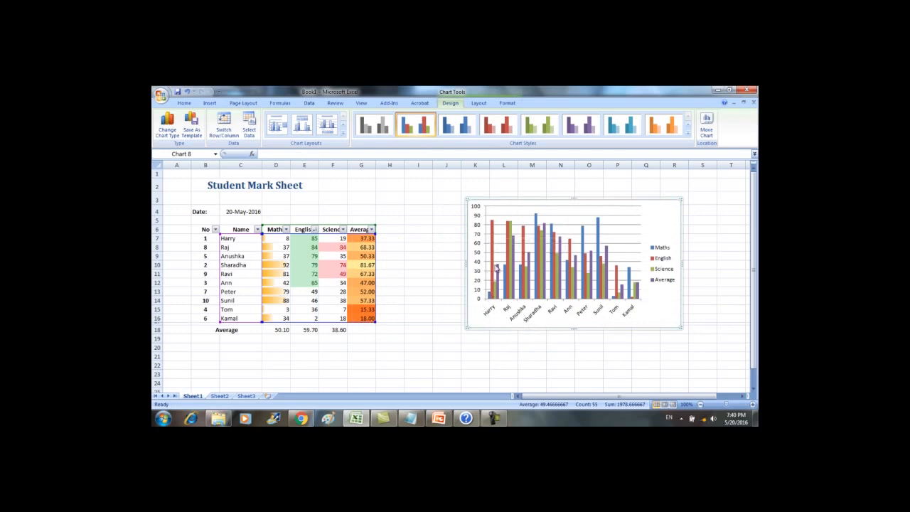
{"action": "mouse_move", "coordinate": [500, 268]}
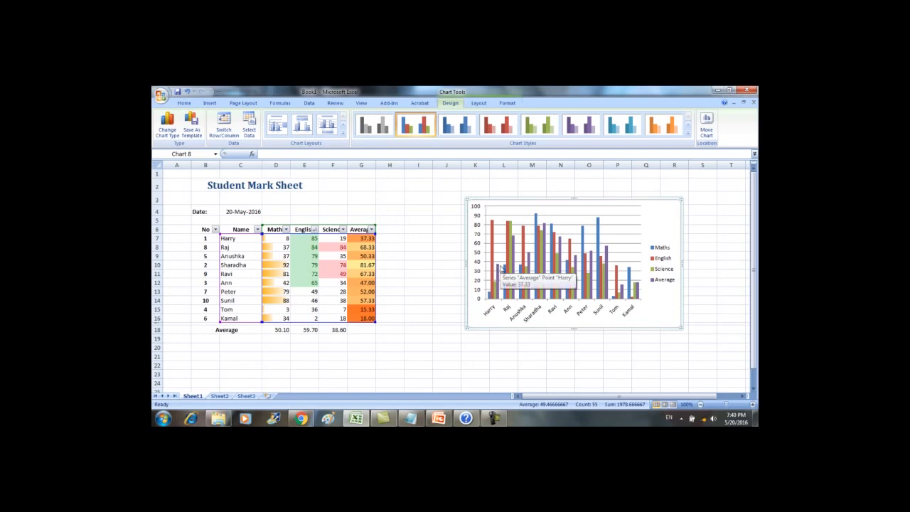
{"action": "left_click", "coordinate": [460, 346]}
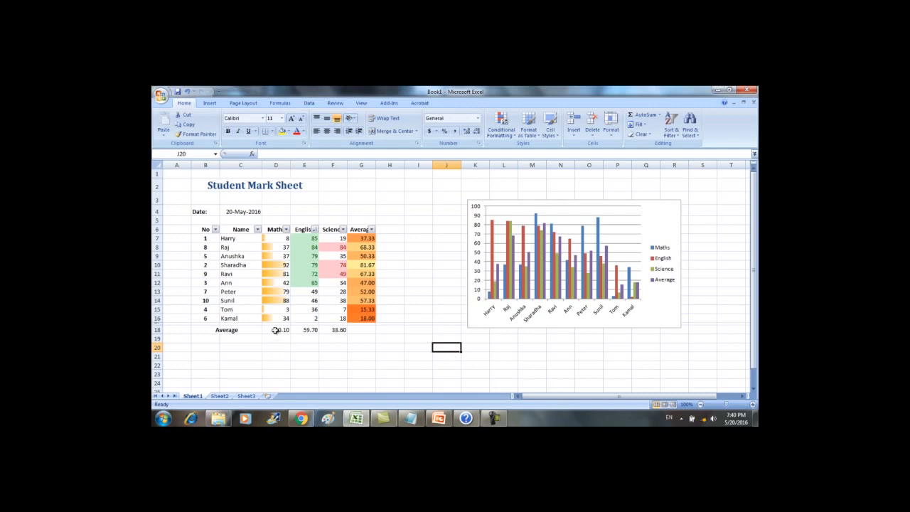
Step: Insert a 2-D Pie chart of the subject averages in D18:F18 and place it below the column chart
{"action": "left_click_drag", "start_coordinate": [276, 330], "coordinate": [344, 330]}
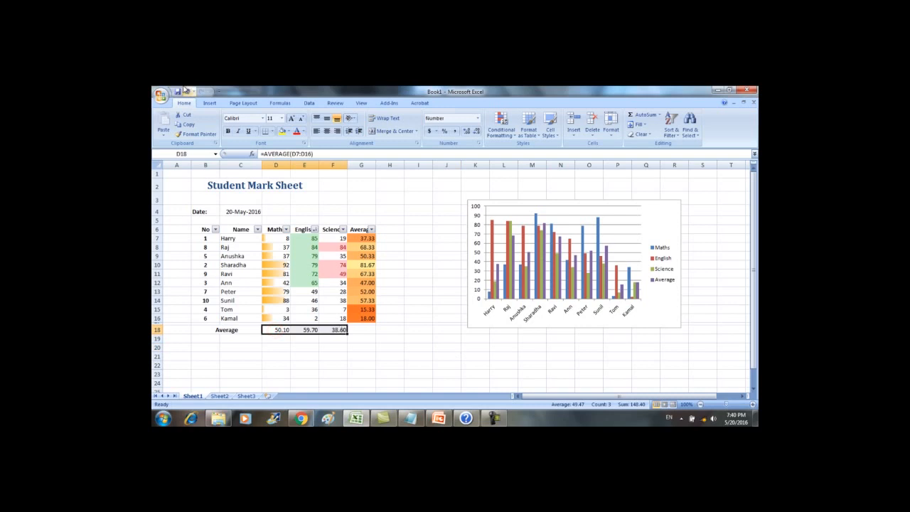
{"action": "left_click", "coordinate": [210, 103]}
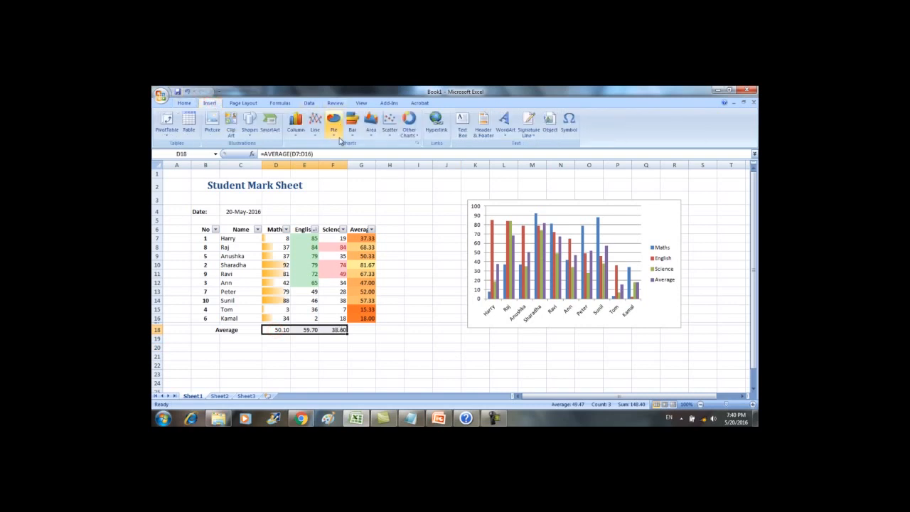
{"action": "left_click", "coordinate": [335, 132]}
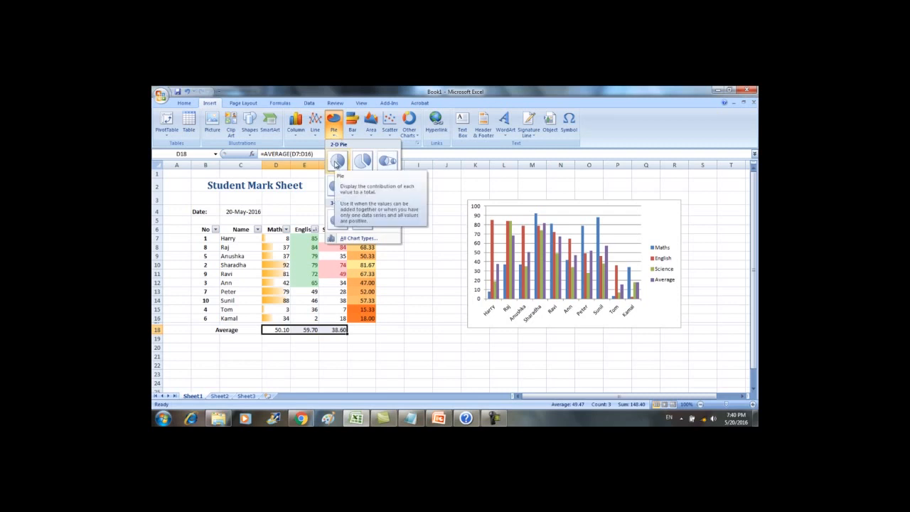
{"action": "left_click", "coordinate": [337, 162]}
{"action": "left_click", "coordinate": [512, 231]}
{"action": "left_click_drag", "start_coordinate": [510, 273], "coordinate": [540, 340]}
{"action": "left_click_drag", "start_coordinate": [754, 299], "coordinate": [754, 310]}
{"action": "left_click_drag", "start_coordinate": [754, 355], "coordinate": [755, 361]}
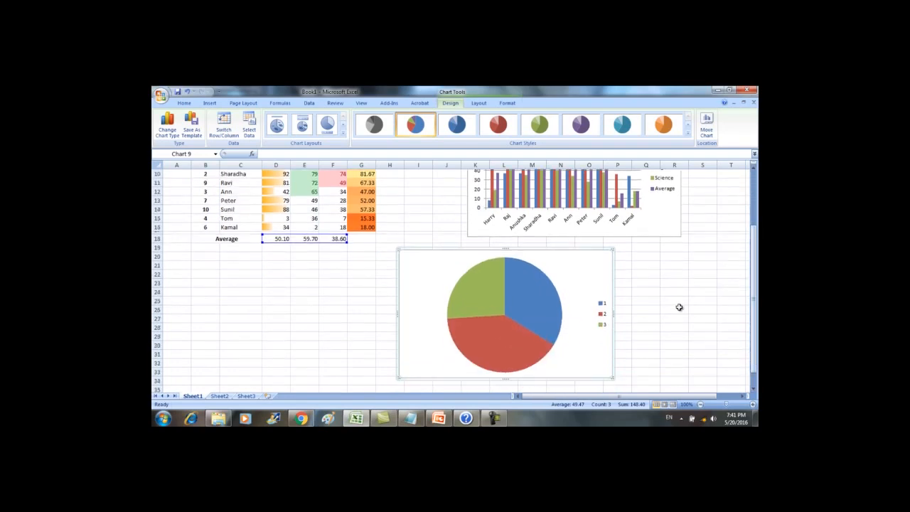